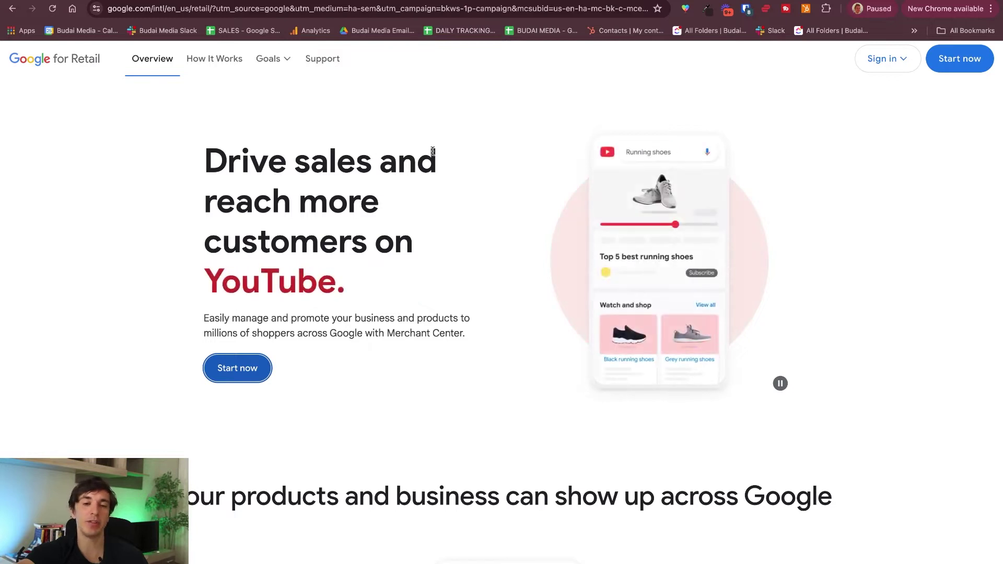
Begin the Merchant Center sign-up with Start now on the Google for Retail overview
left_click_drag(294, 160, 441, 265)
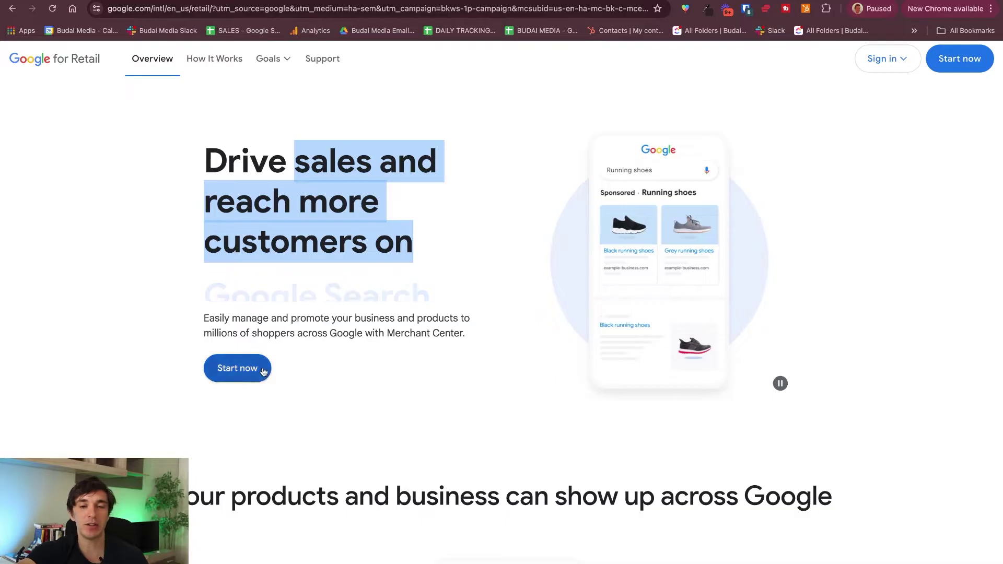
left_click(244, 369)
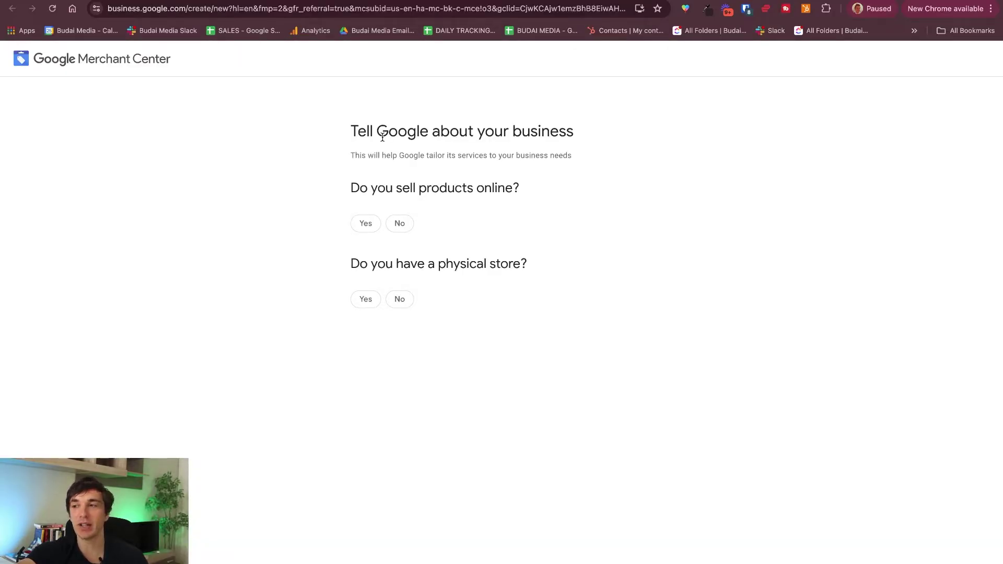
Answer yes to selling online and enter the store's myshopify address as the website
left_click_drag(415, 181, 509, 189)
left_click(366, 224)
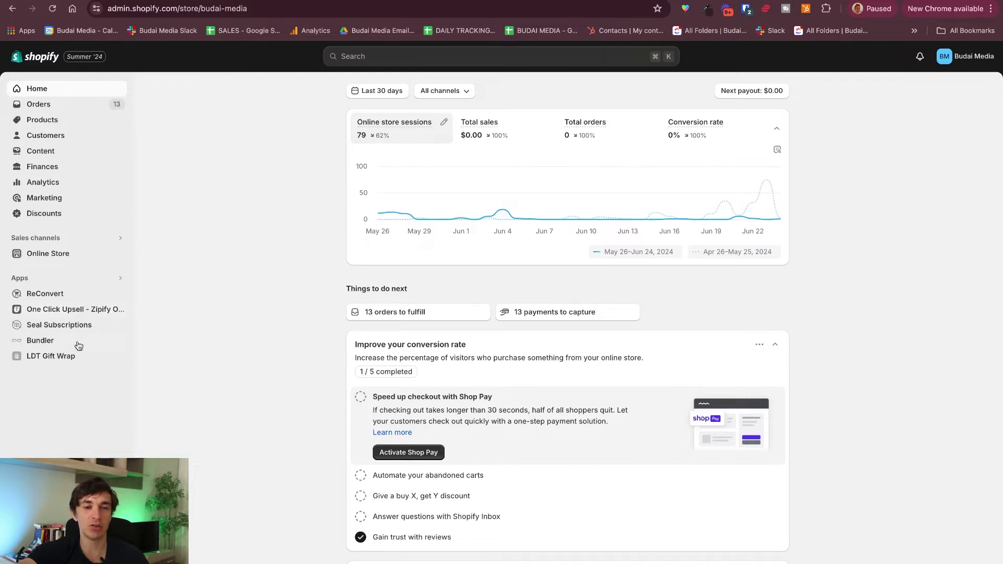
left_click(36, 549)
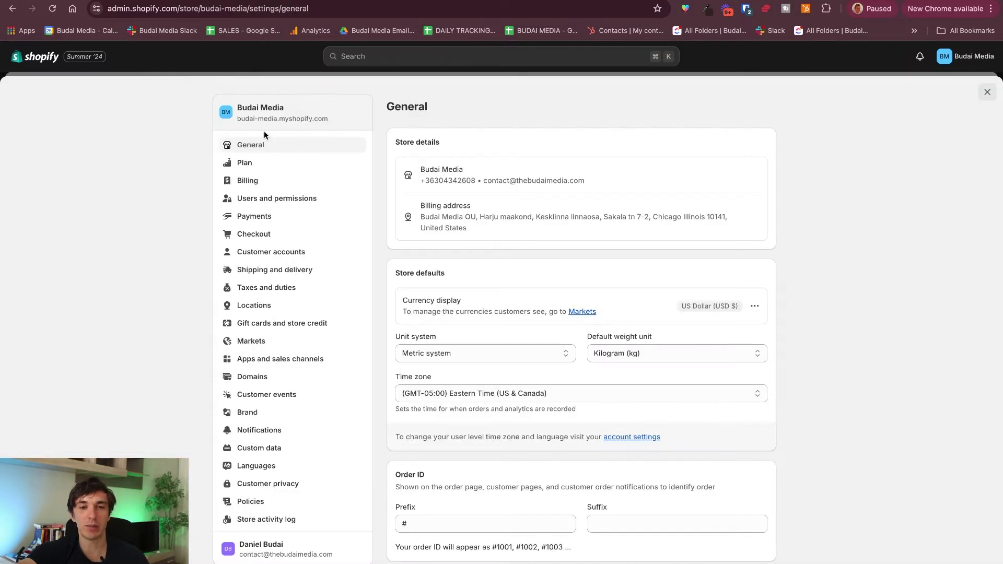
triple_click(292, 116)
right_click(289, 115)
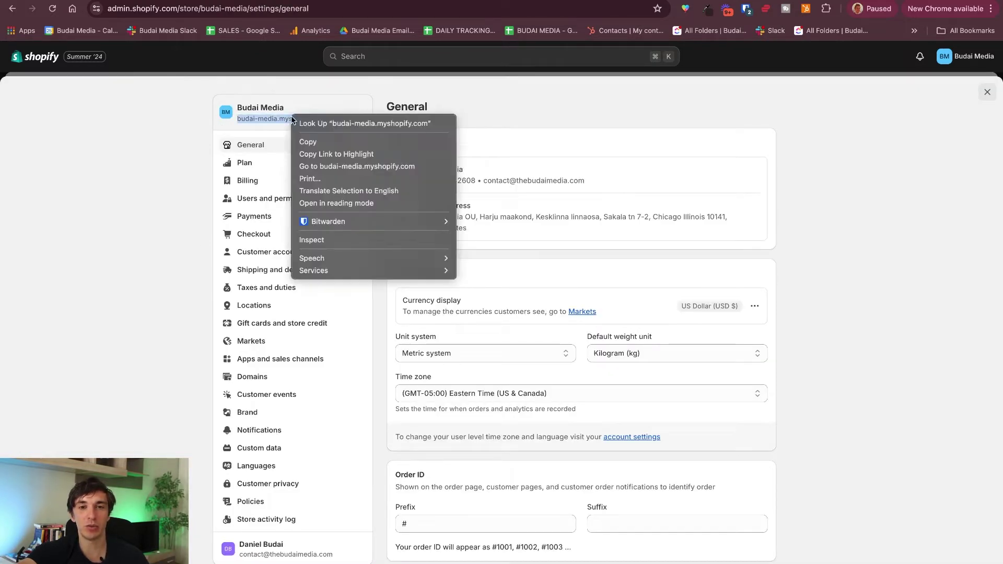
left_click(313, 144)
key("ctrl+Tab")
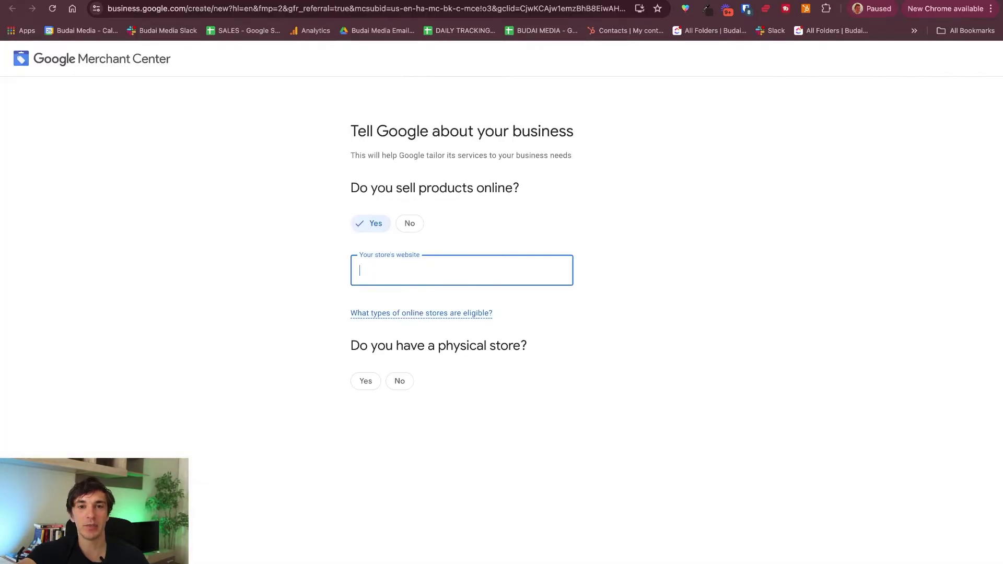
key("super+v")
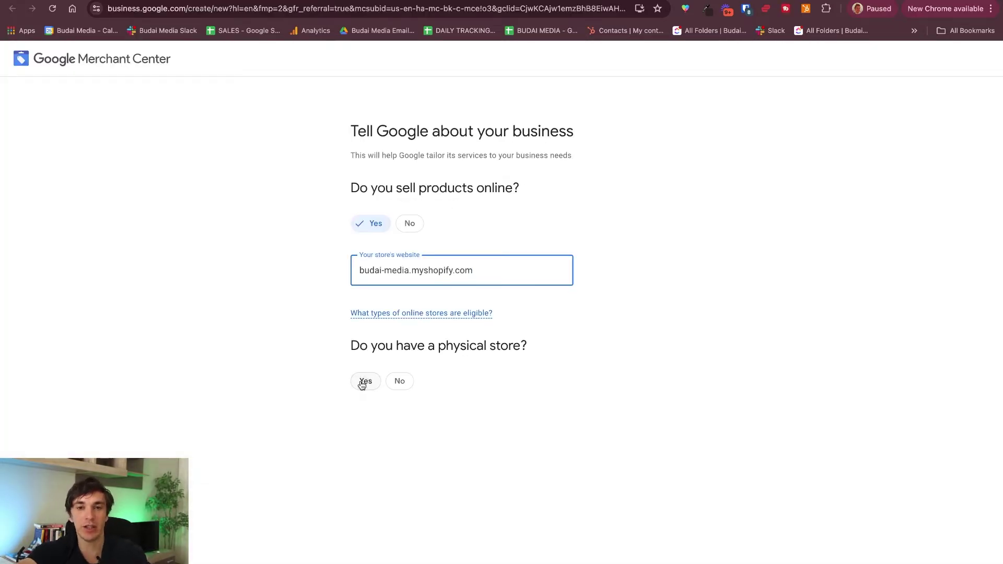
Answer no to a physical store, continue, and start connecting Merchant Center to Shopify
left_click_drag(403, 350, 509, 348)
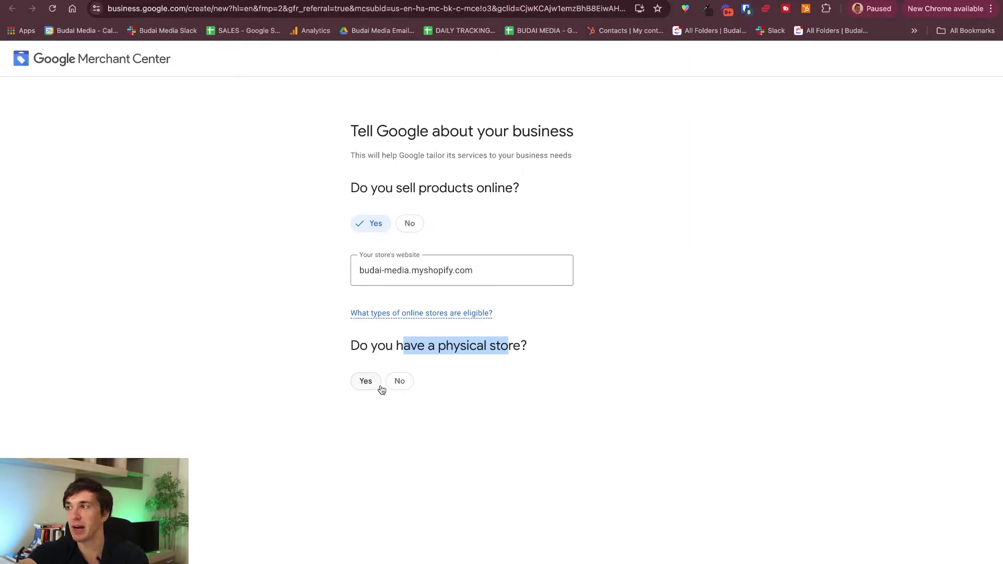
left_click(399, 382)
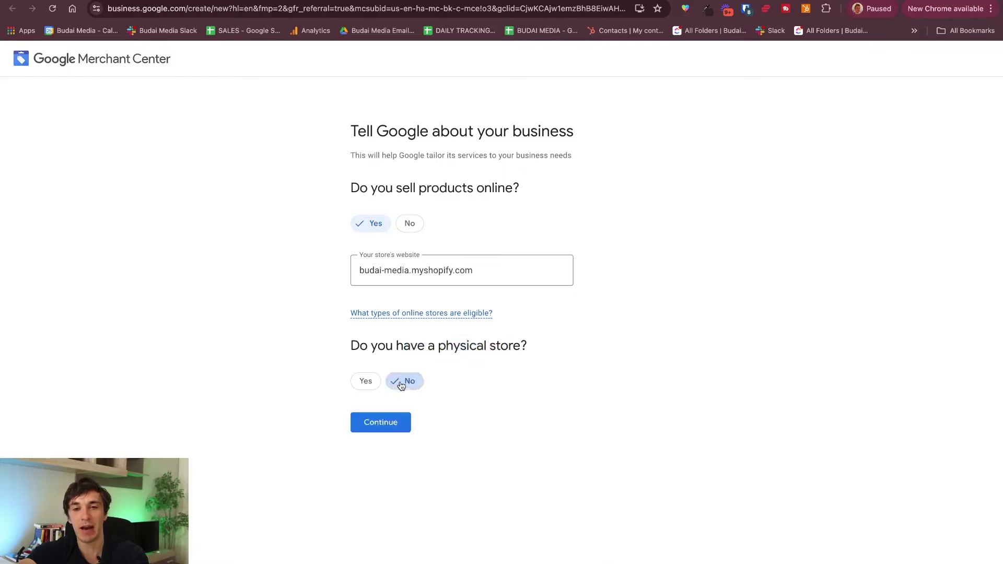
left_click(383, 421)
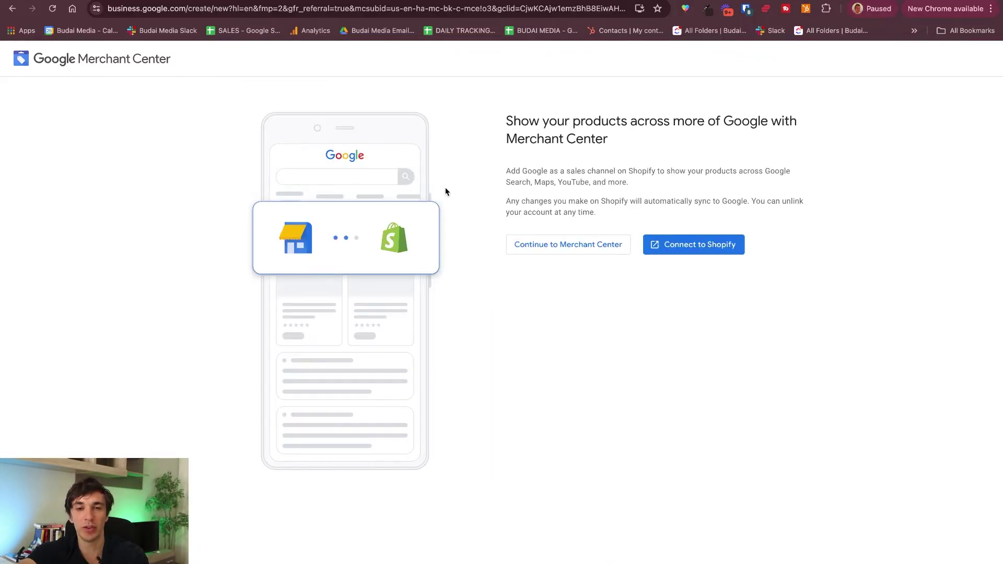
left_click_drag(541, 122, 694, 145)
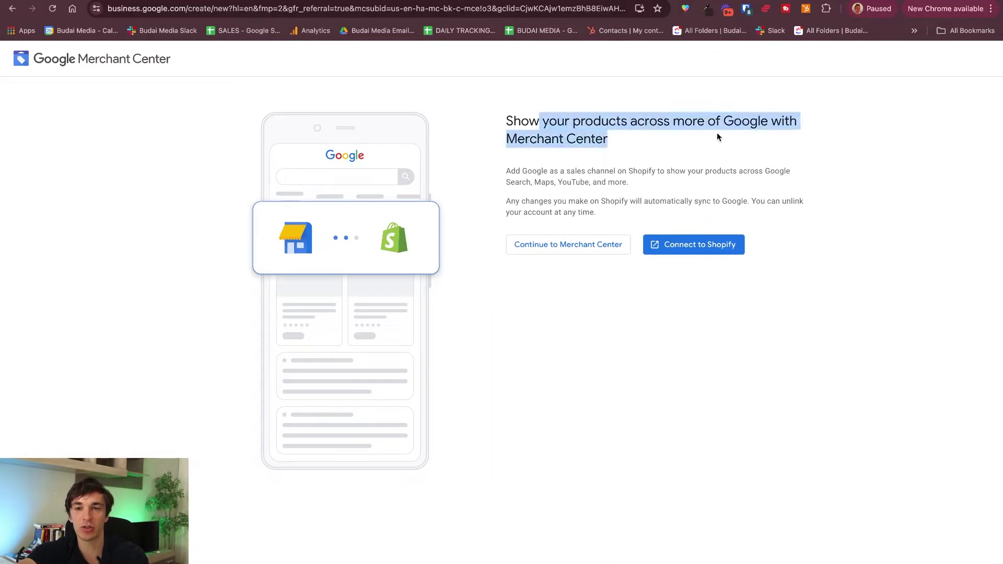
left_click(666, 133)
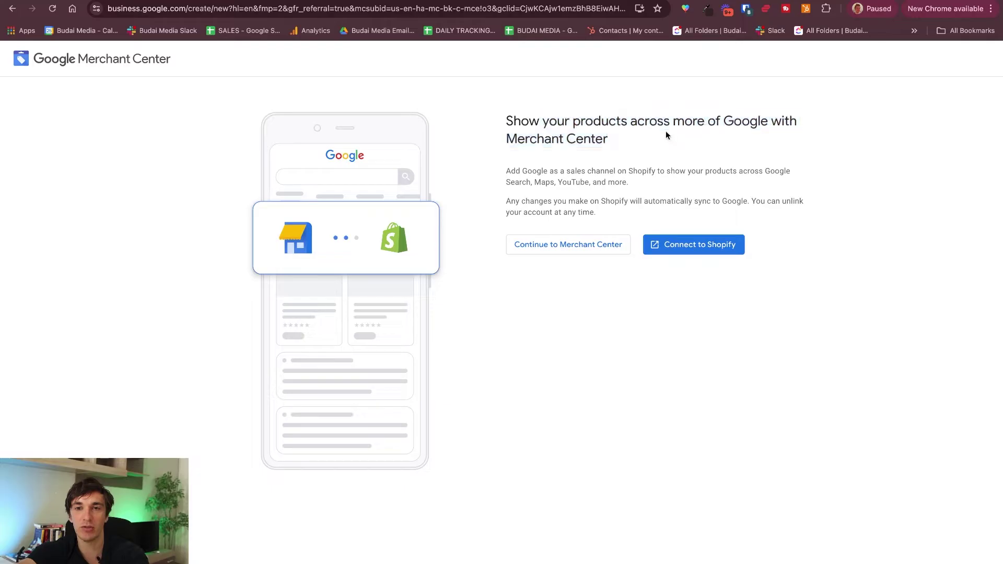
left_click(676, 251)
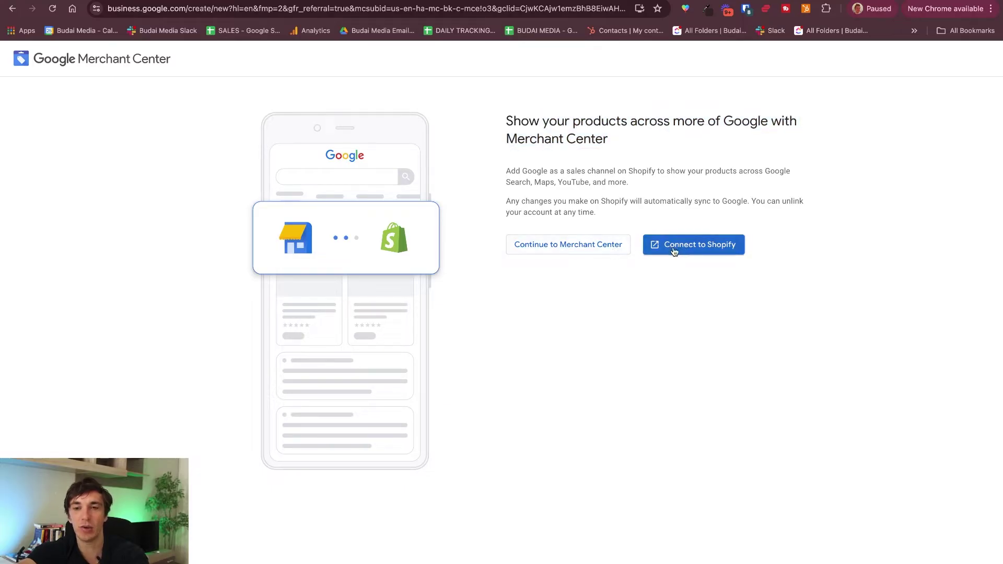
left_click(674, 251)
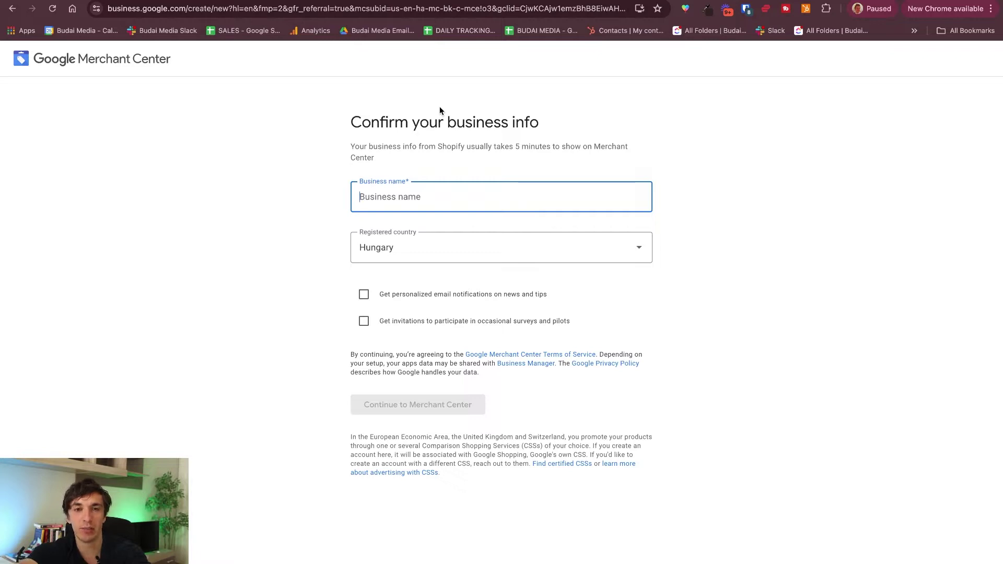
Enter business name 'Budai Media Kft', keep Hungary as registered country, and create the account
type("Budai Media Kft")
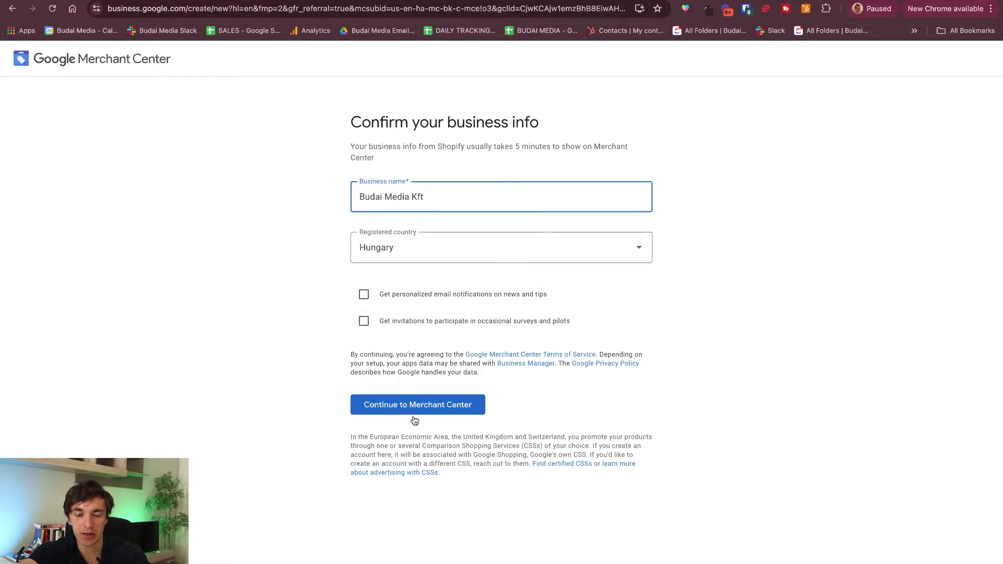
left_click(425, 405)
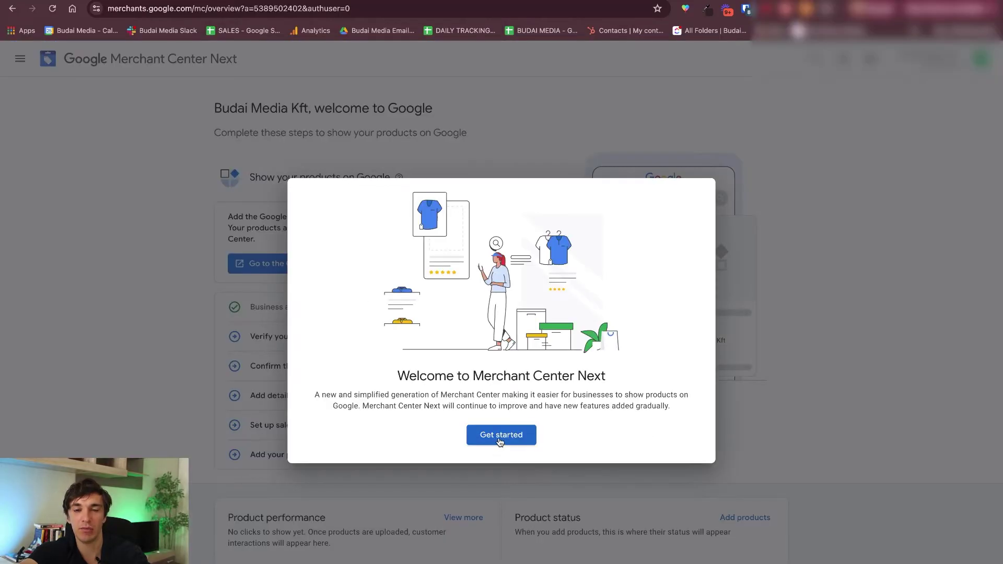
Close the Merchant Center Next welcome dialog and look over the navigation menu and Overview checklist
left_click(500, 439)
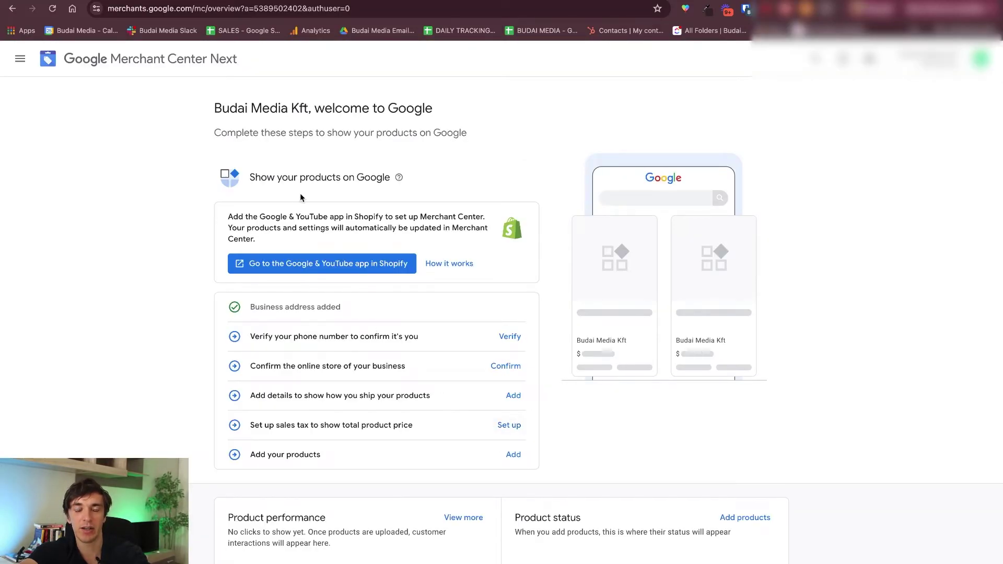
scroll(299, 243, "down", 6)
scroll(301, 247, "up", 6)
left_click(17, 57)
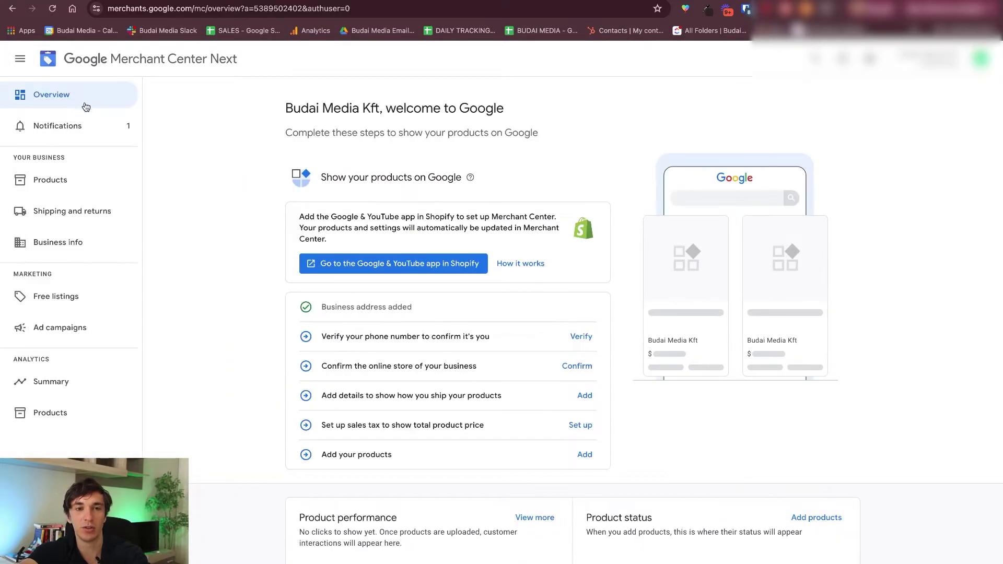
left_click(18, 57)
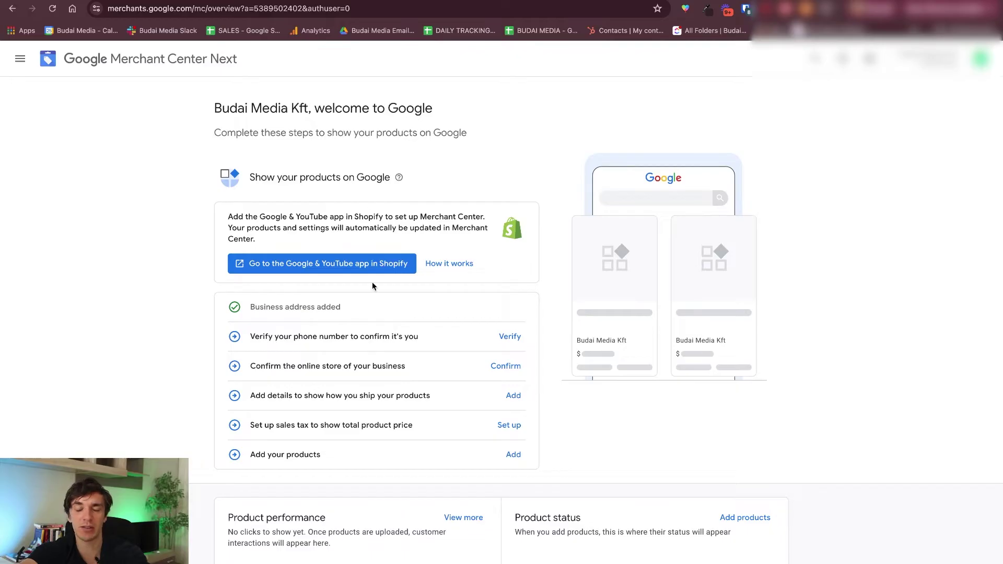
scroll(372, 283, "down", 8)
scroll(372, 282, "up", 8)
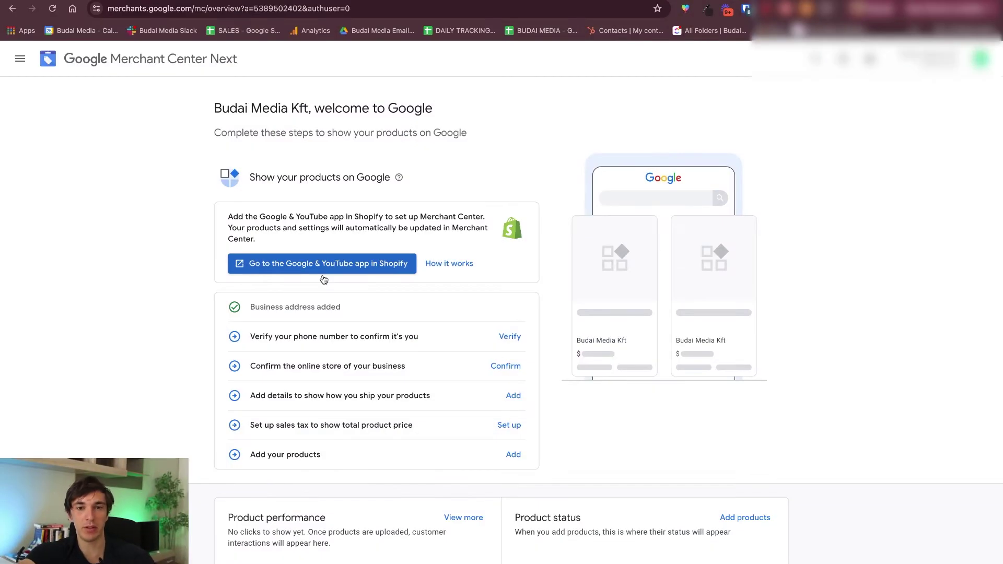
Install the Google & YouTube app from the Shopify App Store and link the business Google account
left_click(335, 265)
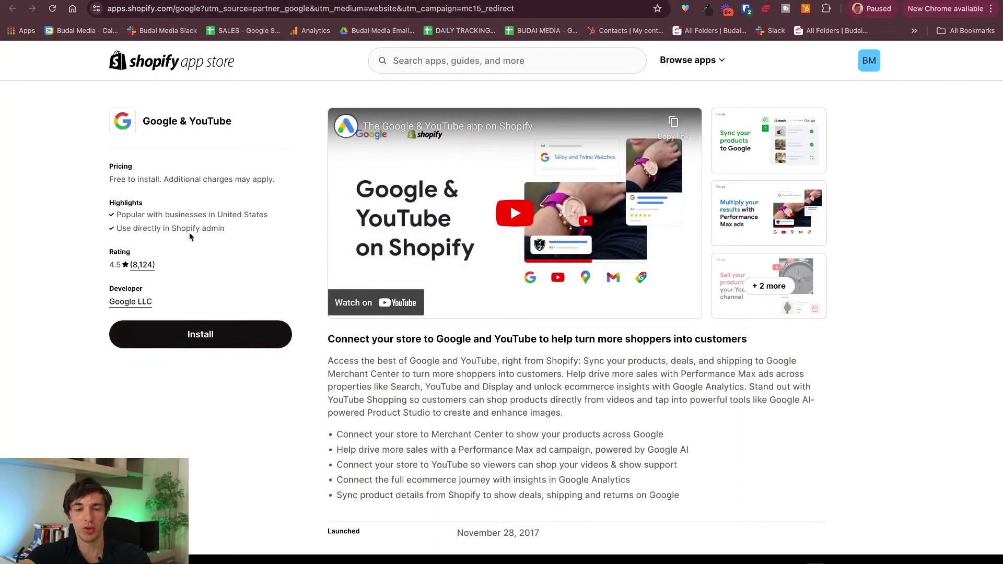
left_click(206, 342)
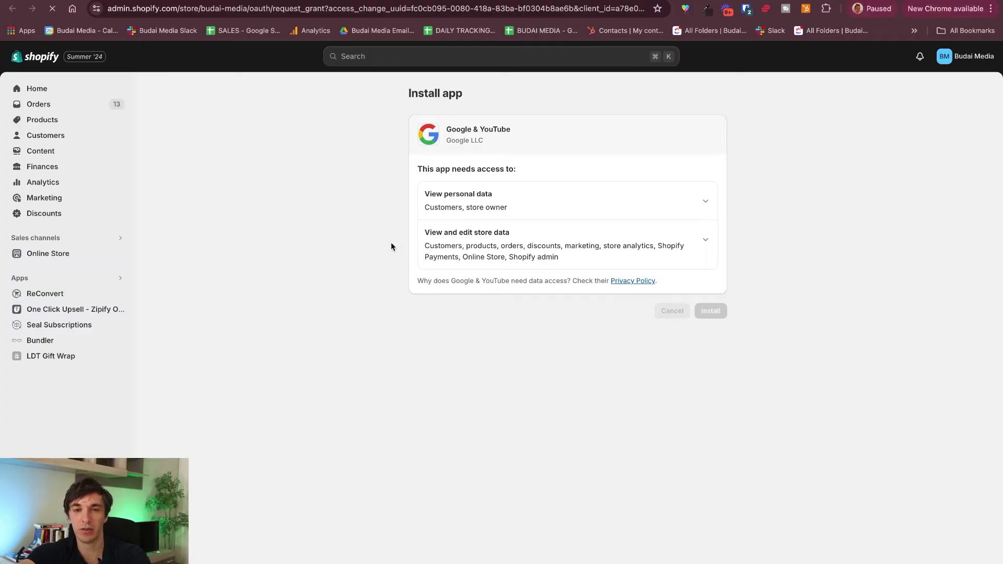
left_click(425, 337)
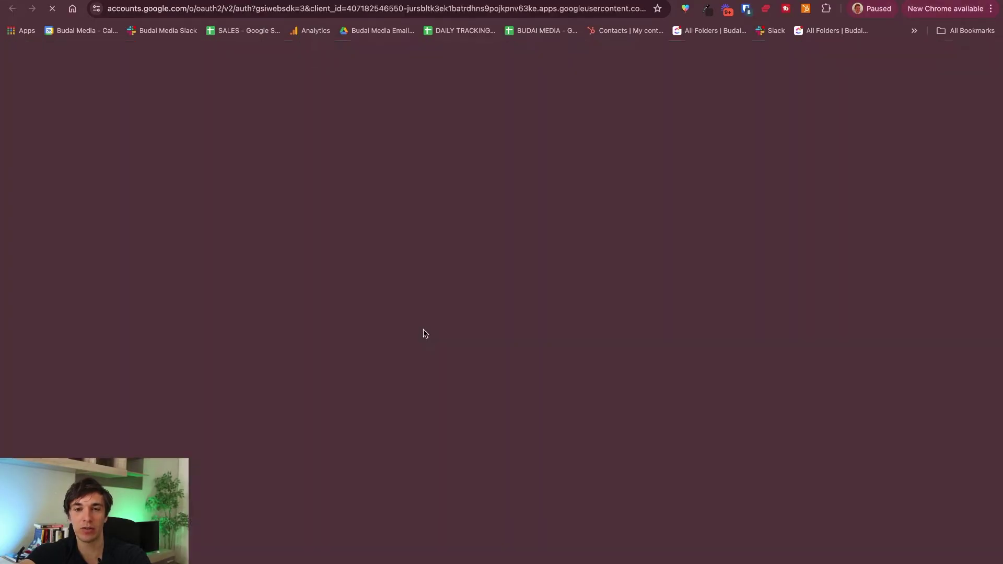
left_click(576, 264)
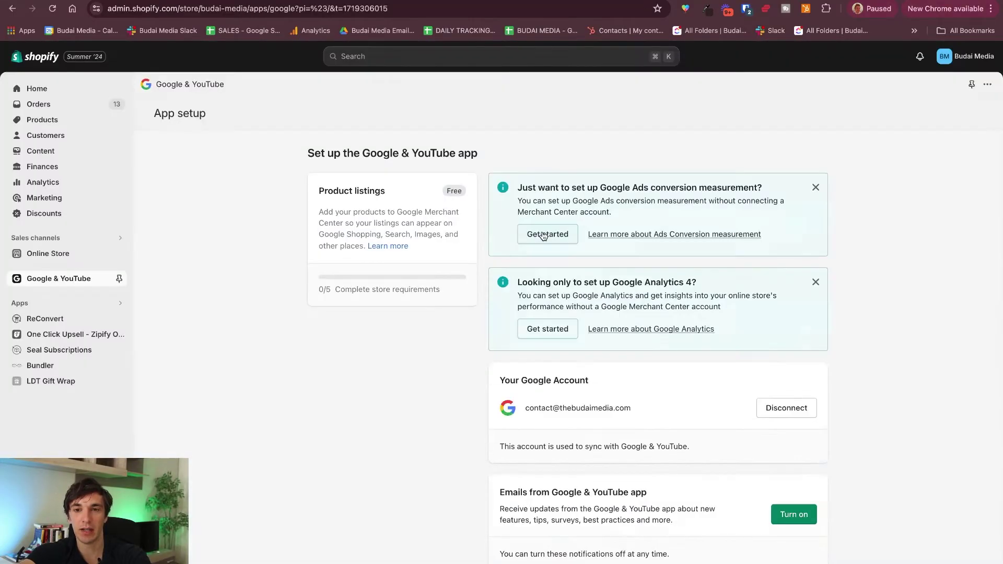
Review the setup requirements and confirm the store's contact information in the Google & YouTube app
scroll(640, 238, "down", 3)
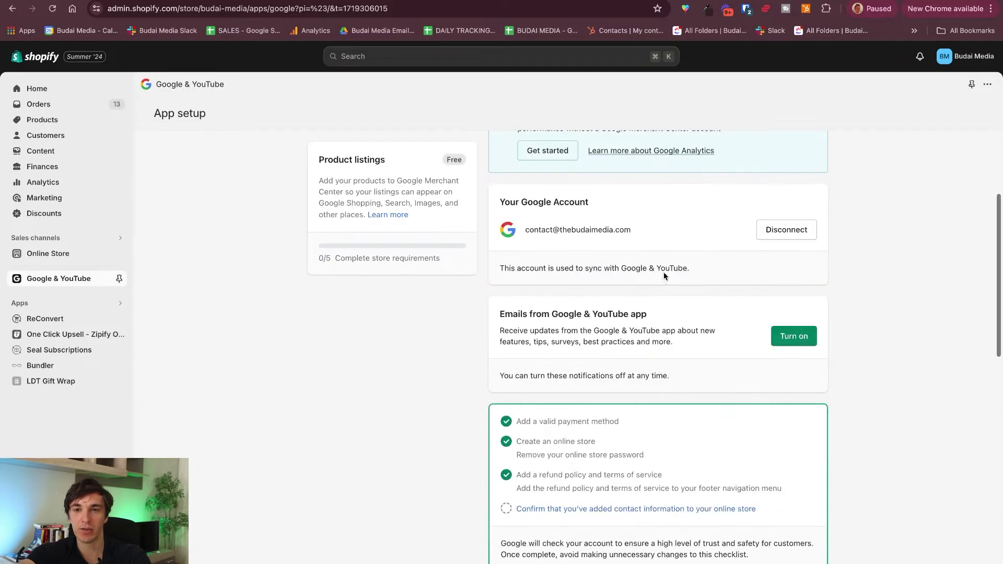
scroll(680, 274, "down", 3)
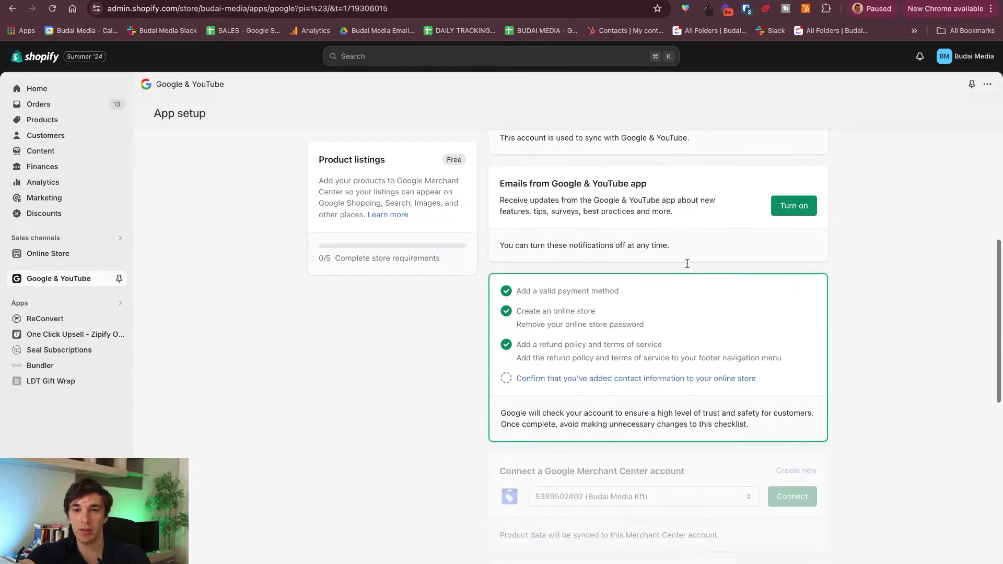
left_click_drag(515, 185, 646, 186)
scroll(554, 345, "down", 1)
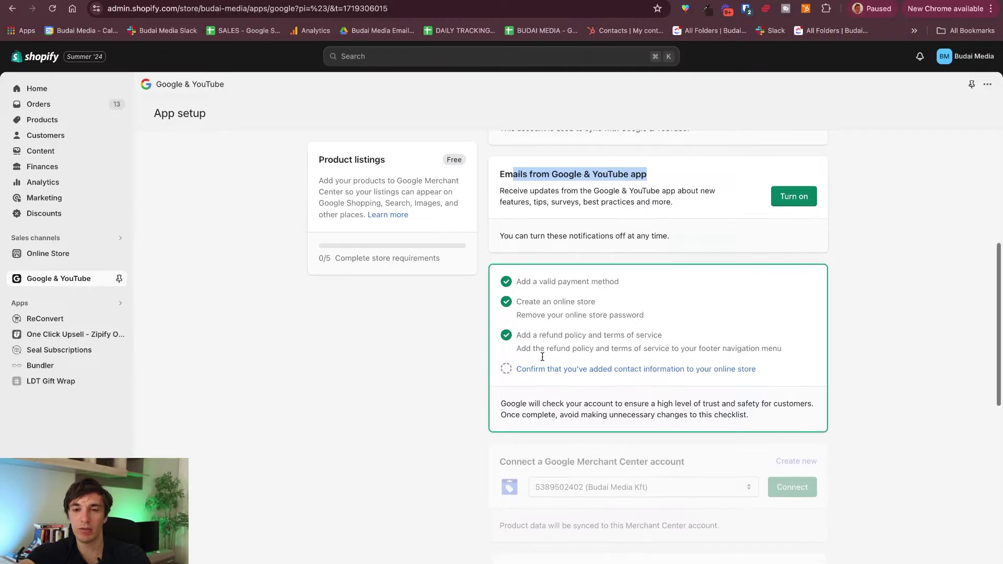
left_click_drag(551, 244, 587, 243)
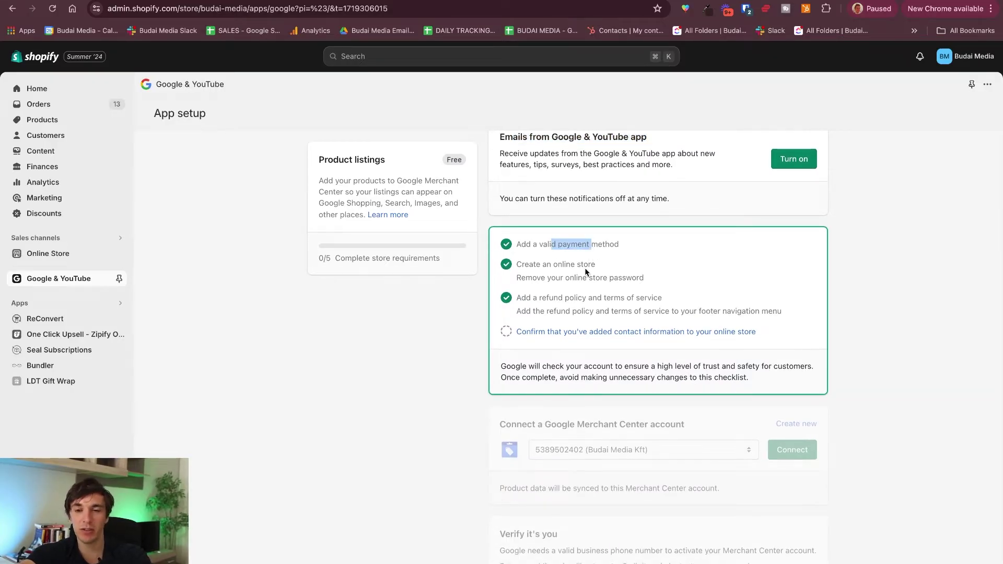
left_click_drag(556, 264, 606, 278)
left_click(603, 292)
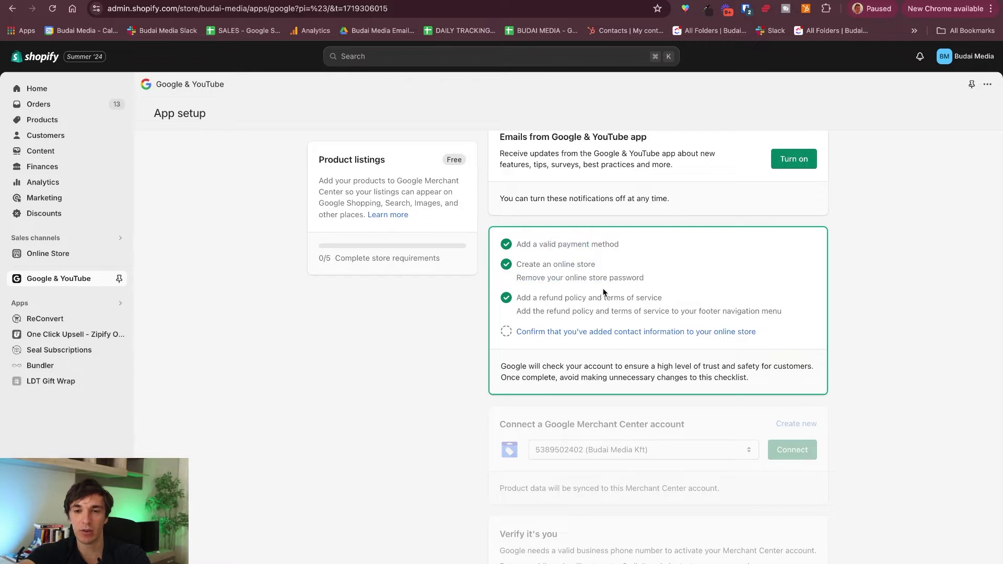
left_click_drag(544, 295, 632, 303)
left_click(632, 303)
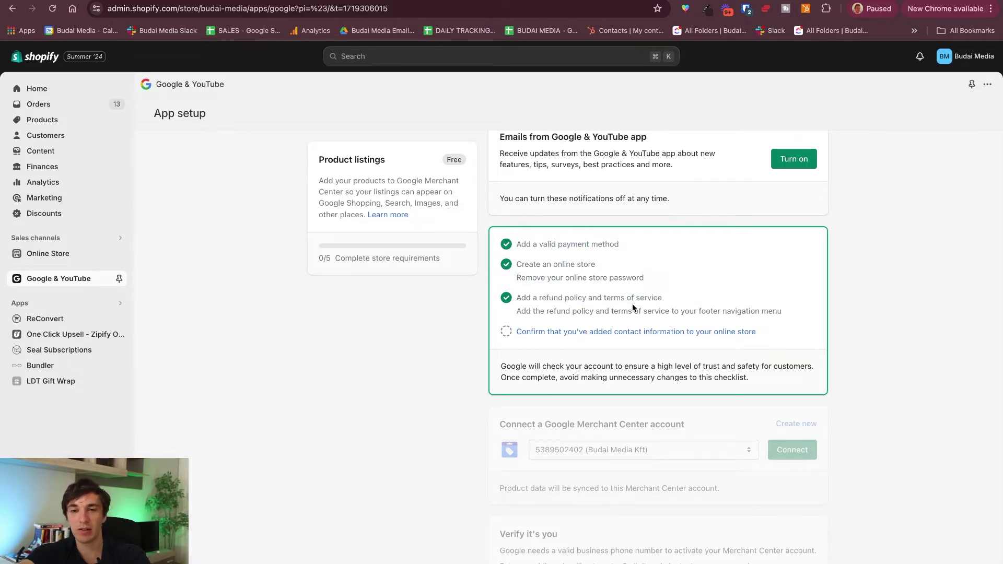
left_click_drag(563, 296, 617, 310)
left_click(620, 307)
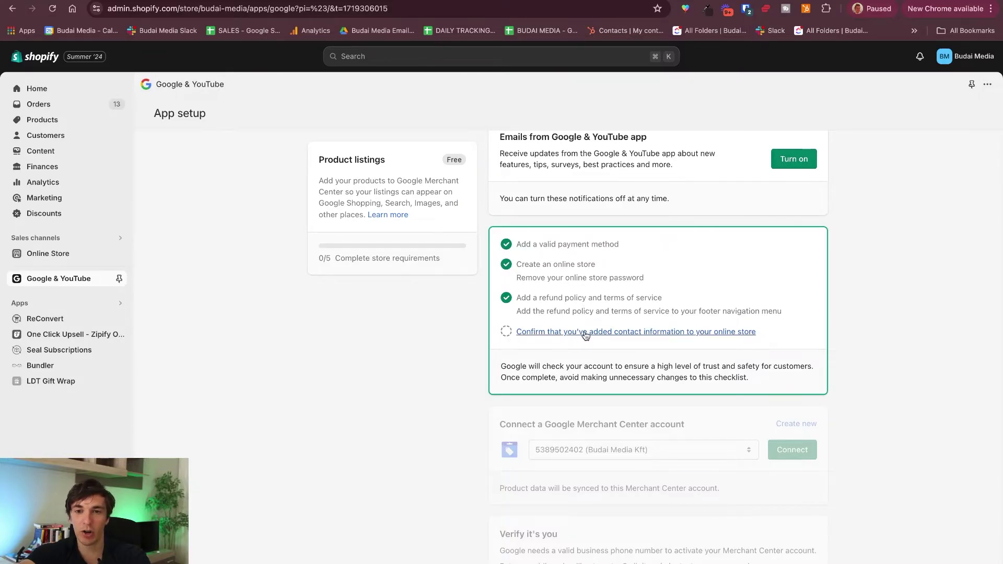
left_click(604, 334)
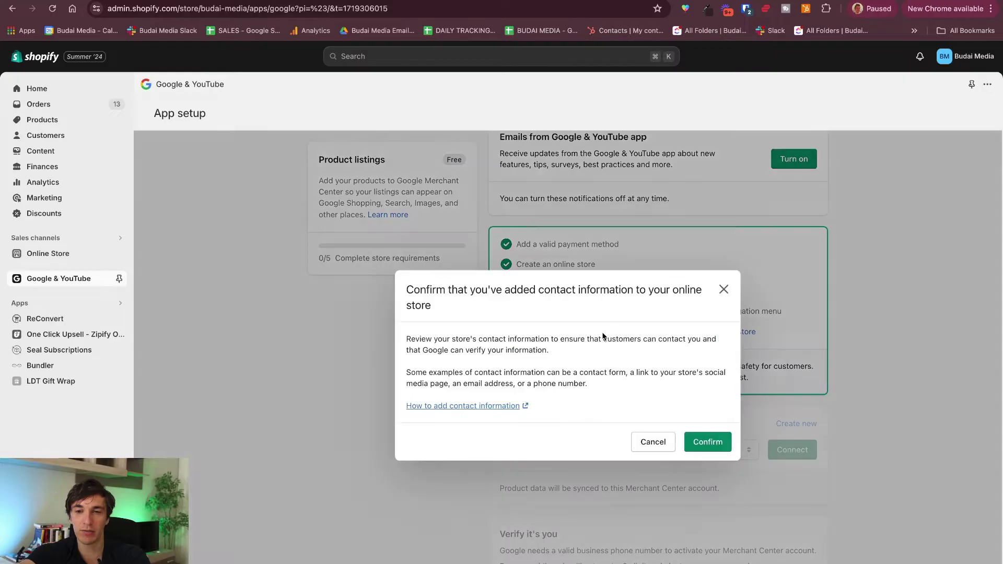
left_click(705, 442)
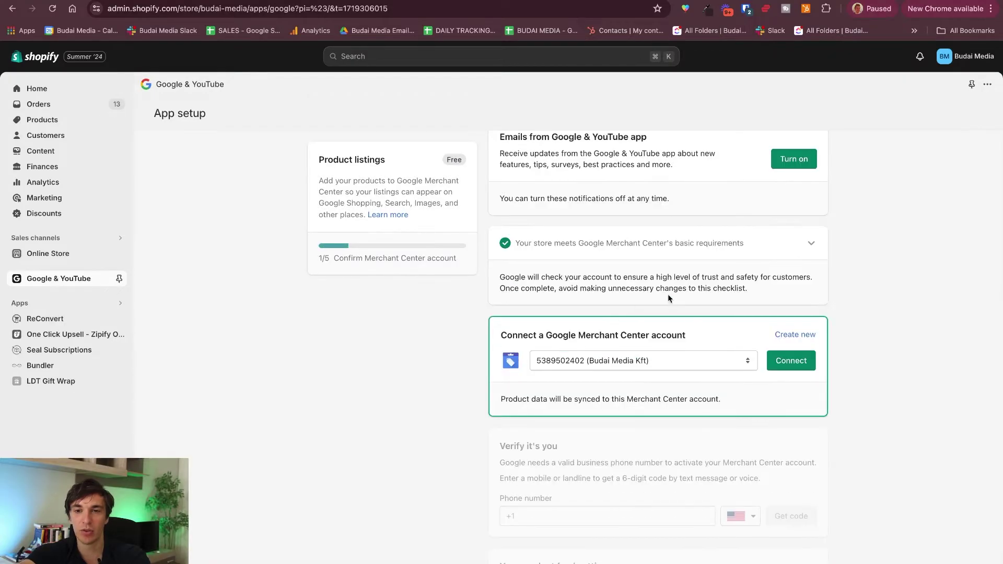
Connect the existing Merchant Center account and choose the phone number's country code
scroll(716, 303, "down", 3)
left_click(675, 265)
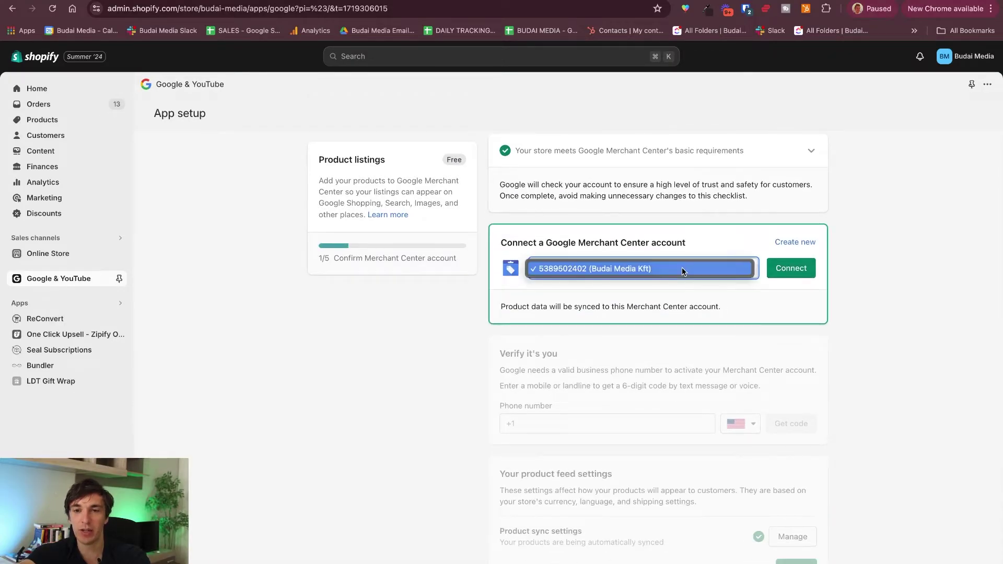
left_click(682, 267)
left_click(792, 272)
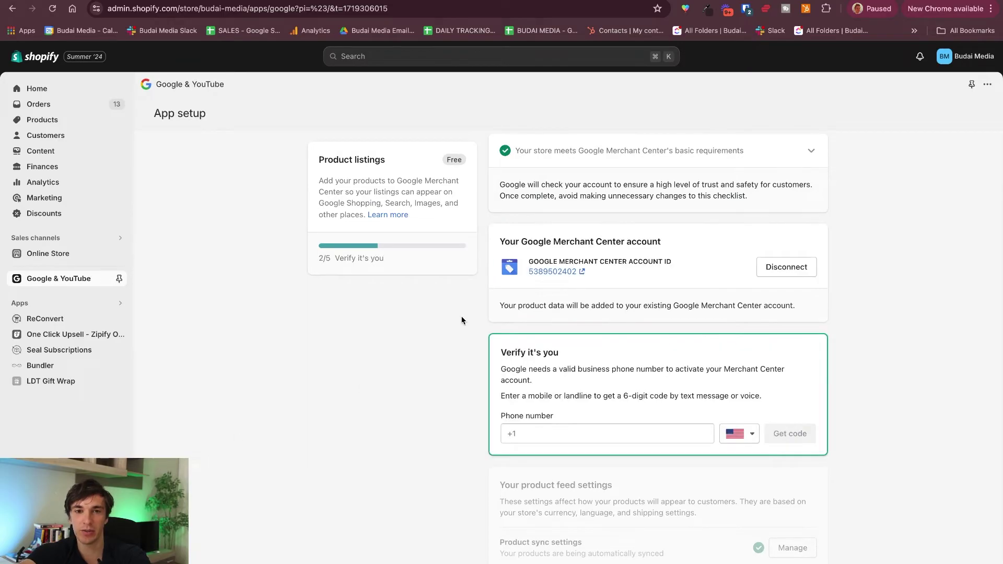
scroll(524, 307, "down", 2)
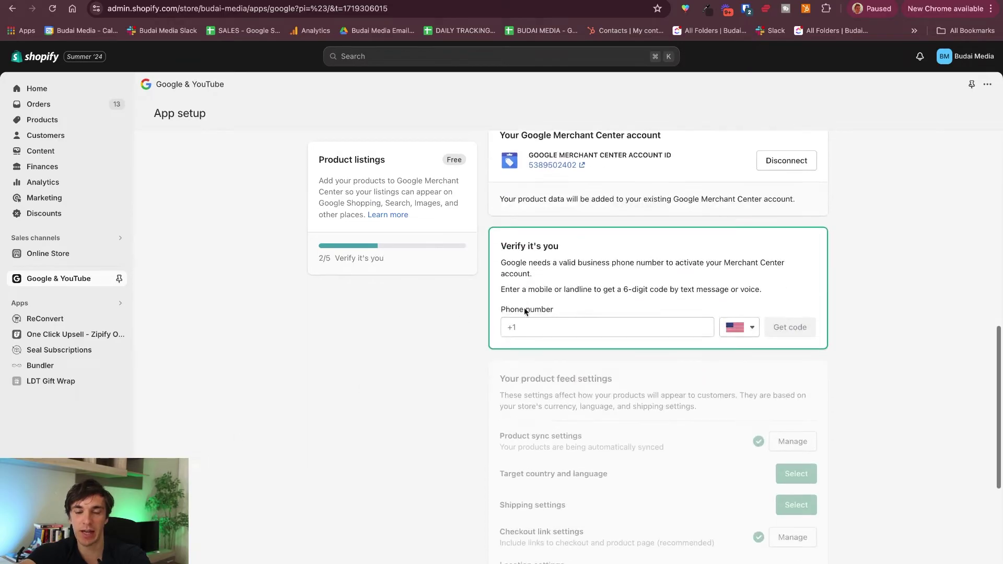
left_click(737, 332)
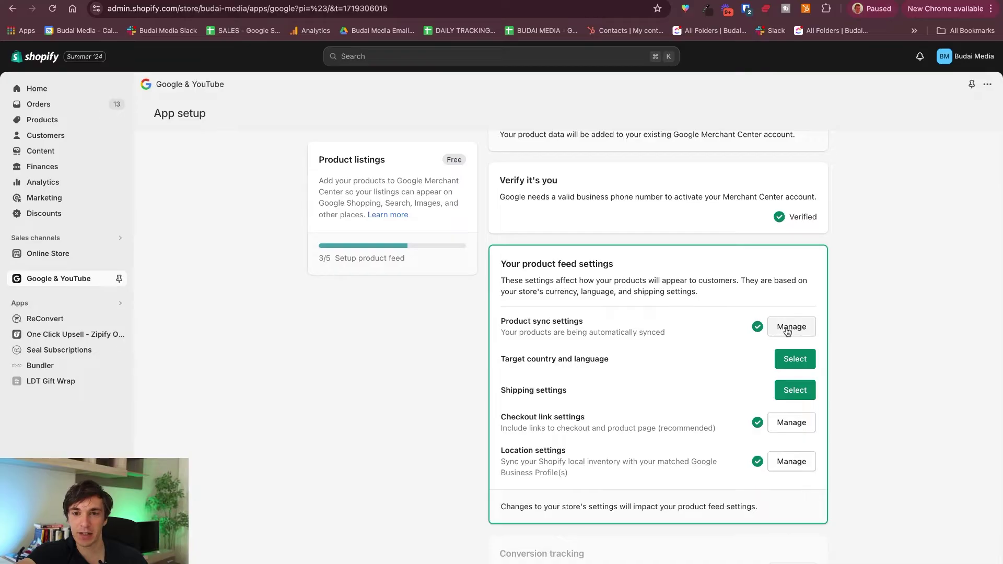
Review the automatic product sync setting and leave it unchanged
left_click(789, 328)
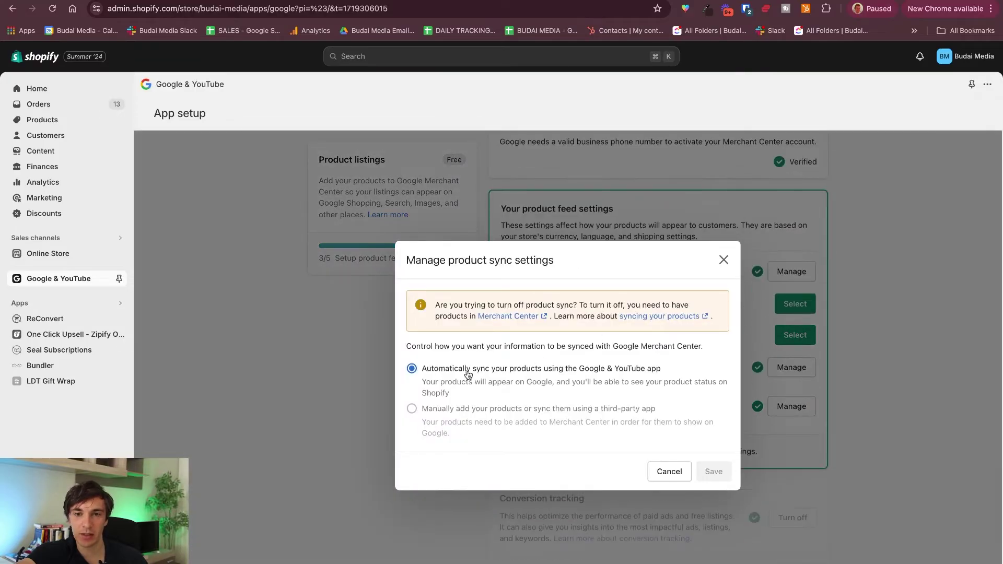
left_click_drag(468, 374, 586, 369)
left_click(669, 472)
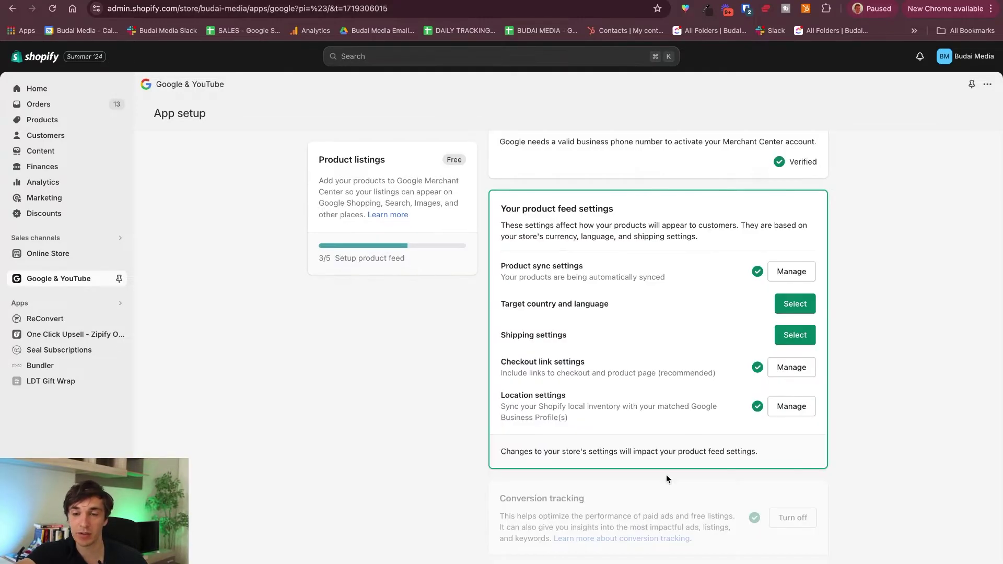
Target the United States in English and automatically import shipping information
left_click(793, 309)
left_click(515, 361)
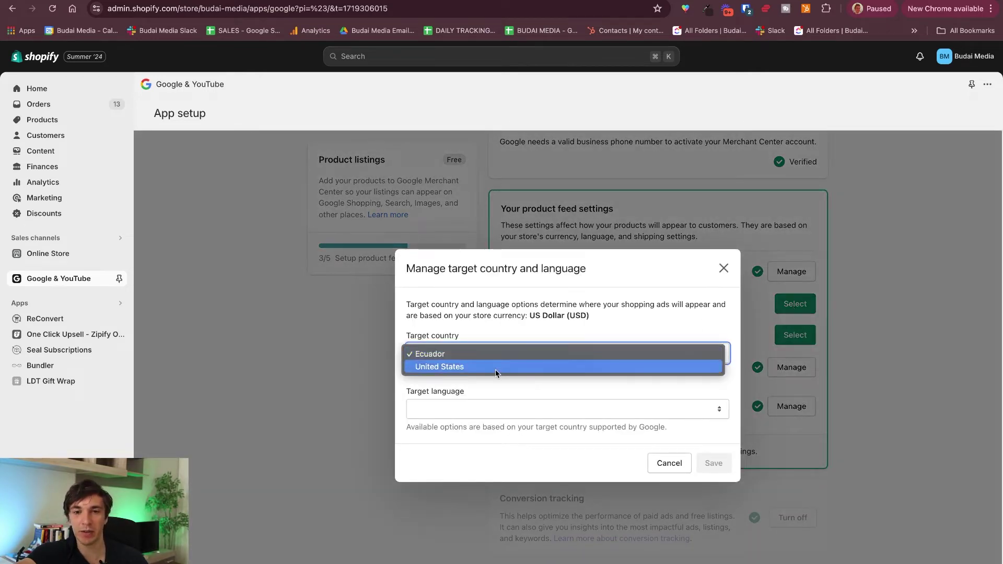
left_click(495, 367)
left_click(506, 412)
left_click(500, 422)
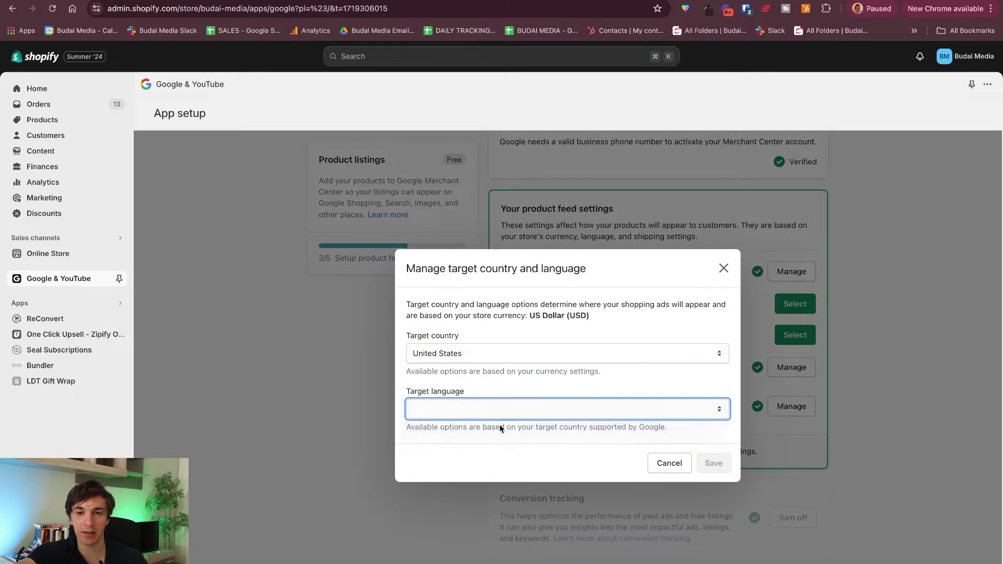
left_click(713, 463)
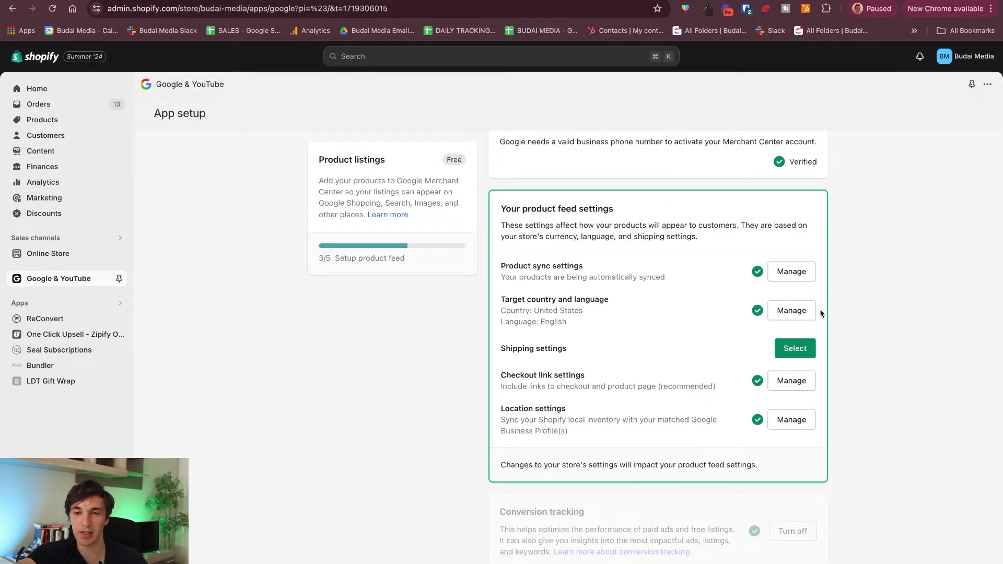
left_click(794, 349)
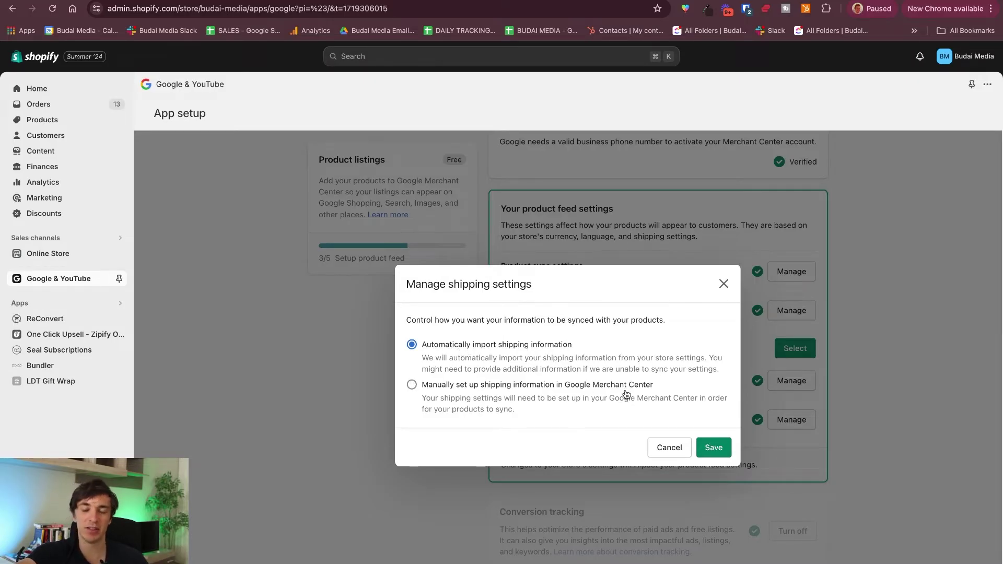
left_click(713, 448)
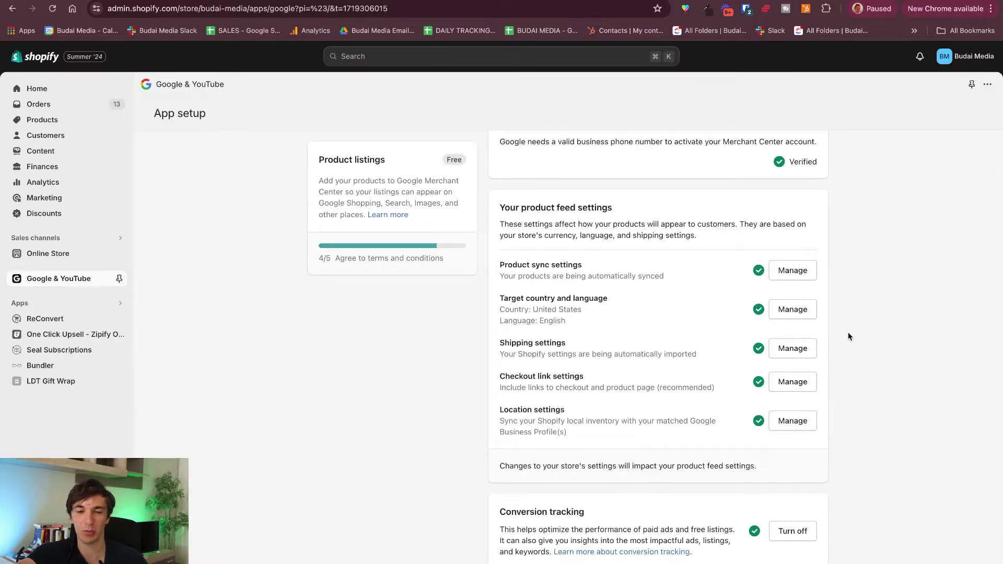
Keep conversion tracking on by dismissing the Turn off prompt
scroll(716, 345, "down", 3)
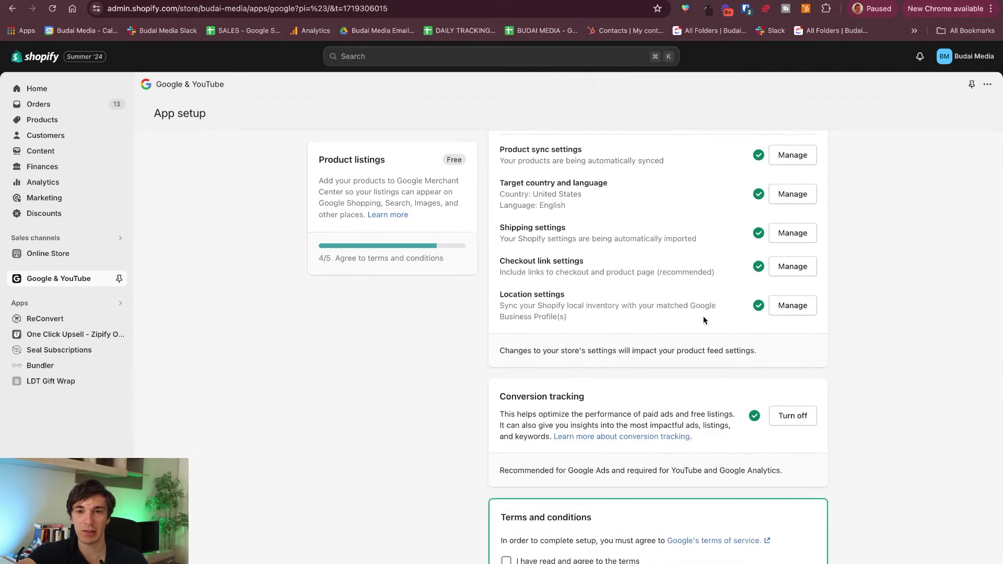
scroll(704, 319, "down", 1)
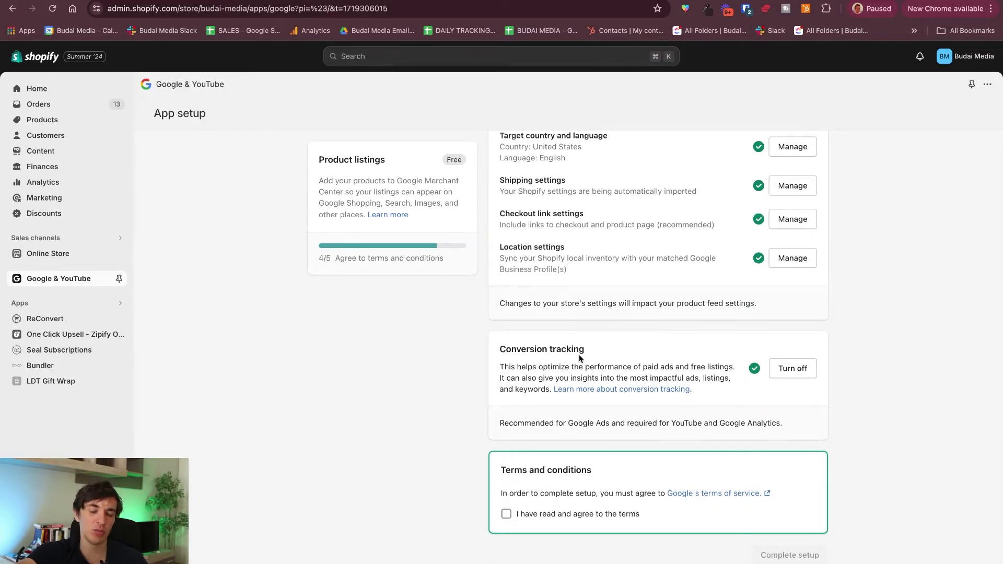
left_click(789, 368)
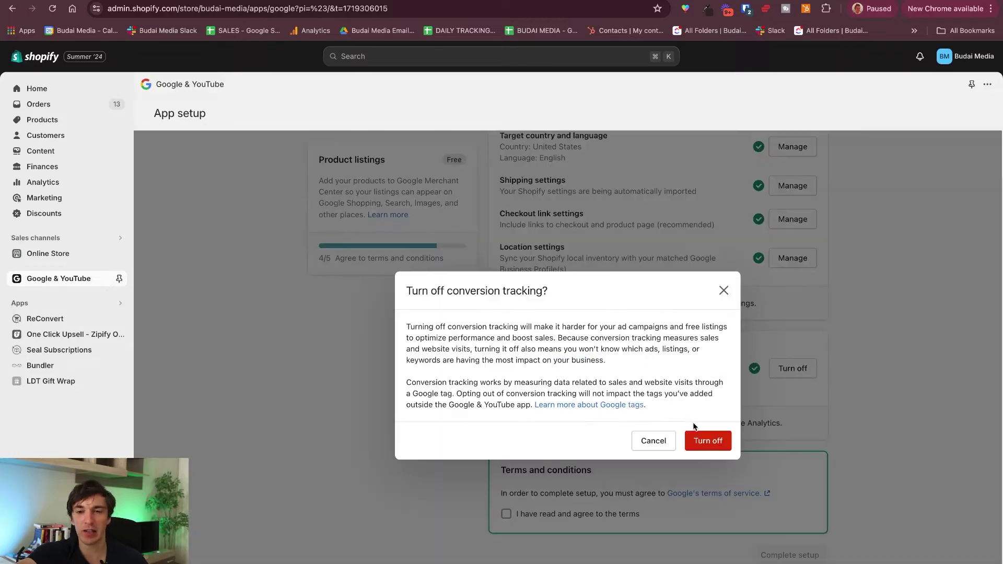
left_click(723, 291)
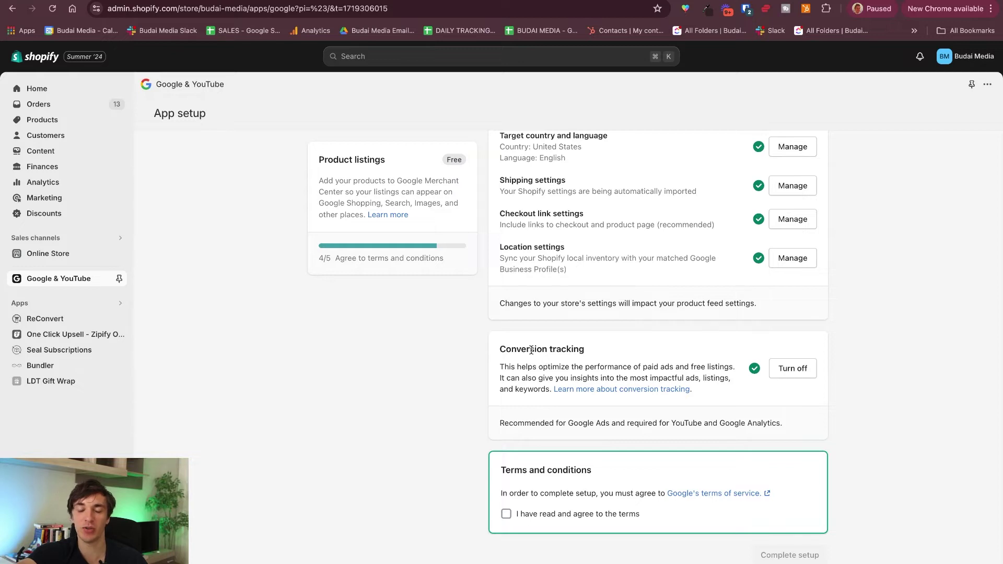
left_click_drag(529, 349, 585, 349)
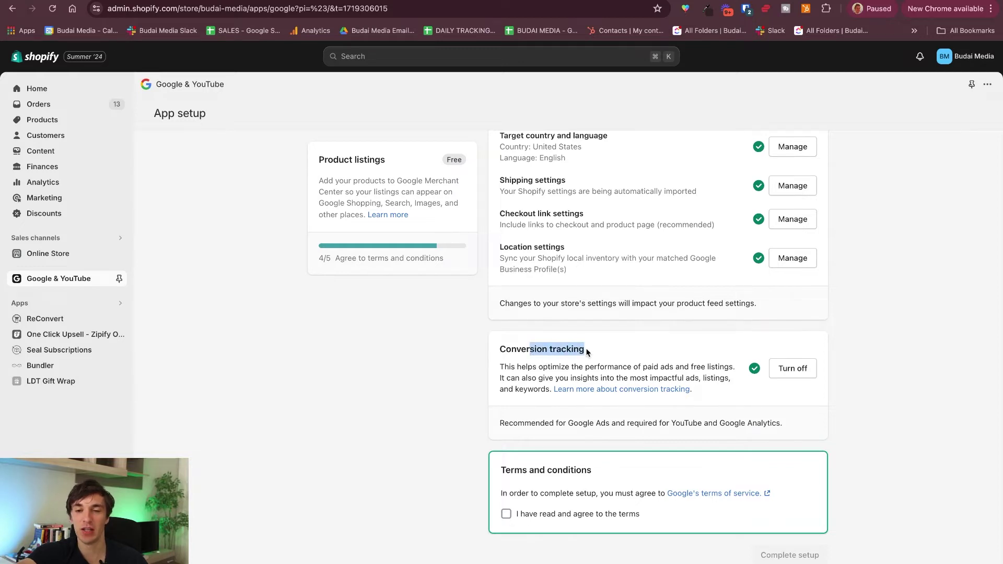
Agree to Google's terms and conditions and complete the Google & YouTube setup
left_click(506, 514)
left_click_drag(543, 468, 590, 470)
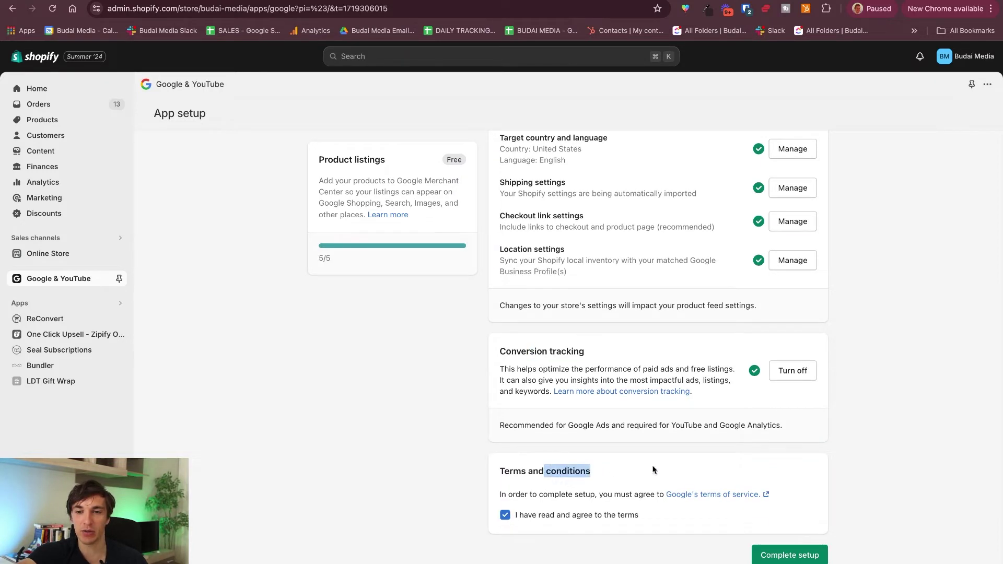
left_click(806, 559)
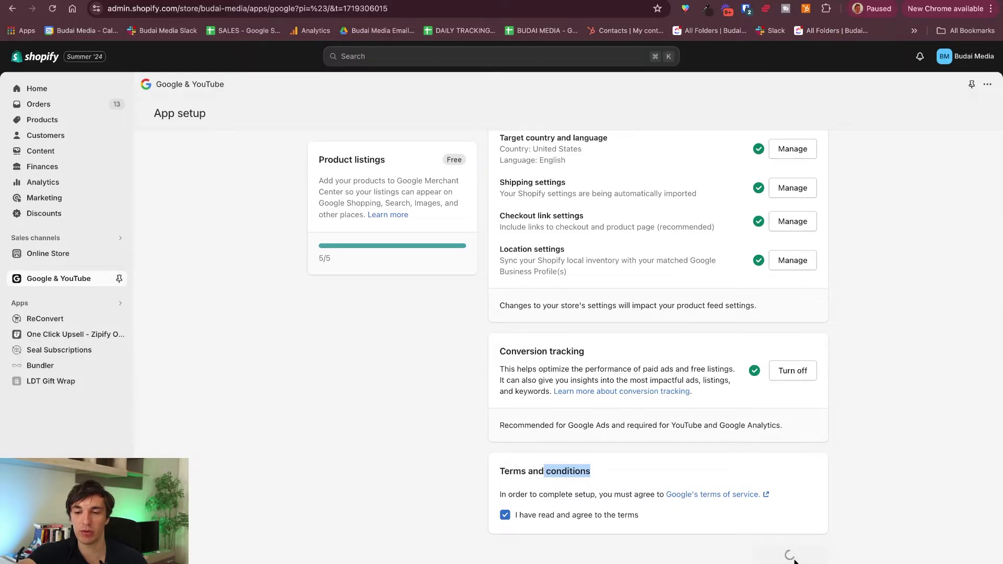
scroll(249, 273, "down", 1)
scroll(249, 275, "down", 4)
scroll(249, 275, "up", 3)
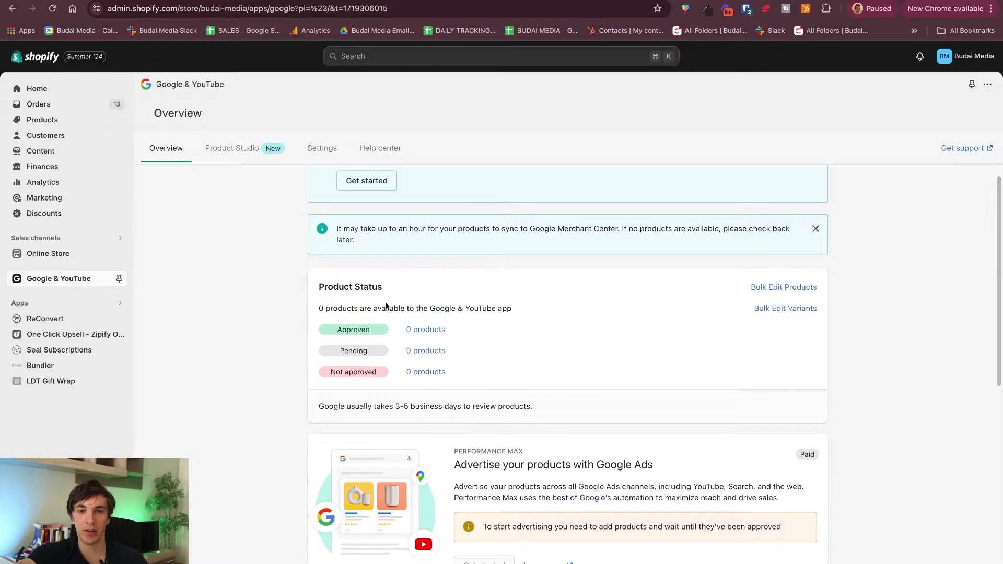
Scroll through Product Status showing 0 approved, pending and not approved products, with 3–5 day review
scroll(481, 331, "up", 1)
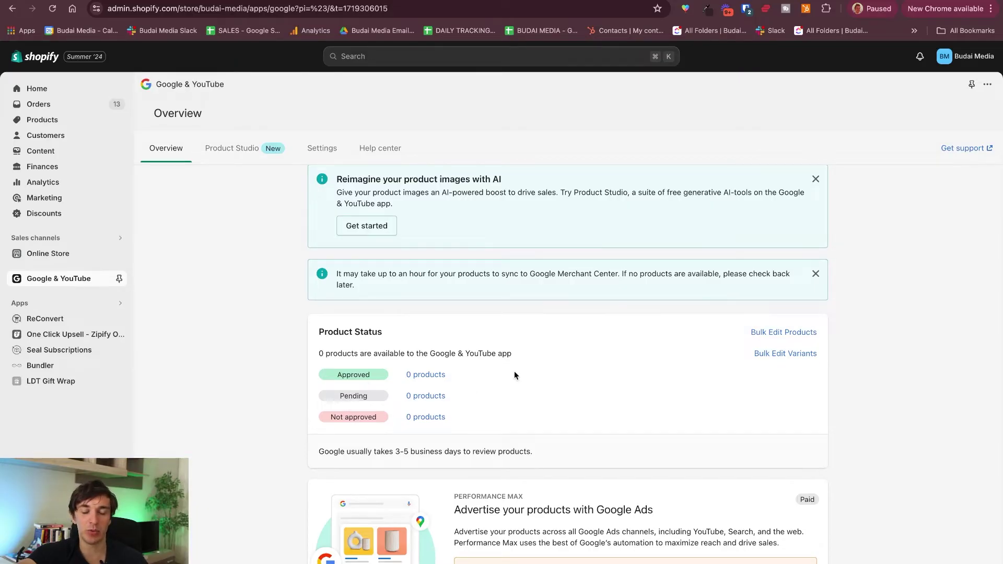
scroll(514, 375, "down", 2)
left_click_drag(374, 381, 531, 381)
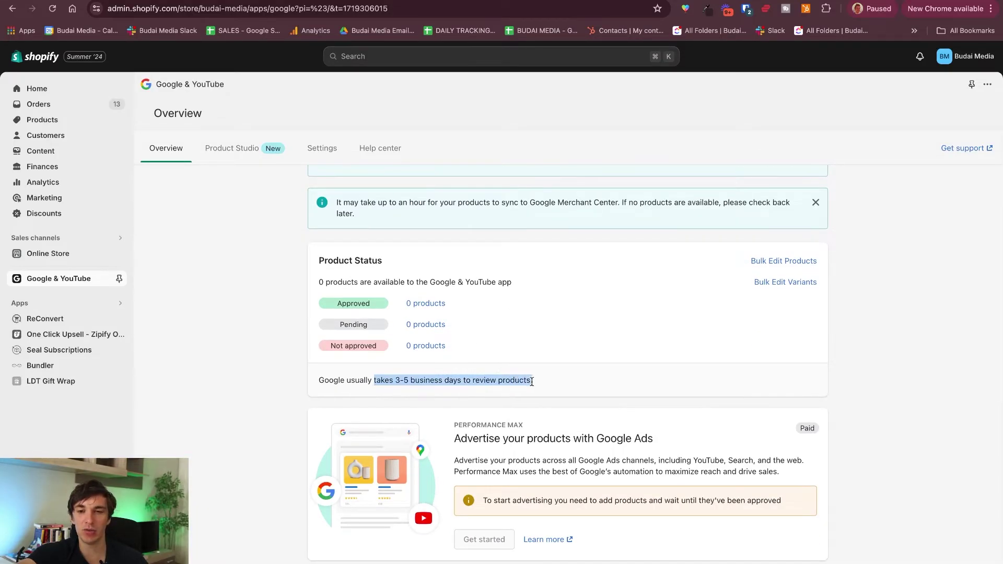
left_click(532, 381)
scroll(538, 370, "down", 5)
scroll(538, 369, "up", 3)
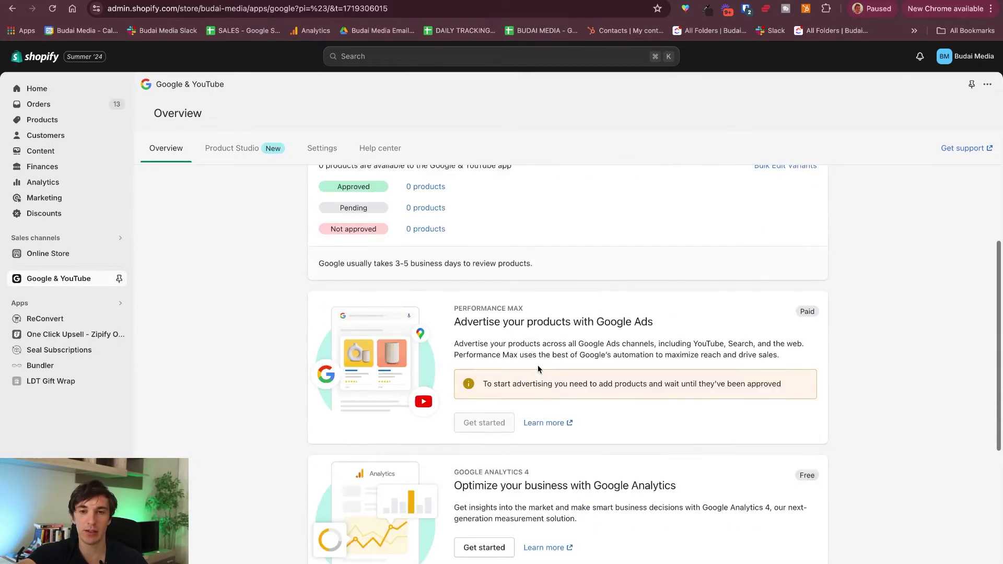
scroll(538, 370, "up", 5)
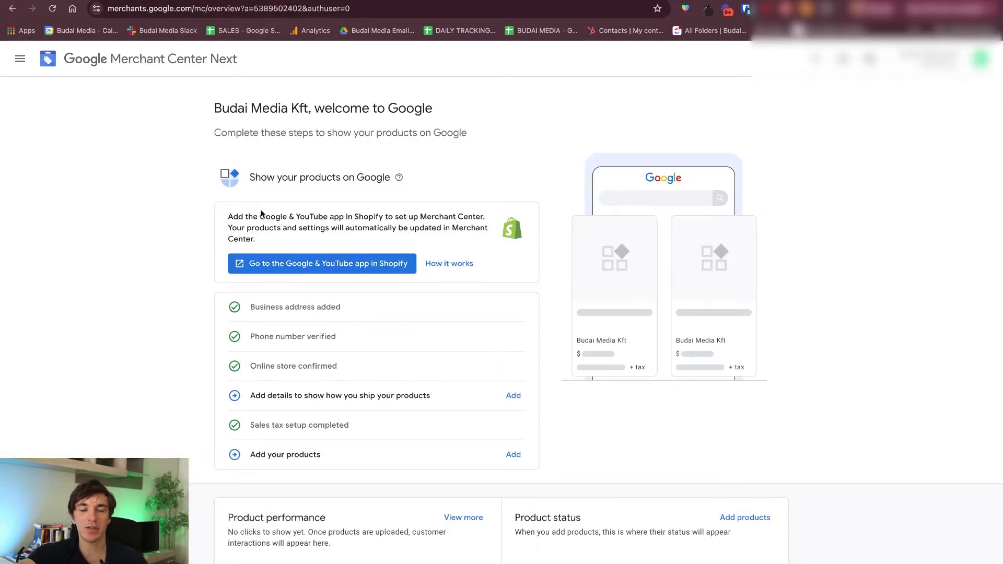
Review the completed phone, online store and sales tax steps, then start the shipping details setup
left_click_drag(271, 307, 296, 424)
left_click(321, 359)
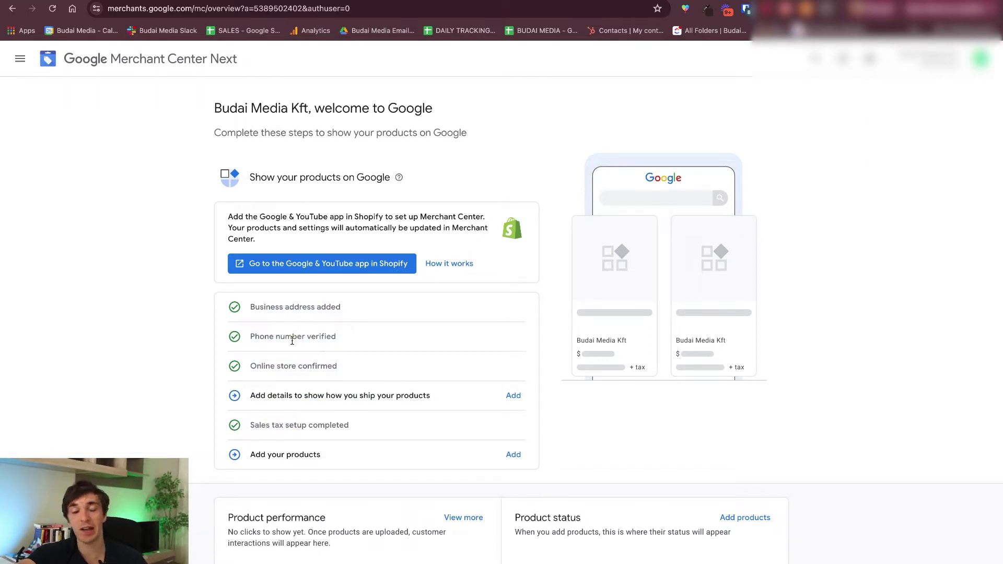
left_click_drag(273, 333, 363, 340)
left_click_drag(261, 366, 328, 366)
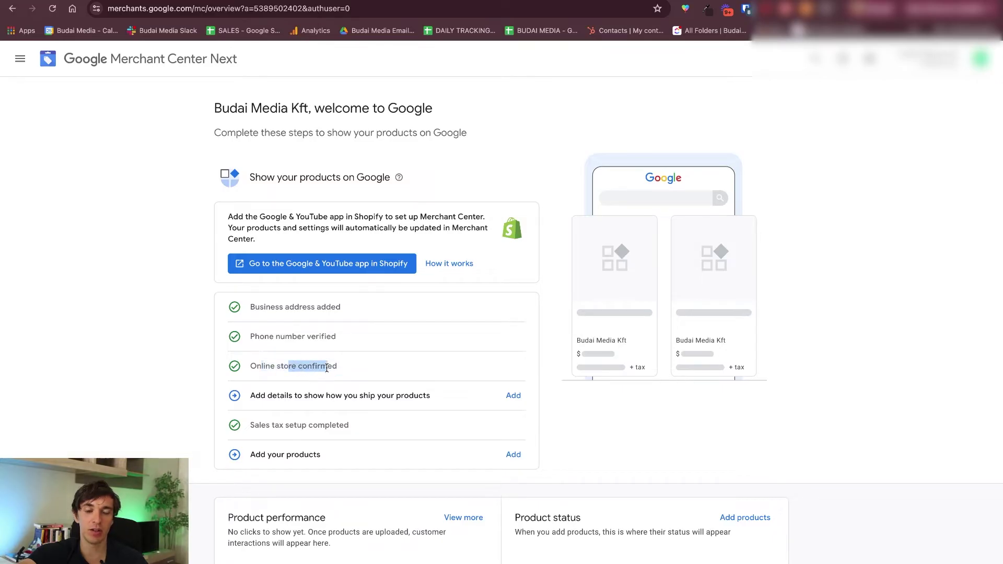
left_click(285, 438)
left_click_drag(255, 425, 342, 431)
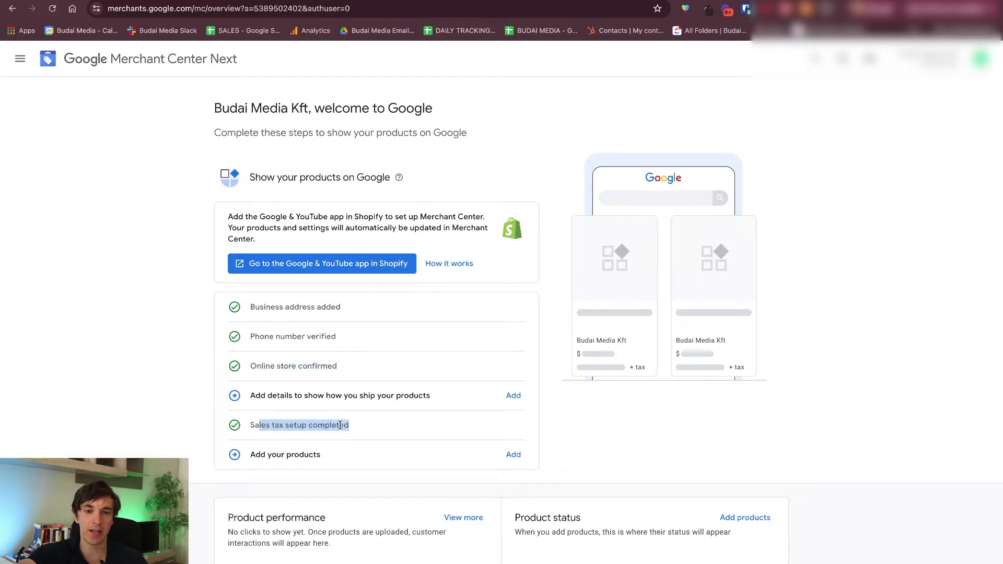
left_click(341, 424)
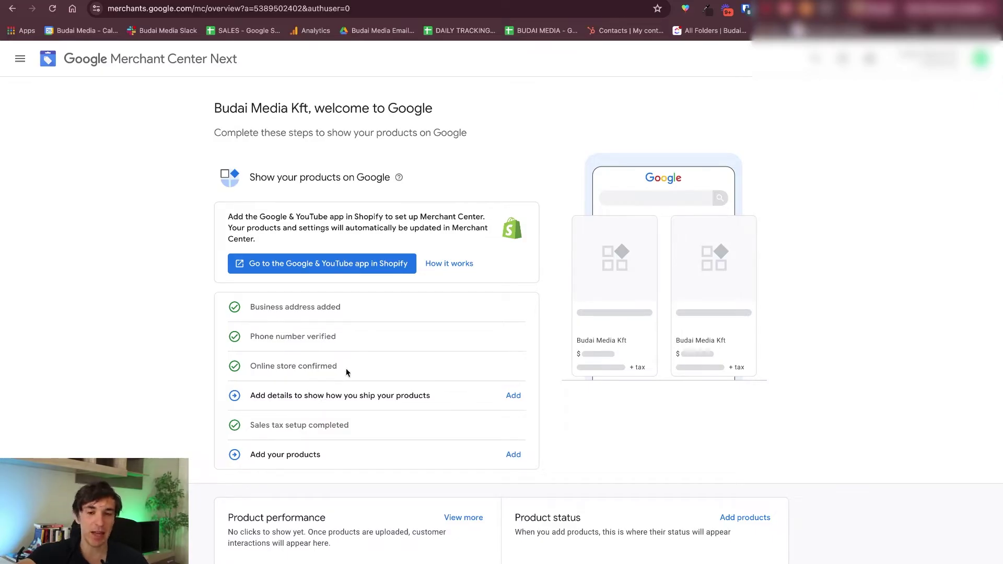
left_click_drag(297, 396, 429, 410)
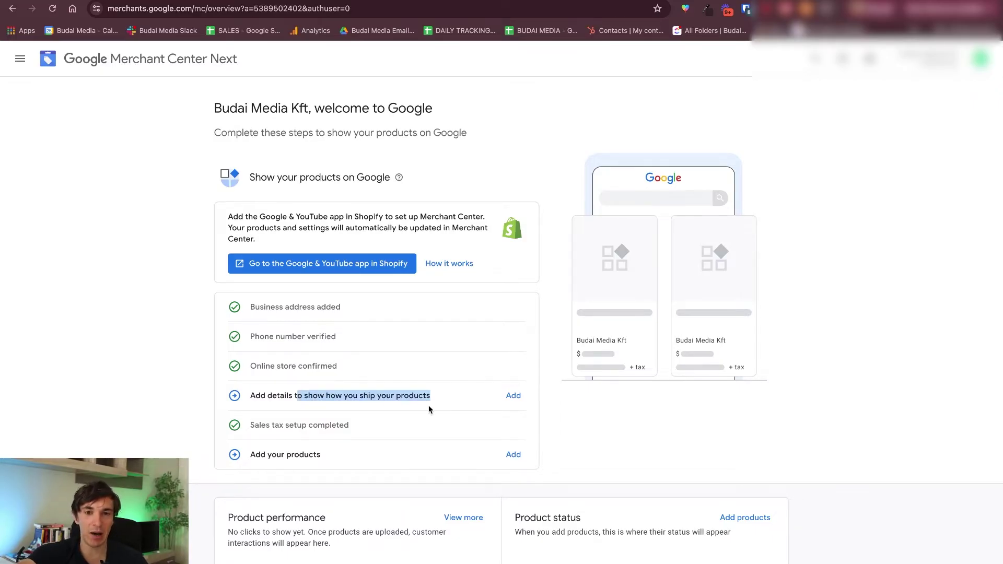
left_click(513, 395)
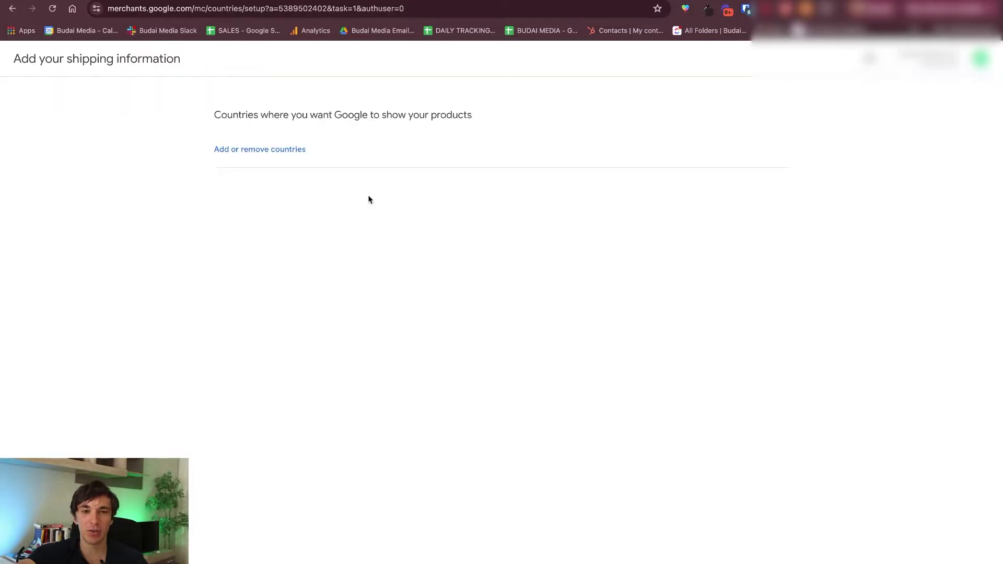
Pick United States and United Kingdom as countries to show products in
left_click_drag(266, 116, 407, 127)
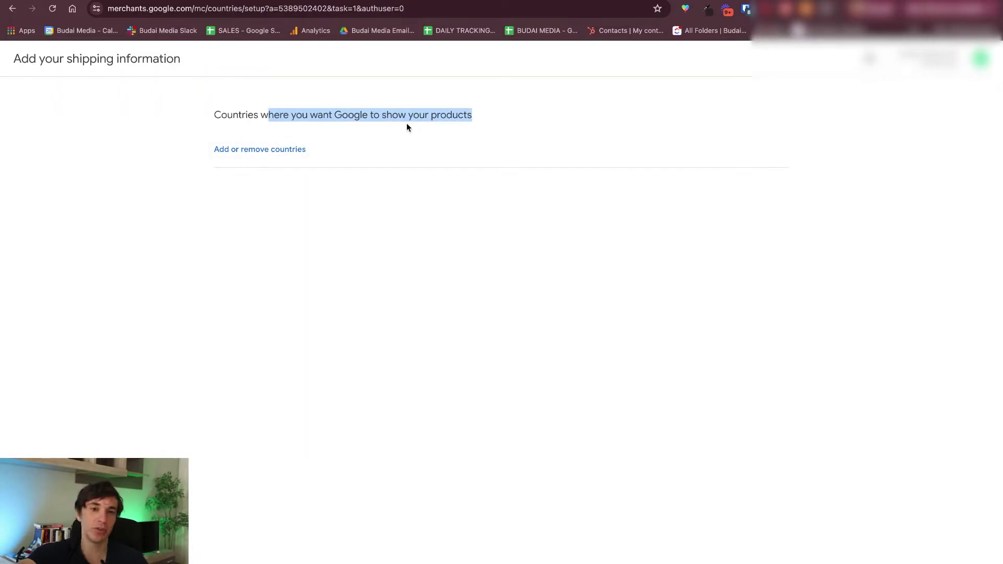
left_click(281, 152)
scroll(475, 346, "down", 20)
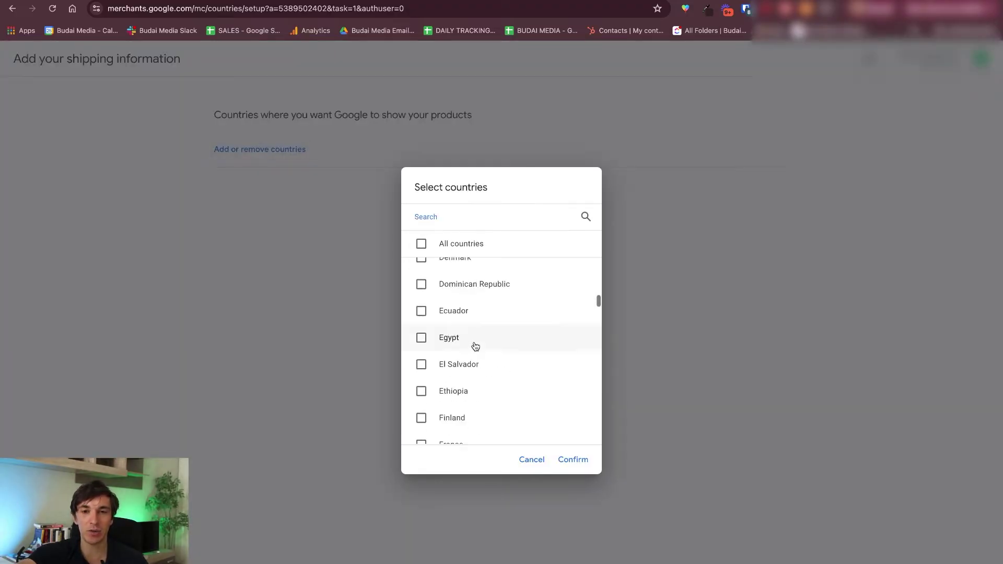
scroll(491, 350, "down", 3)
scroll(444, 346, "up", 5)
scroll(441, 346, "down", 2)
left_click(418, 358)
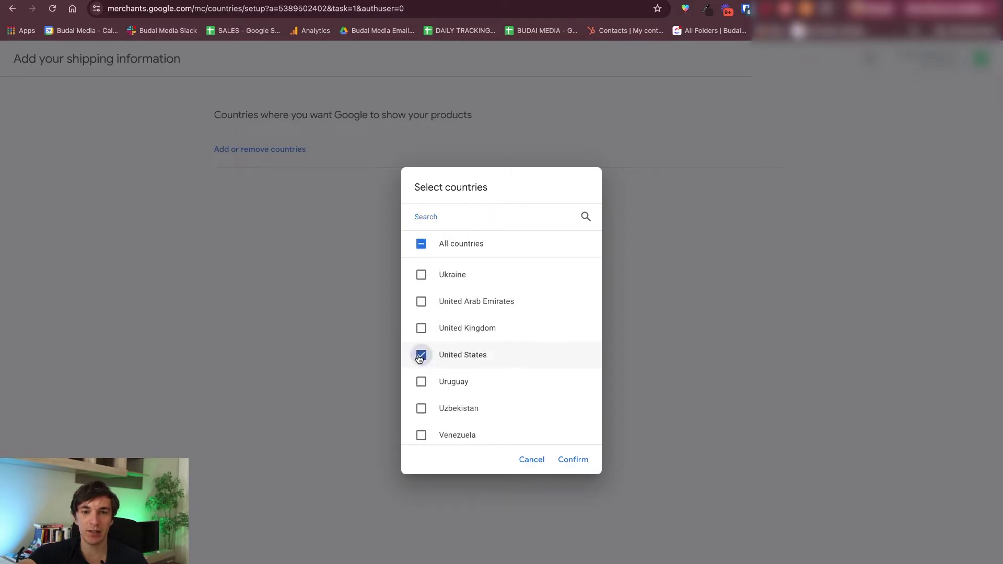
left_click(419, 328)
left_click(573, 460)
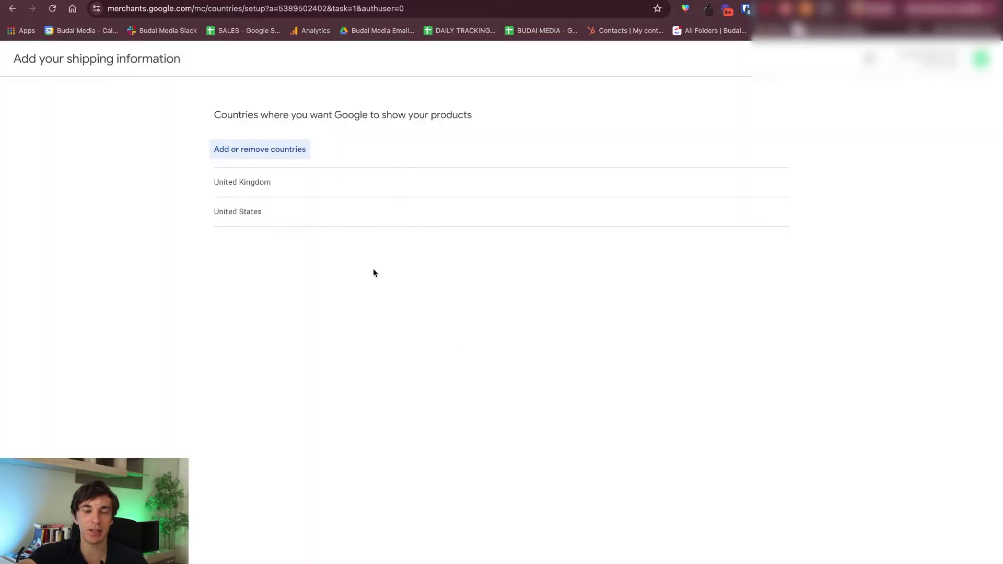
Remove United Kingdom so only the United States remains, and continue
left_click(271, 150)
scroll(418, 319, "down", 20)
scroll(449, 340, "up", 3)
left_click(421, 332)
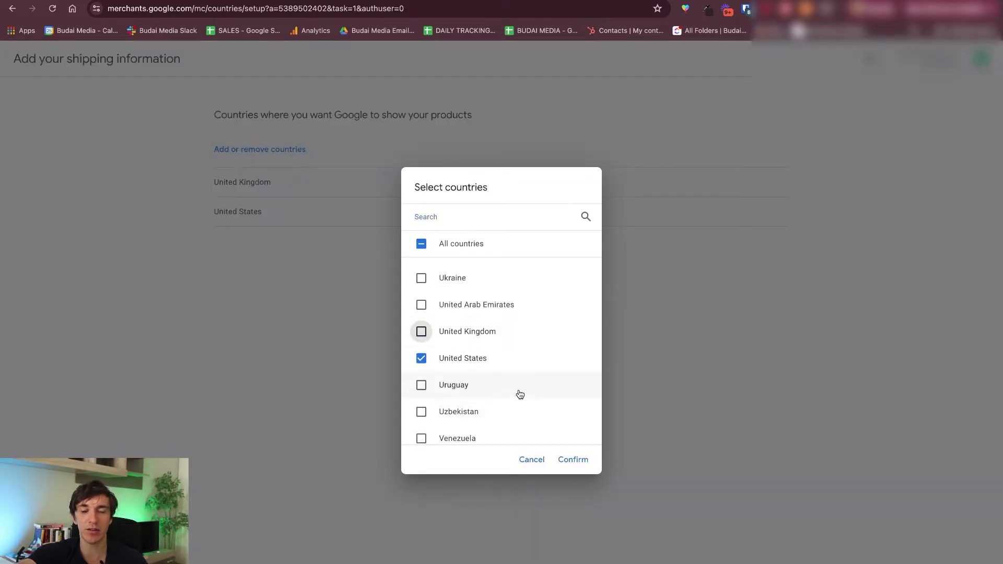
left_click(573, 460)
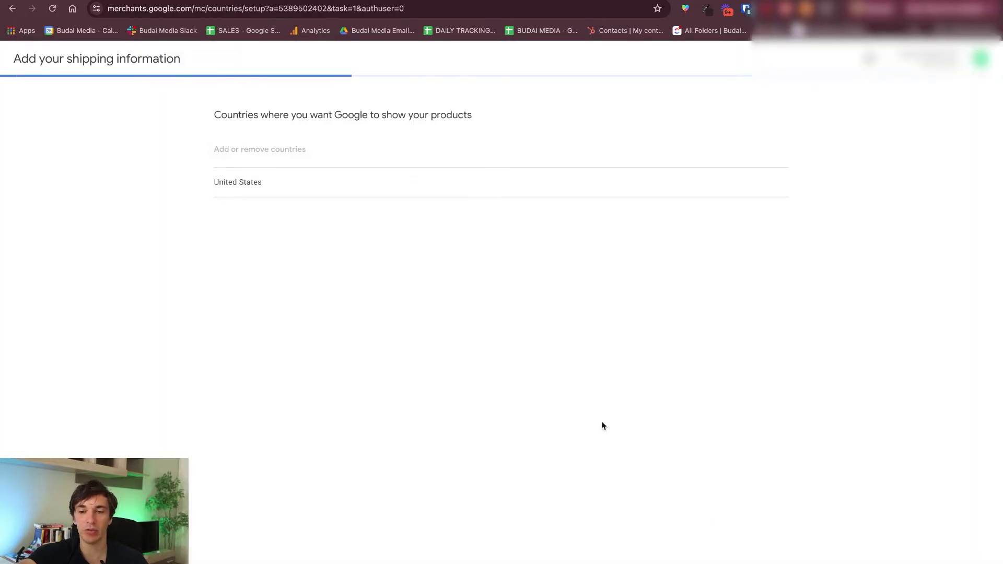
left_click(335, 263)
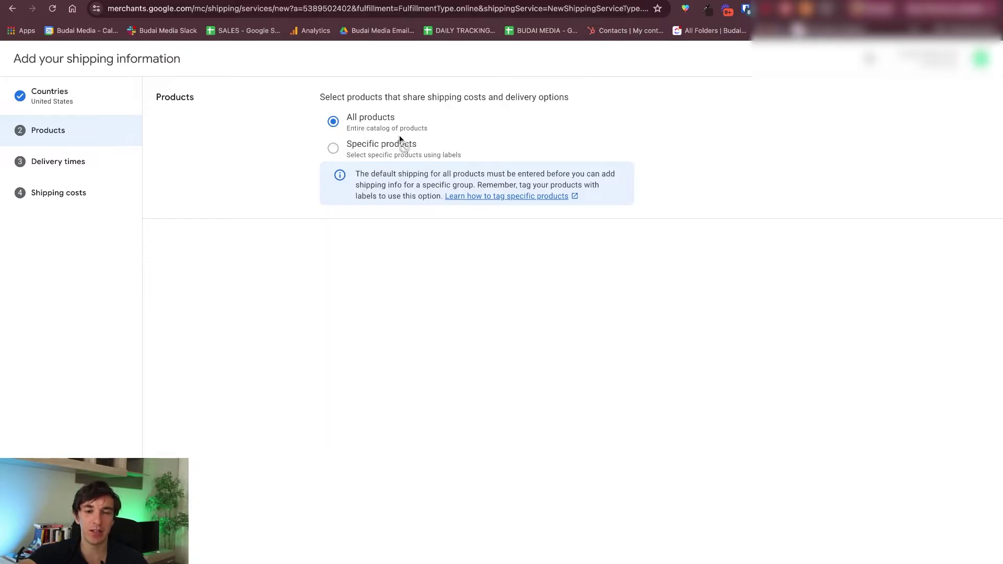
Apply shipping to all products with manually entered delivery times and a 2:00 PM cut-off
left_click(359, 118)
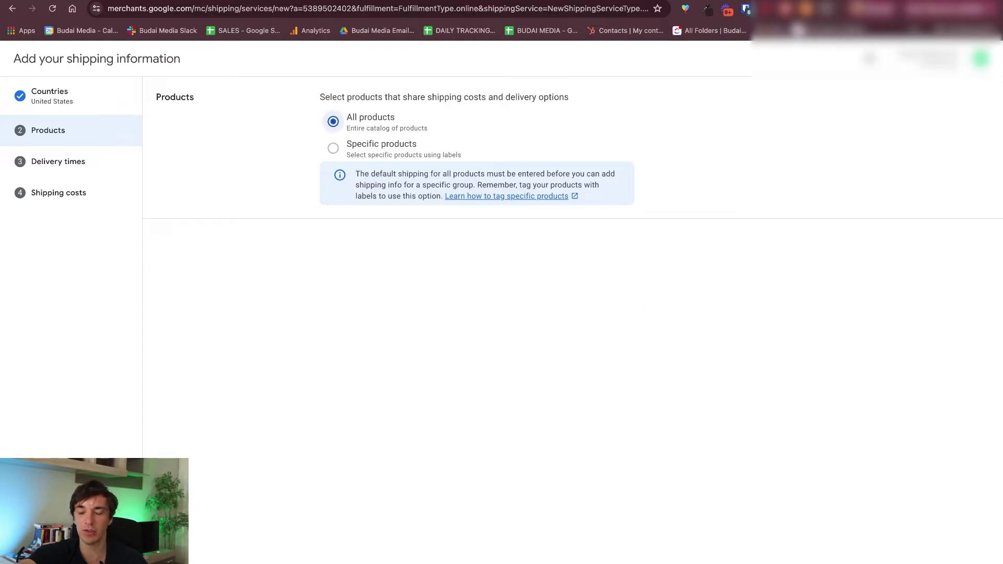
left_click(345, 100)
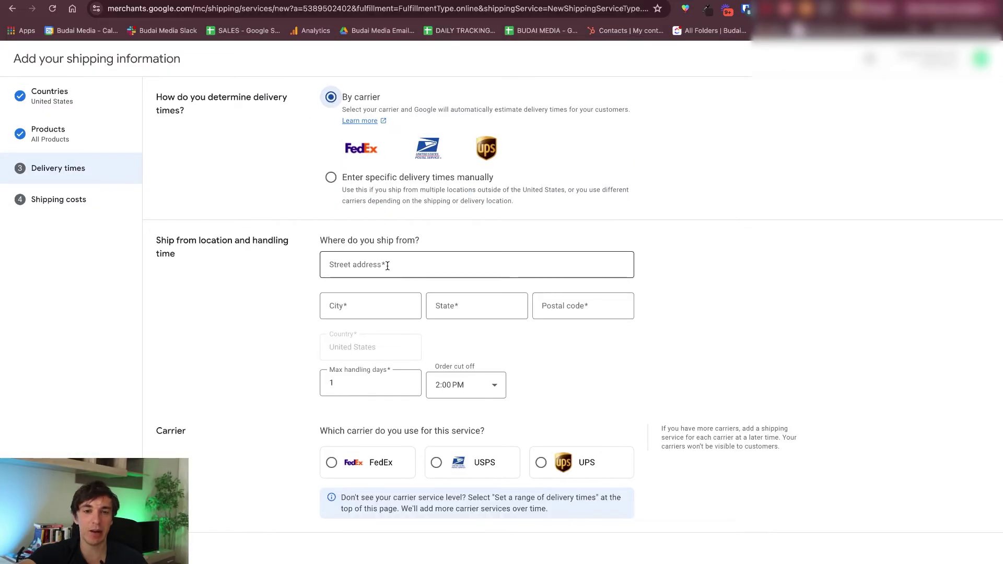
left_click(332, 179)
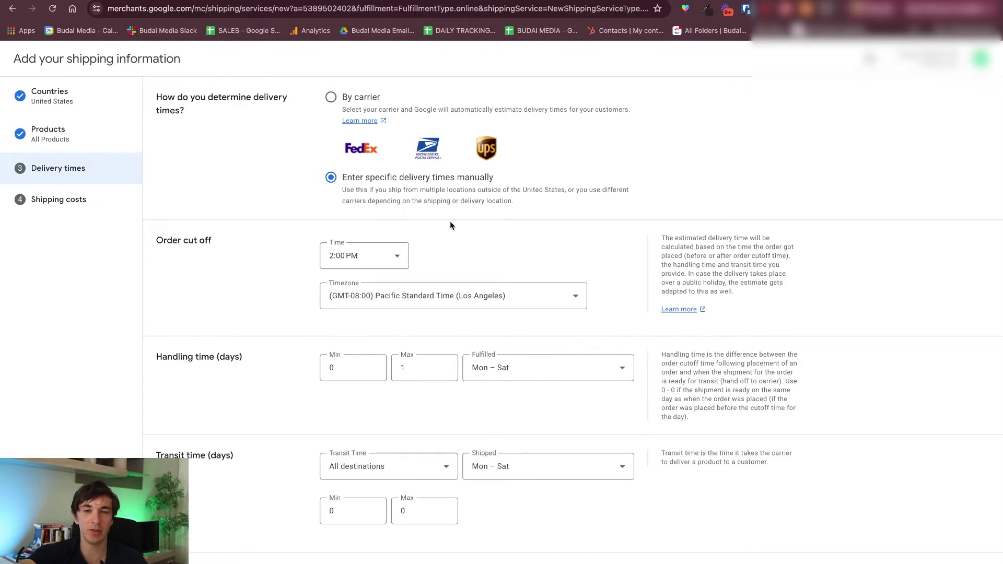
scroll(380, 264, "down", 1)
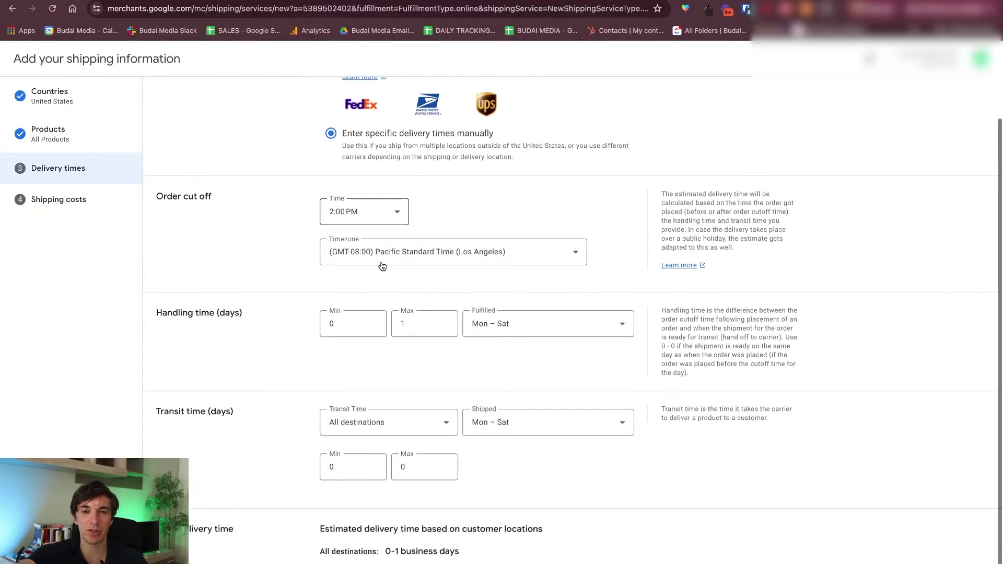
left_click(385, 214)
left_click(474, 208)
Set the handling time to a minimum of 1 and maximum of 3 days
left_click(369, 325)
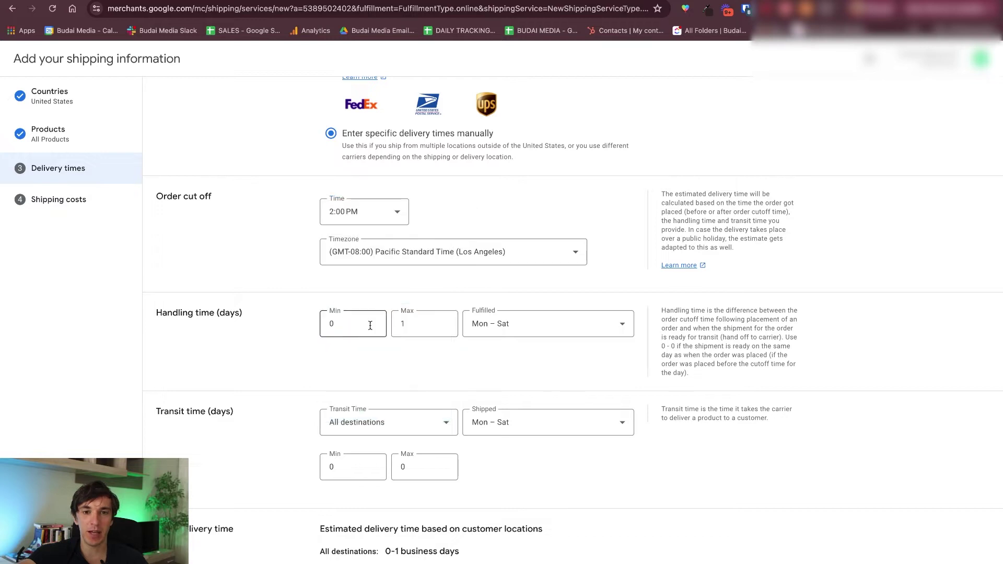
left_click(423, 324)
double_click(331, 324)
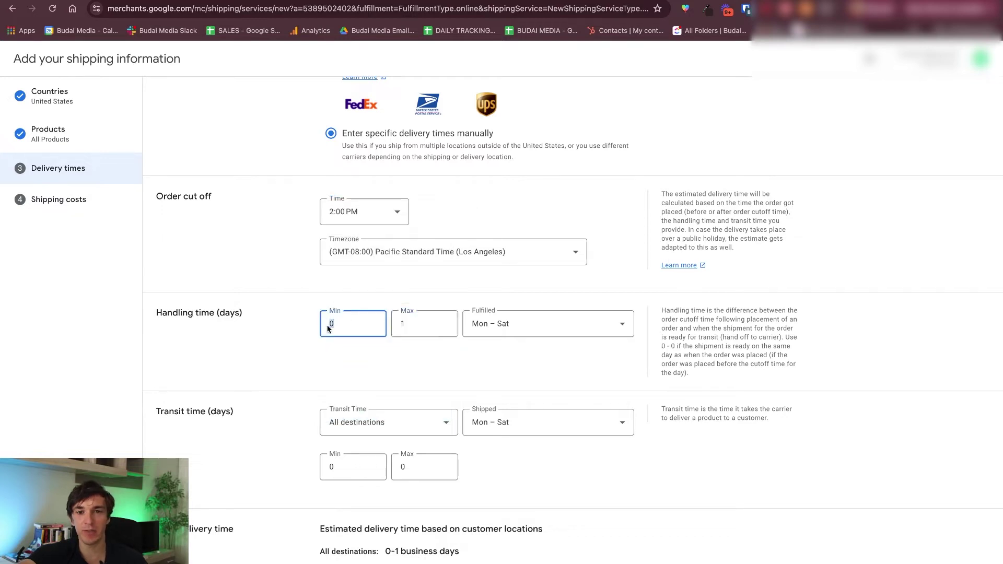
type("1")
key("Tab")
type("3")
left_click(422, 367)
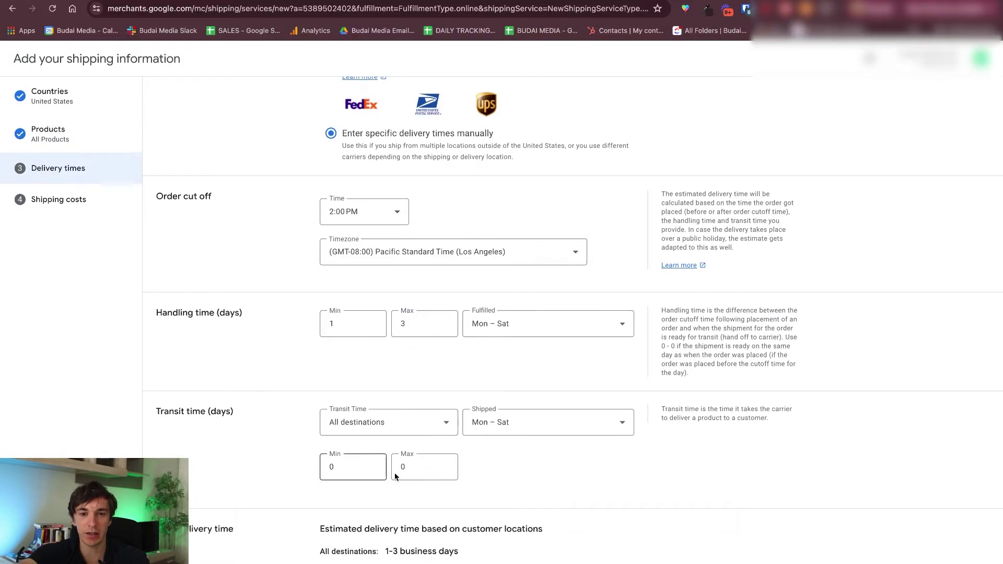
Choose free shipping for all orders as the shipping cost
left_click(966, 553)
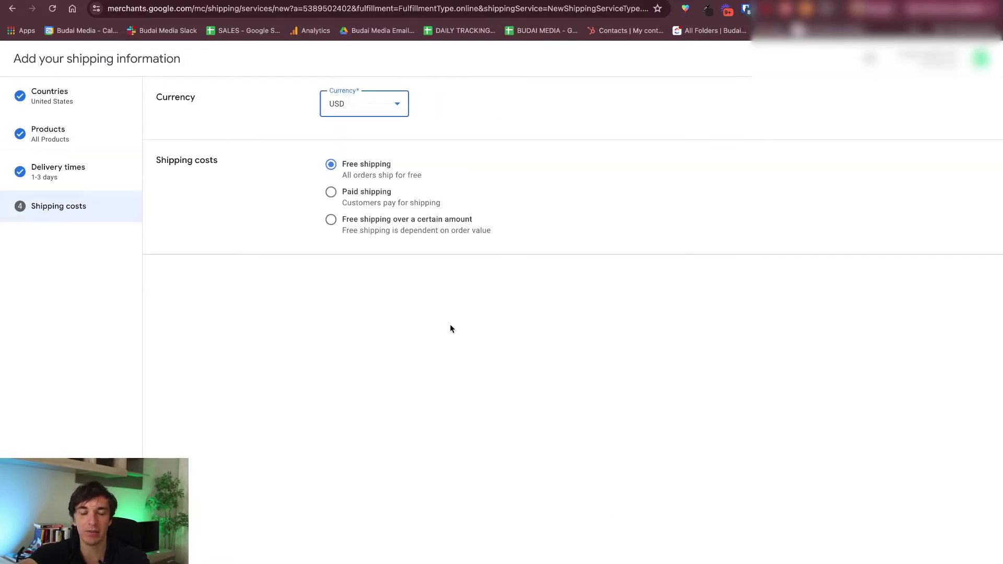
left_click(330, 192)
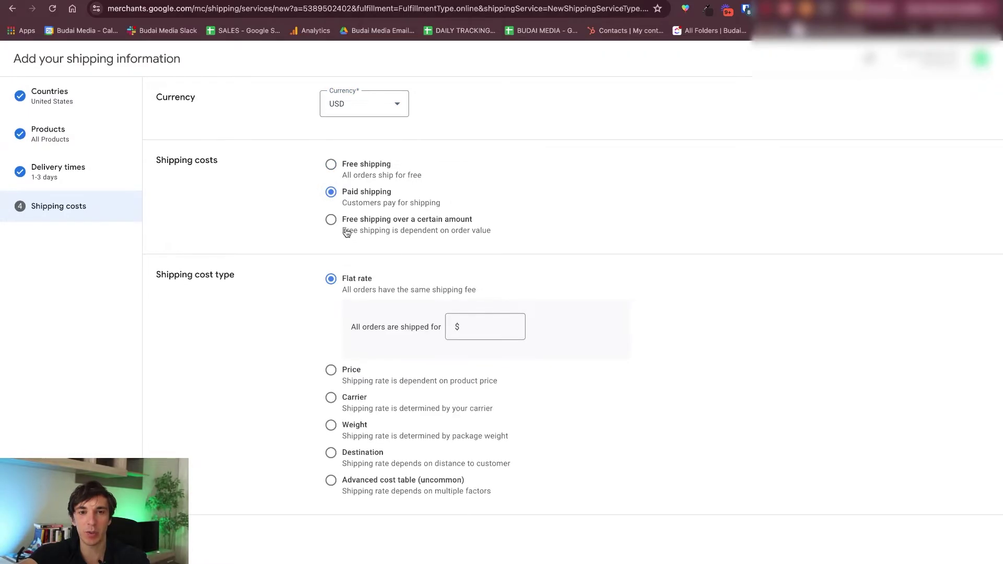
left_click(331, 220)
left_click(331, 165)
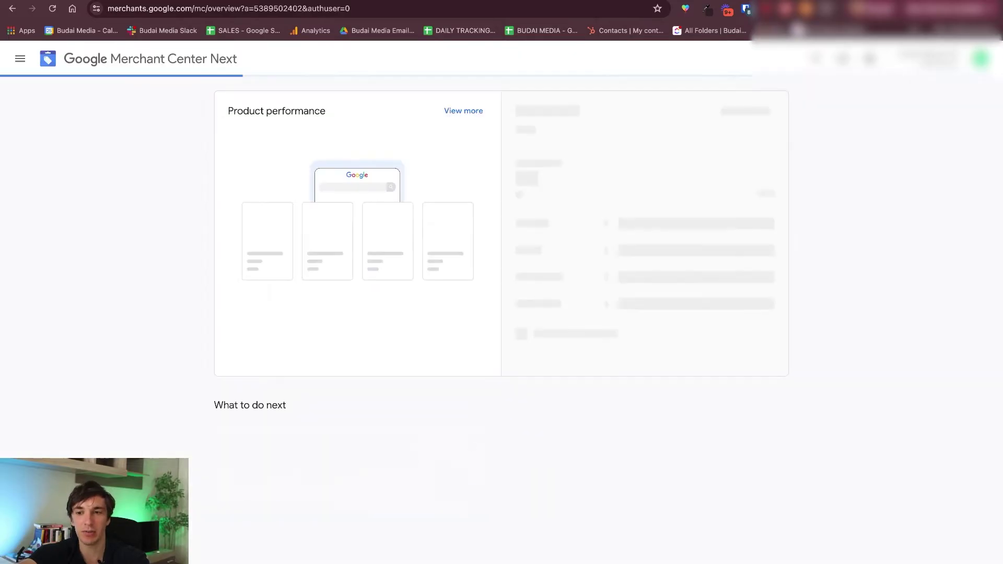
Browse the product source carousel and select Add products one by one
scroll(389, 255, "down", 5)
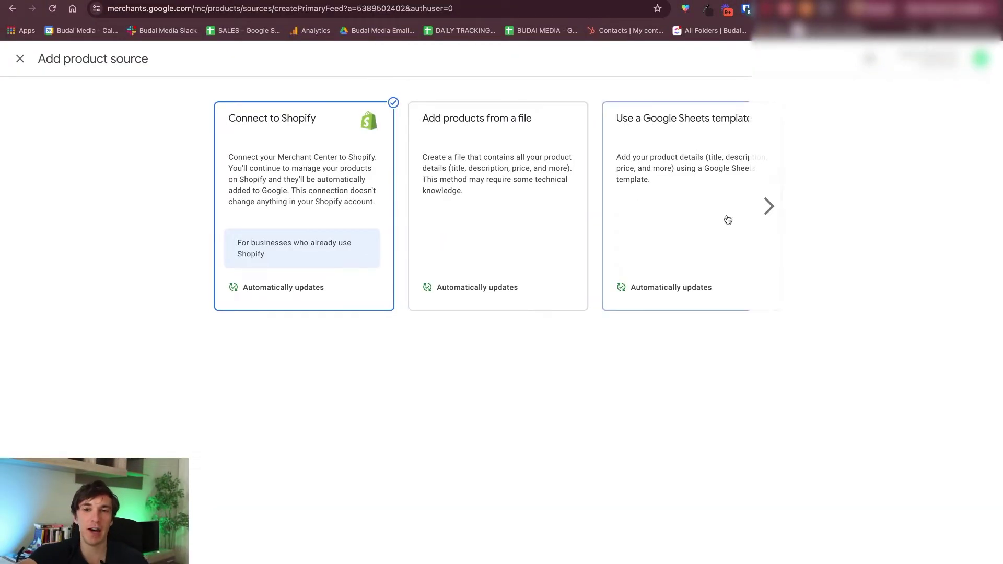
left_click(768, 206)
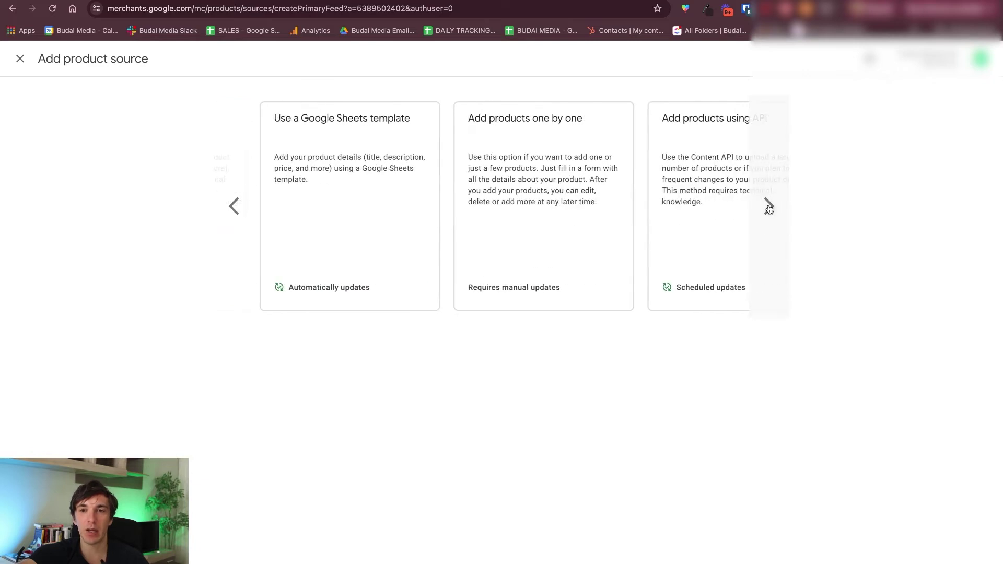
left_click(769, 207)
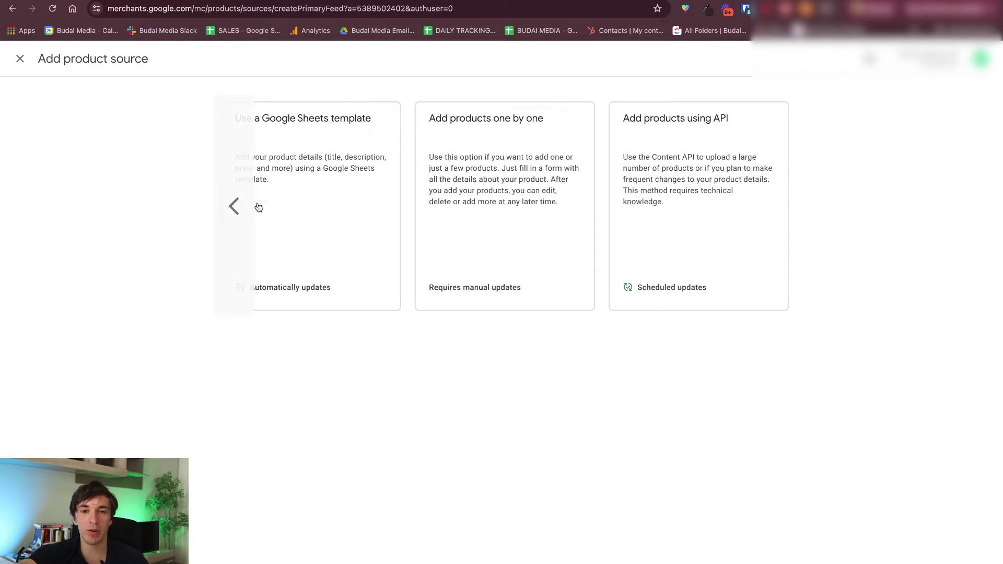
left_click(496, 143)
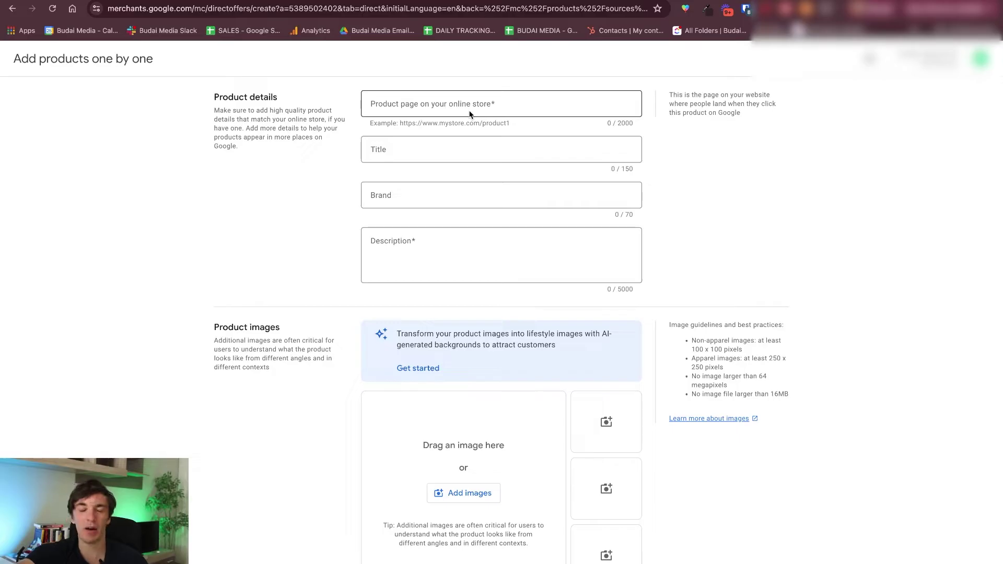
Step through the product link, title, brand, description and ID fields, leaving them empty
left_click(444, 105)
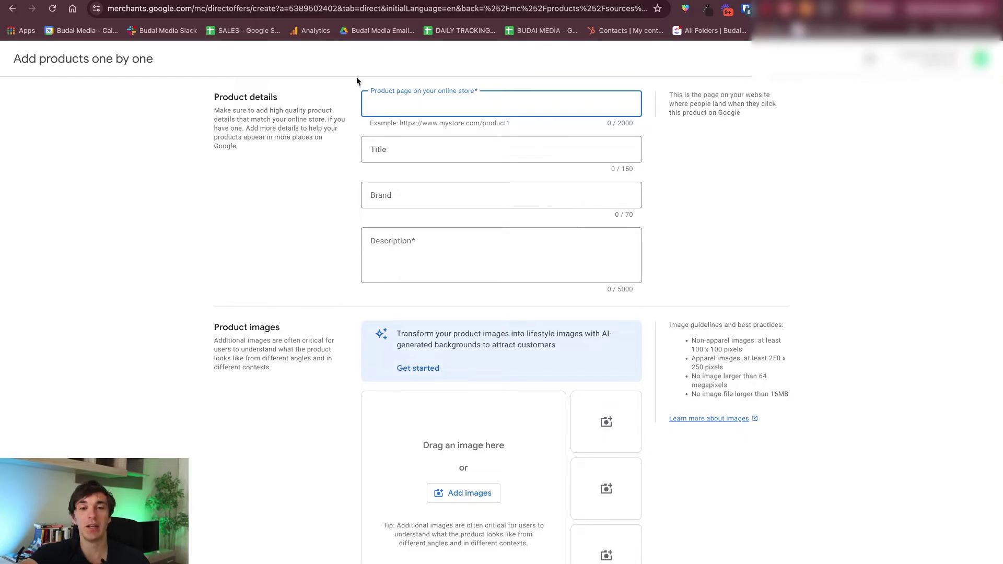
left_click(416, 148)
left_click(412, 195)
left_click(416, 253)
scroll(465, 206, "down", 8)
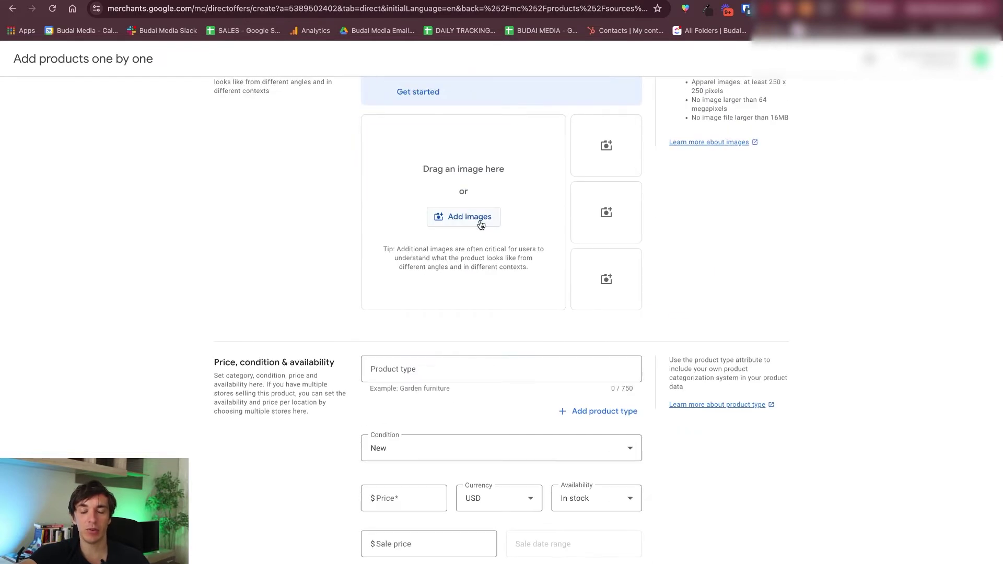
scroll(468, 214, "down", 2)
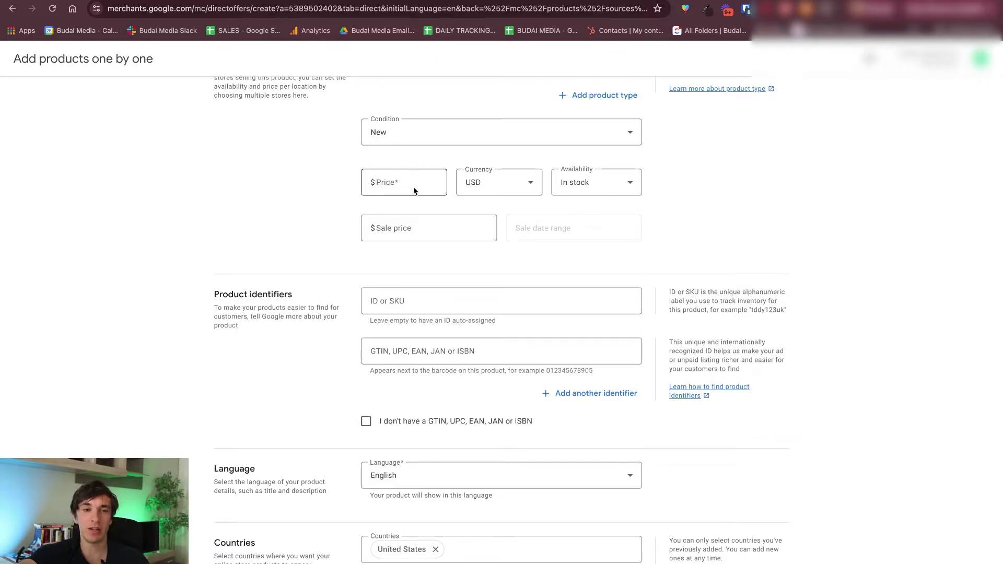
scroll(450, 231, "down", 2)
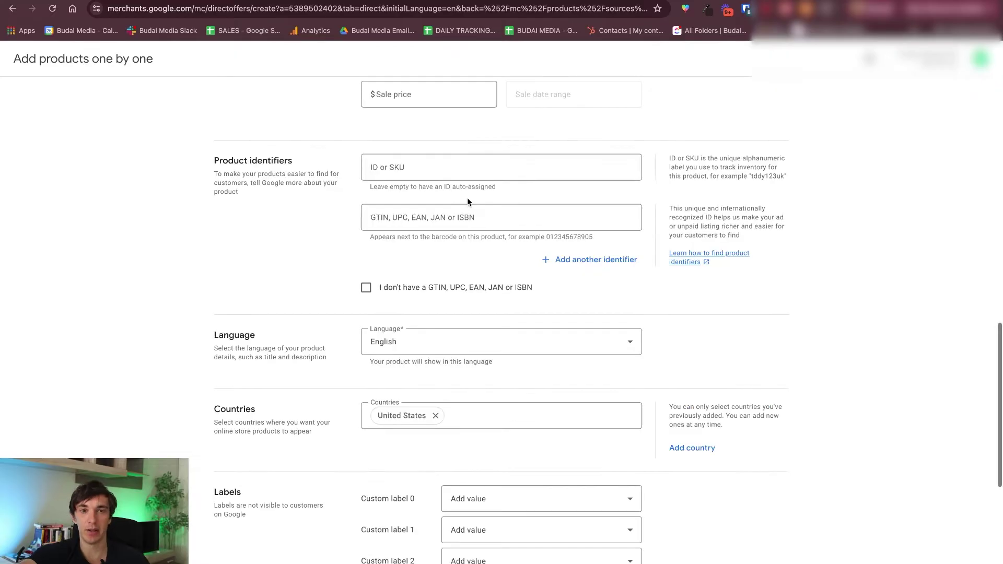
left_click(402, 166)
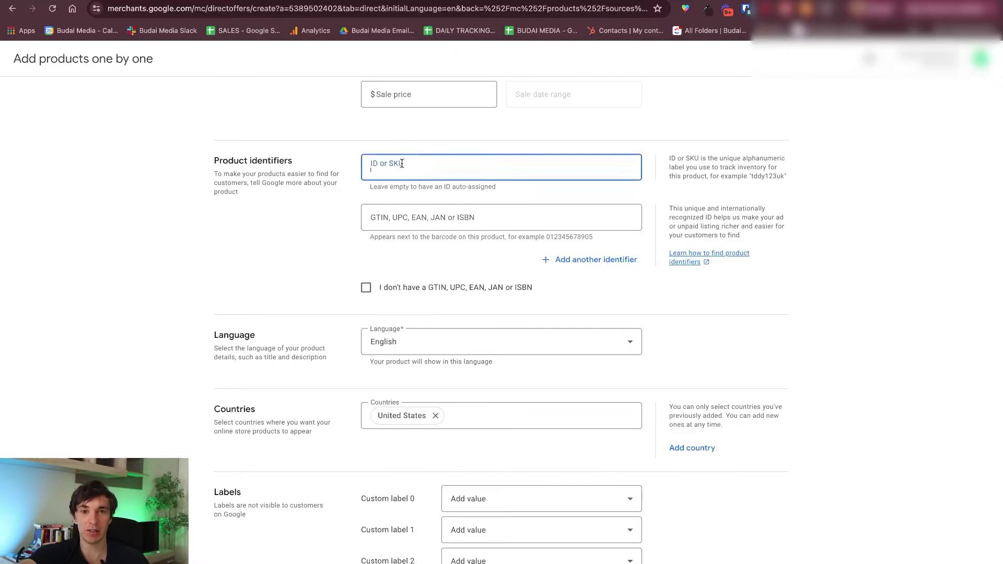
scroll(401, 163, "down", 4)
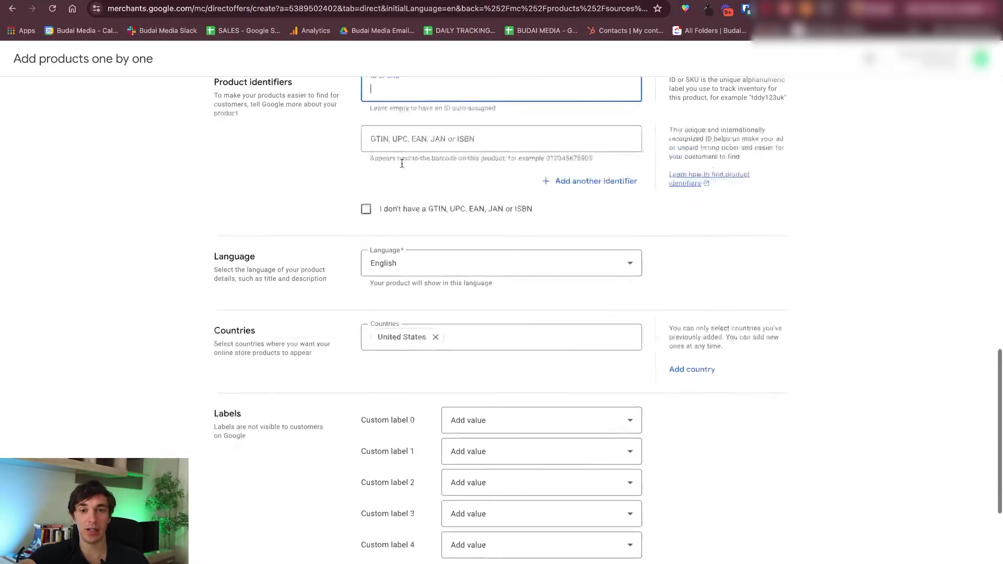
scroll(402, 165, "up", 4)
scroll(402, 166, "up", 1)
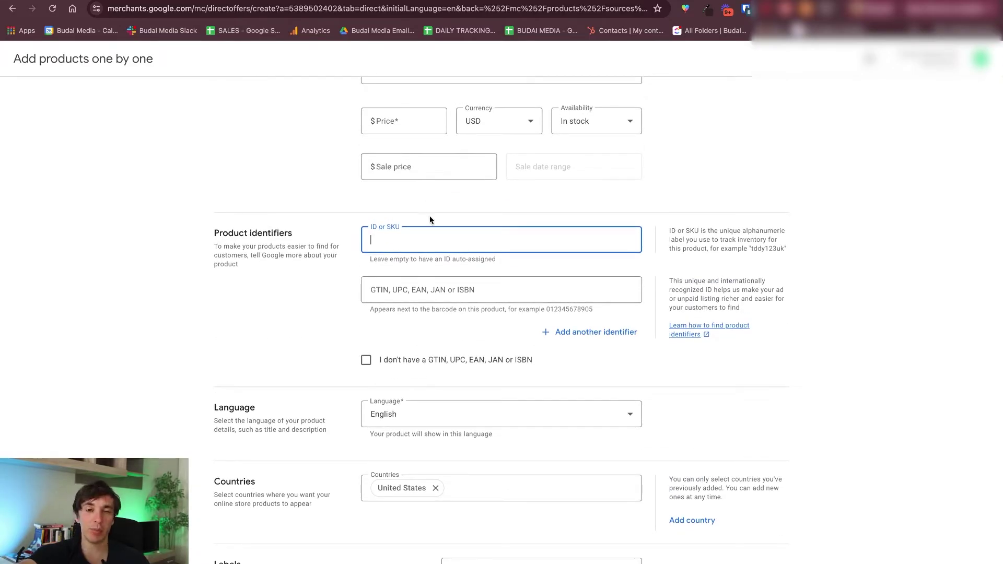
scroll(428, 272, "down", 4)
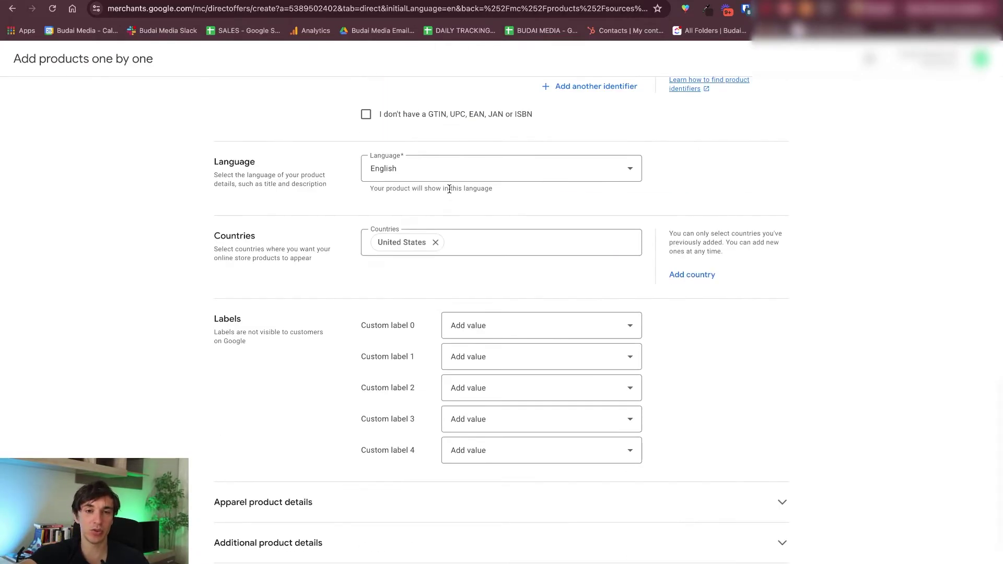
scroll(447, 188, "down", 1)
scroll(496, 282, "up", 3)
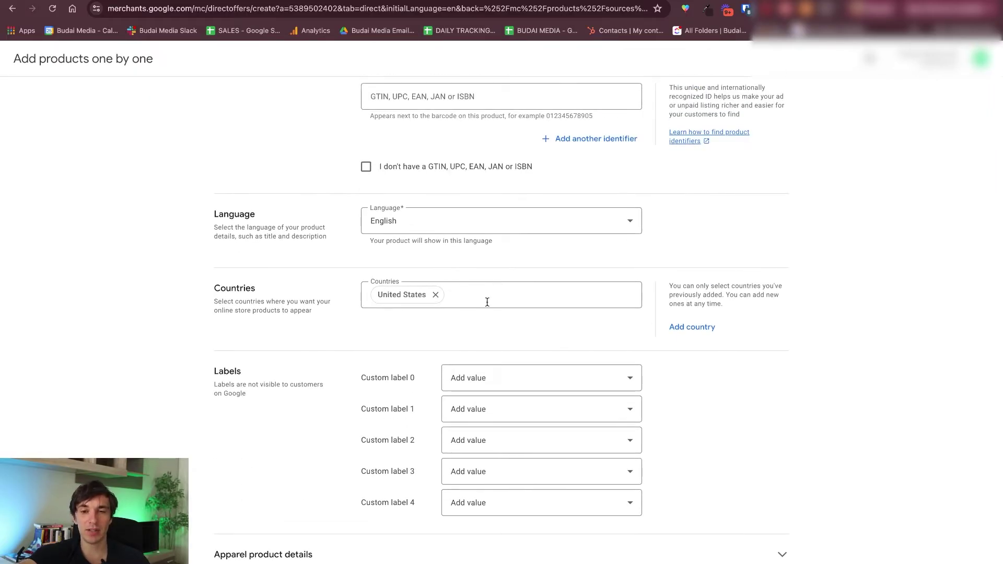
scroll(491, 366, "down", 3)
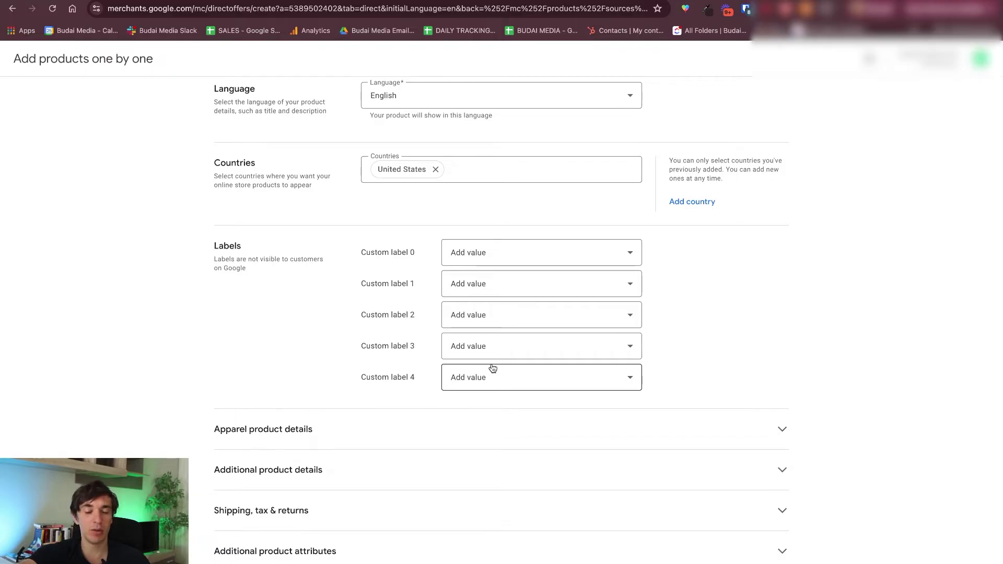
Expand the apparel, additional details, shipping-tax-returns and attributes sections, then return to product sources
left_click(523, 260)
left_click(698, 259)
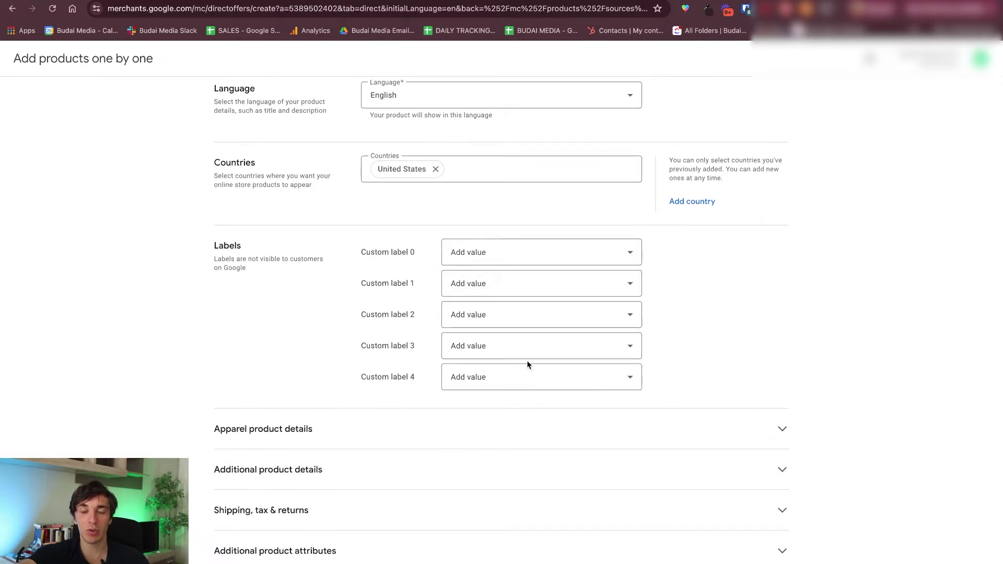
left_click(706, 442)
scroll(684, 395, "down", 8)
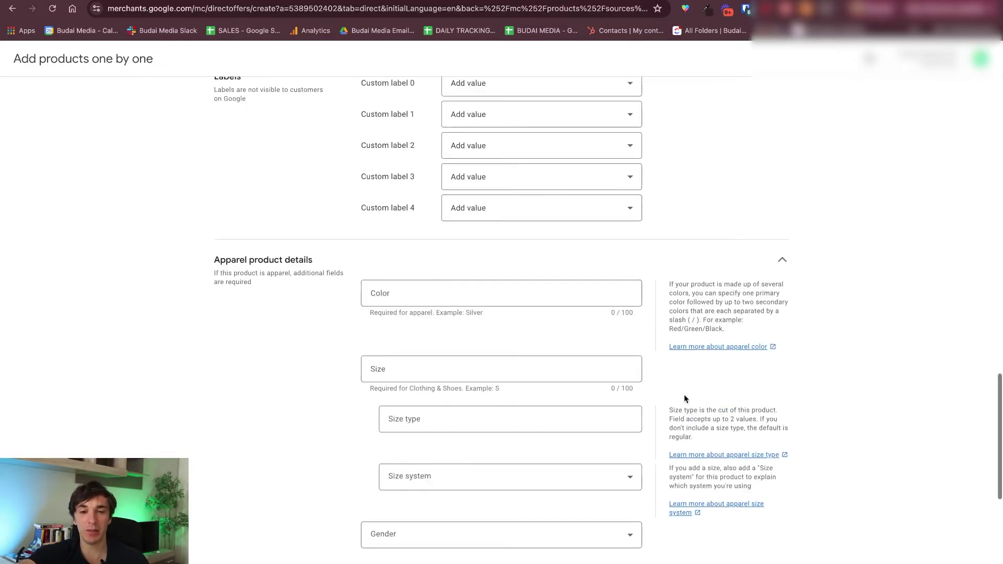
left_click(568, 475)
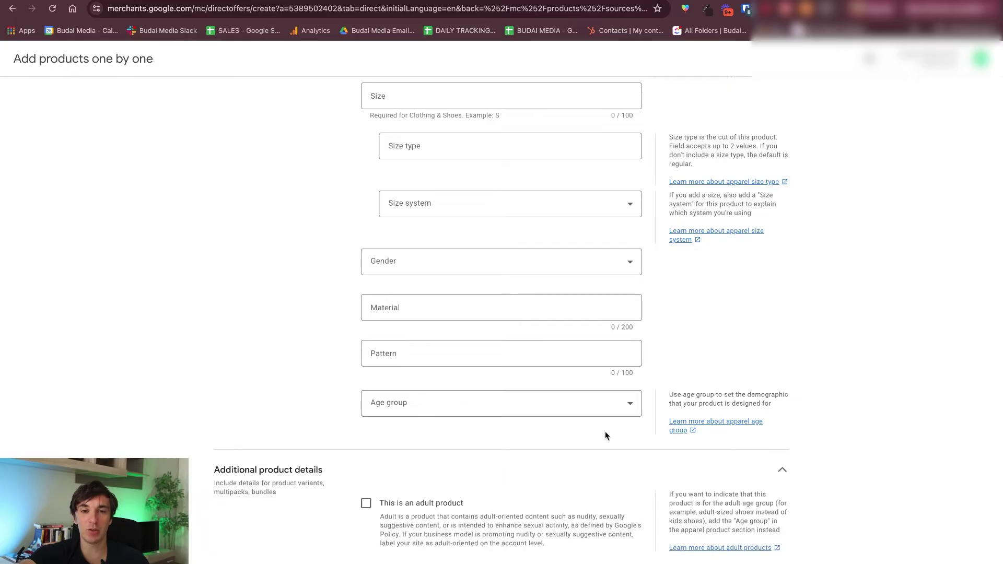
scroll(605, 432, "down", 10)
scroll(605, 436, "down", 2)
left_click(538, 509)
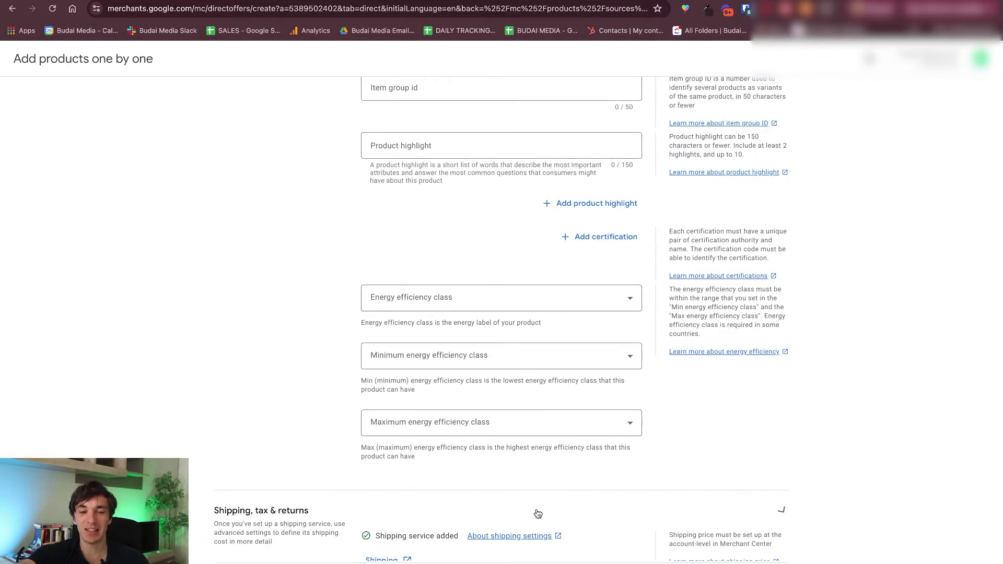
scroll(557, 427, "down", 8)
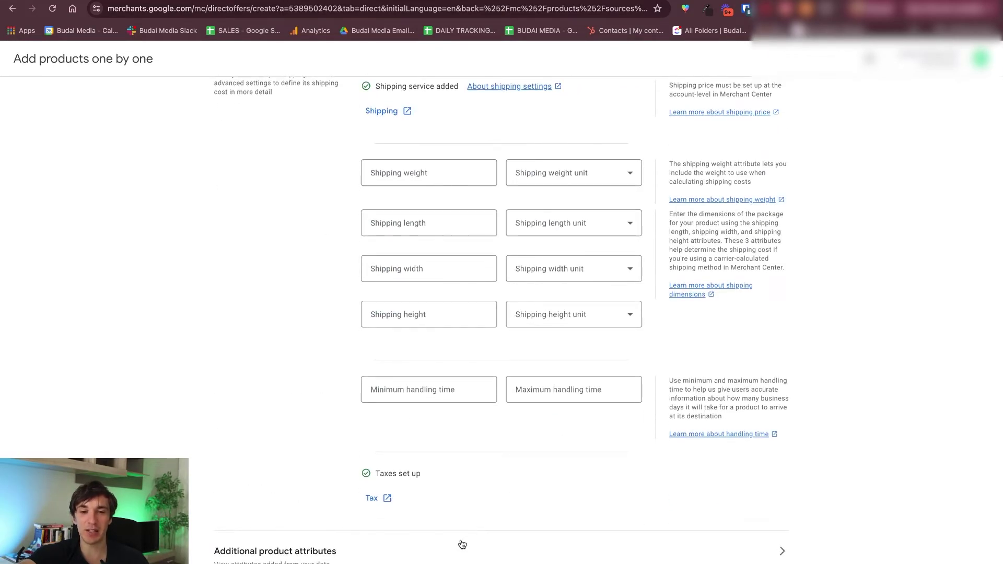
left_click(461, 542)
scroll(487, 489, "down", 2)
scroll(487, 489, "up", 20)
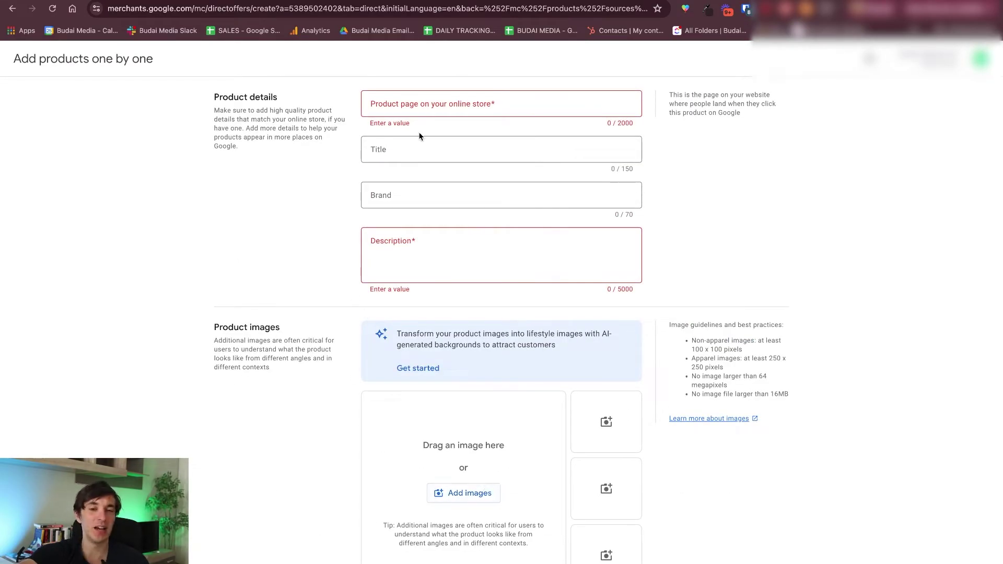
scroll(622, 422, "down", 20)
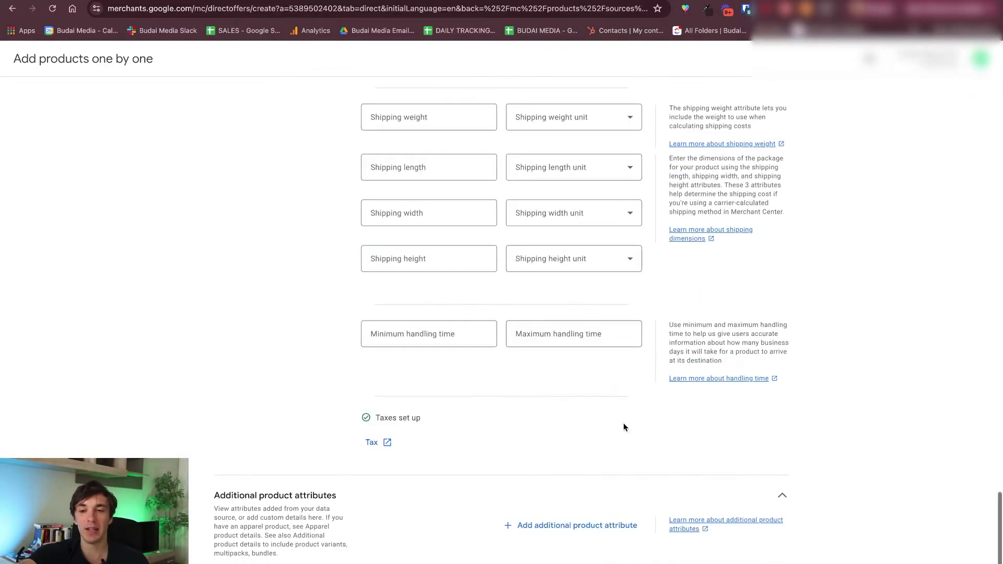
key("super+bracketleft")
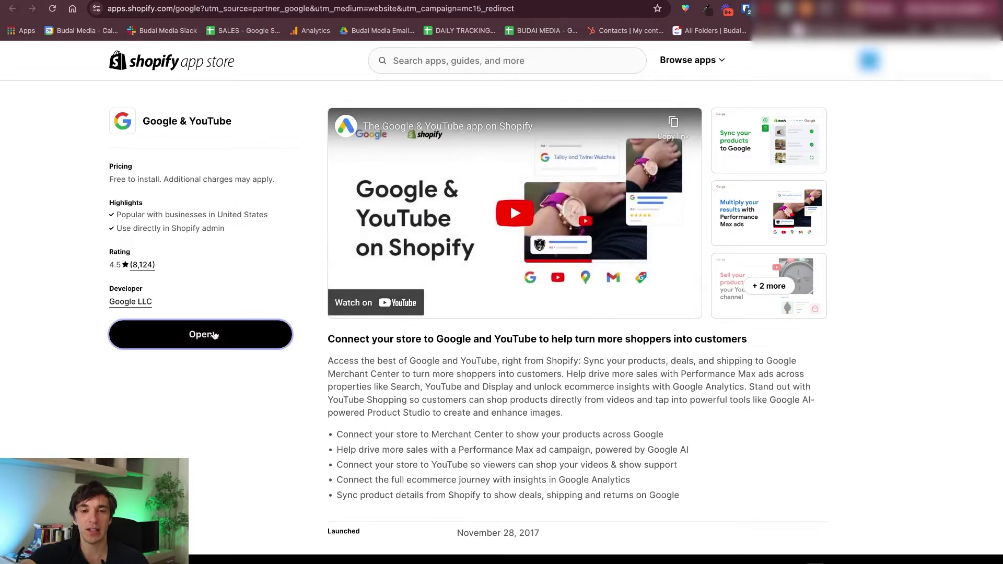
Open Google & YouTube, confirm 0 products available under Product Status, and open Bulk Edit Products
left_click(215, 335)
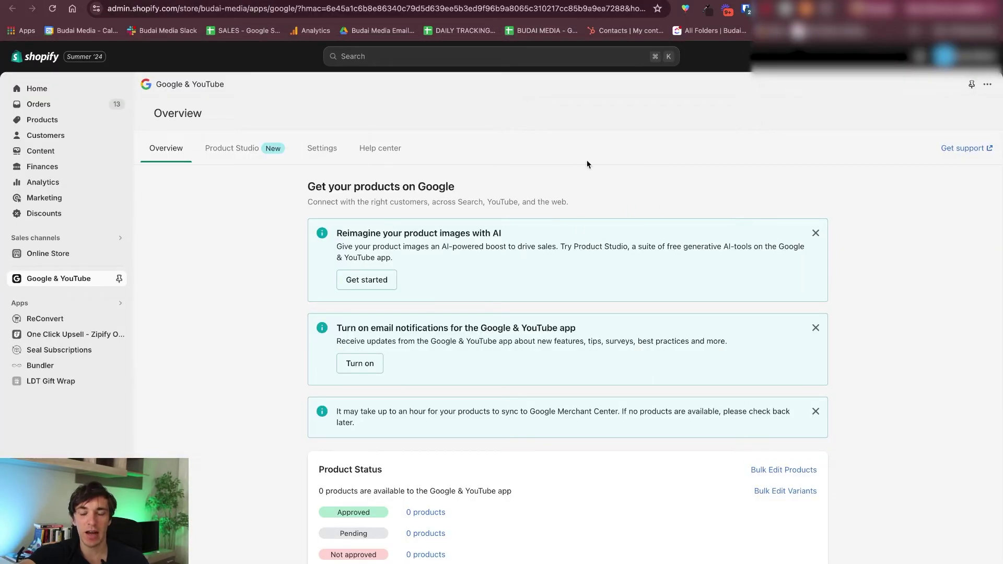
scroll(587, 160, "down", 15)
scroll(588, 160, "up", 15)
scroll(501, 311, "down", 3)
scroll(588, 250, "up", 3)
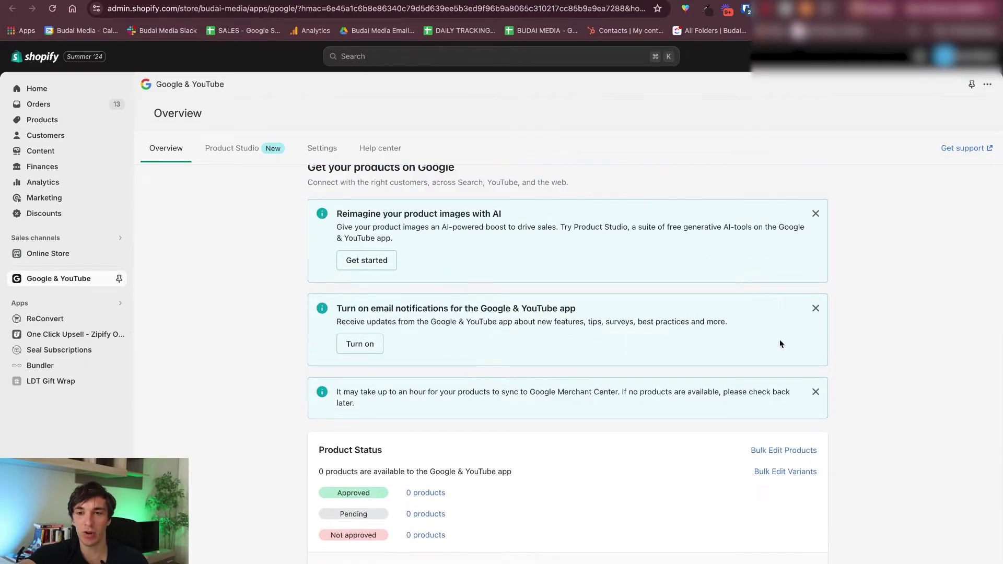
scroll(779, 342, "down", 2)
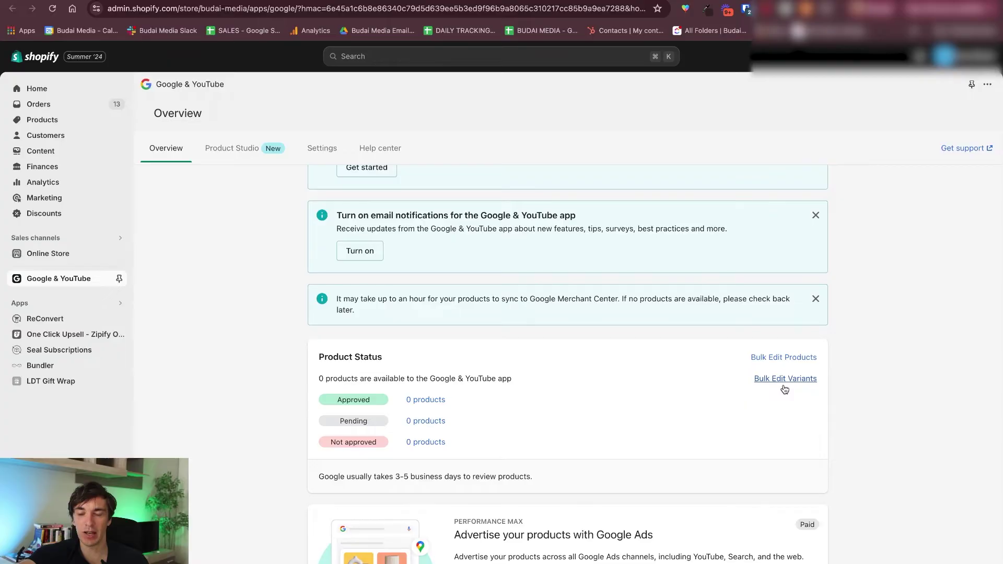
left_click(777, 360)
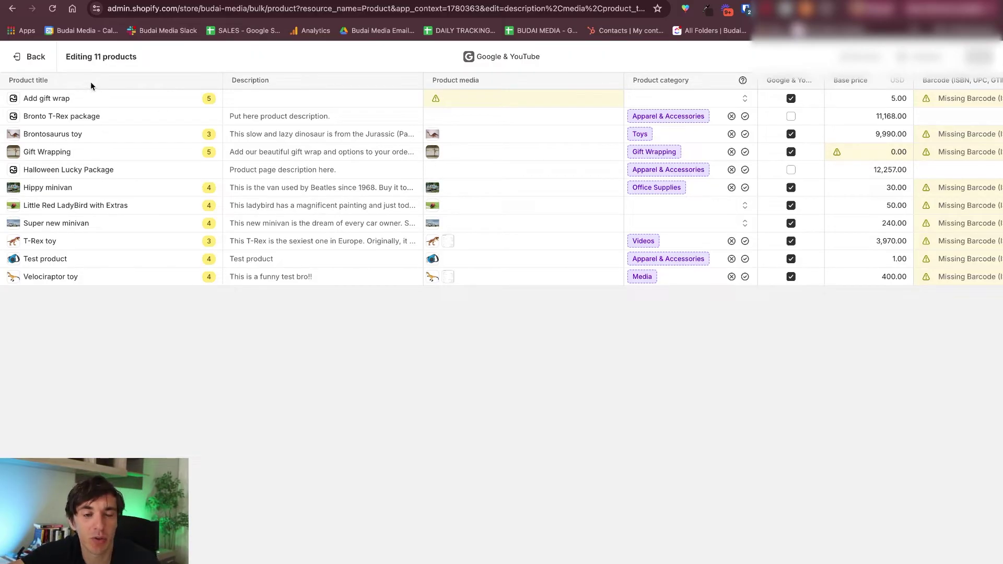
Uncheck Google & YouTube for T-Rex toy, save, and scroll through the remaining columns
scroll(328, 134, "right", 5)
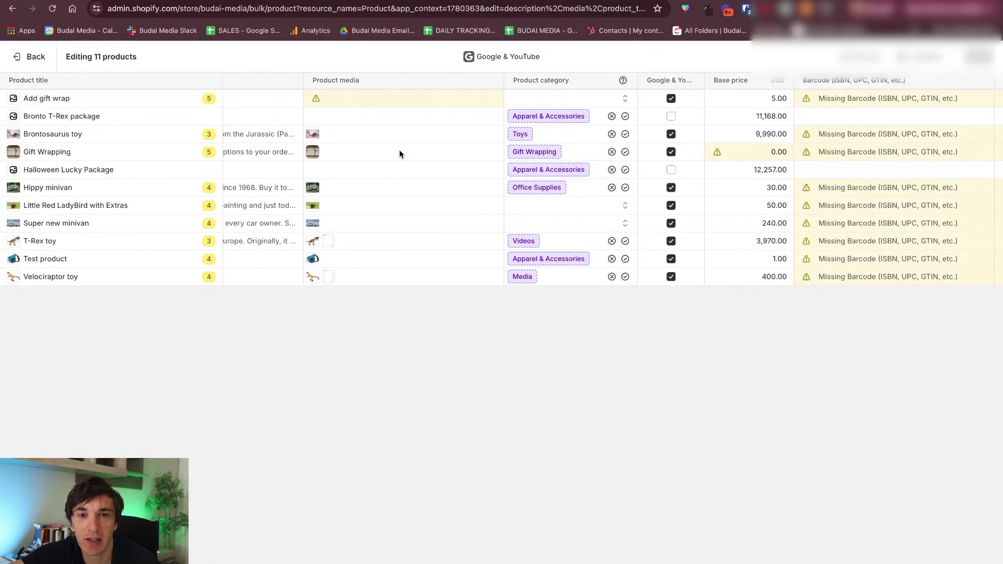
scroll(403, 146, "right", 8)
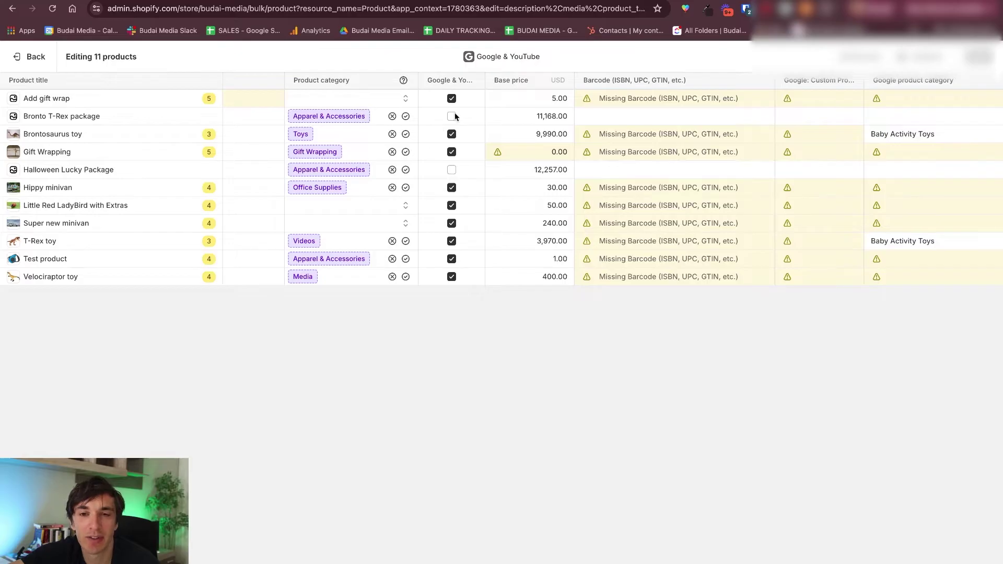
scroll(450, 121, "right", 4)
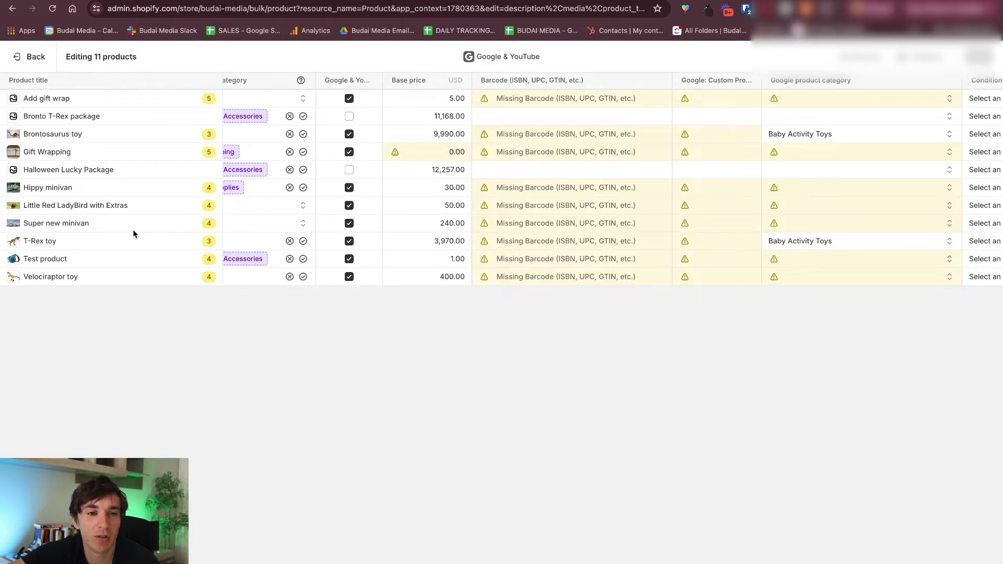
left_click(349, 241)
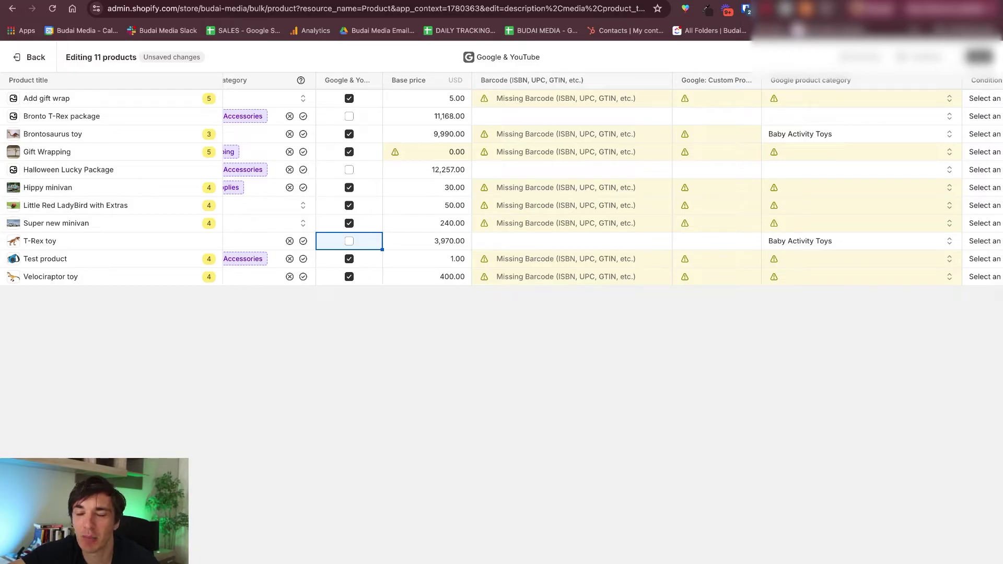
left_click(979, 57)
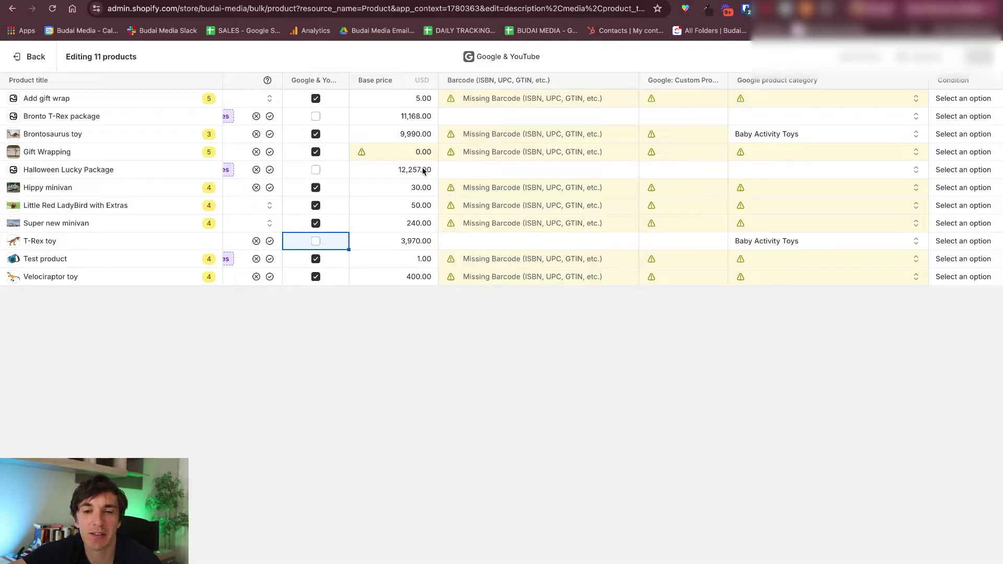
scroll(423, 170, "right", 3)
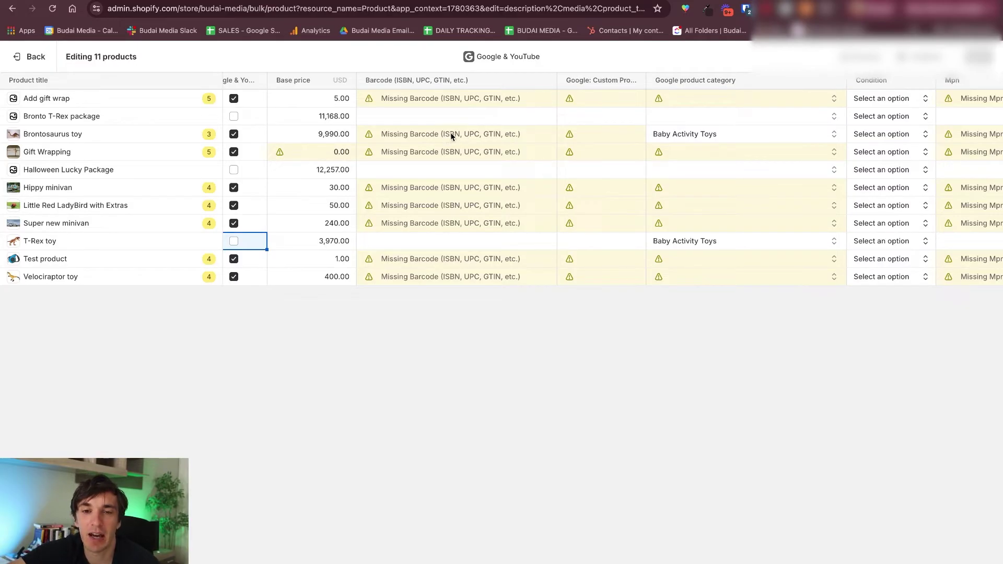
scroll(519, 149, "right", 15)
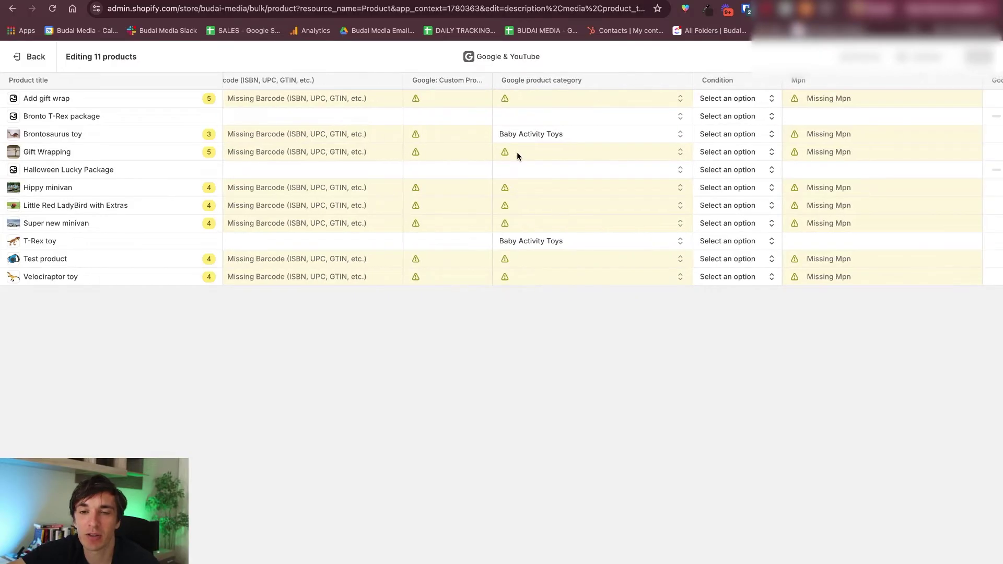
scroll(586, 153, "right", 10)
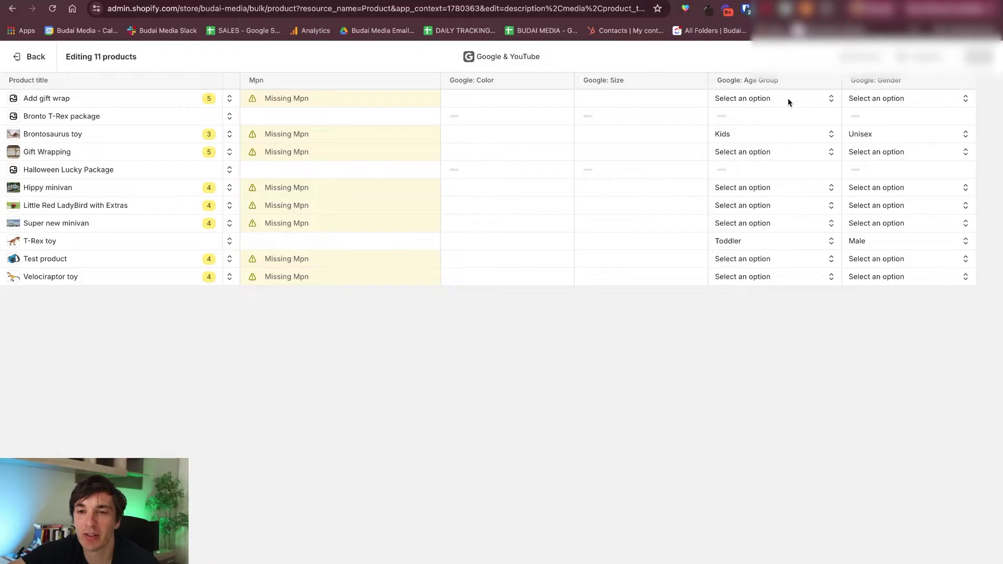
Set the Google age group to Kids for T-Rex toy, Super new minivan and Little Red LadyBird
left_click(788, 98)
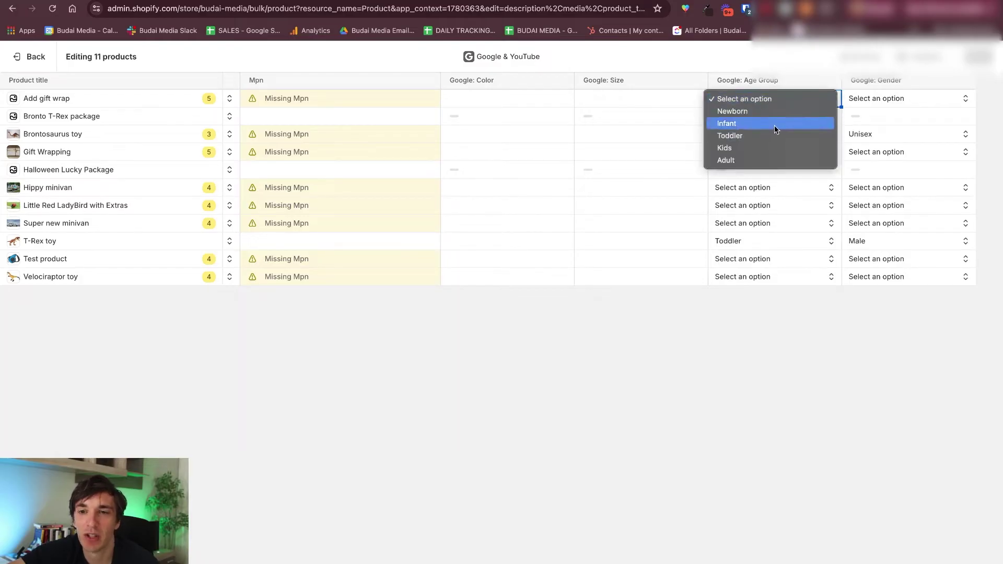
left_click(717, 308)
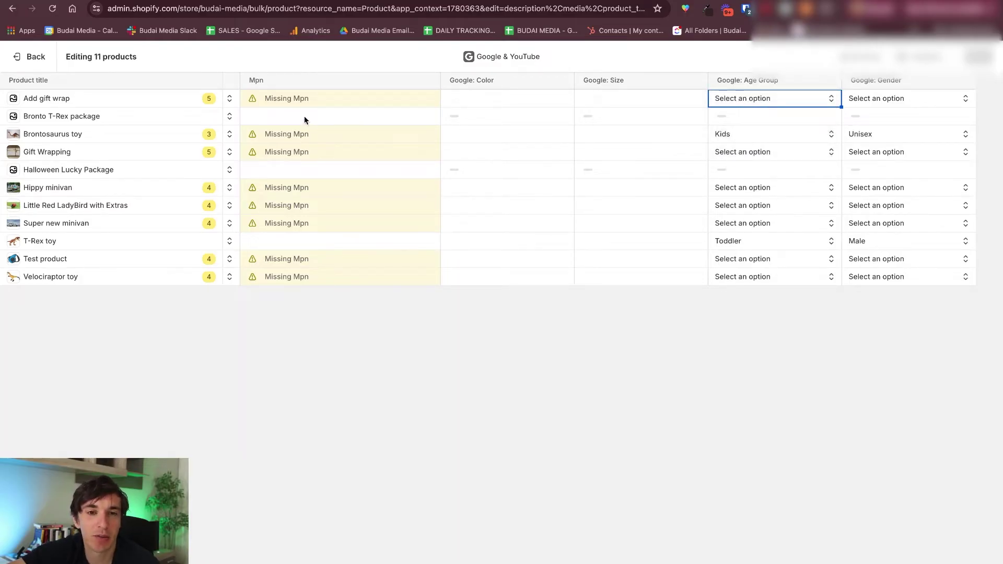
left_click(766, 135)
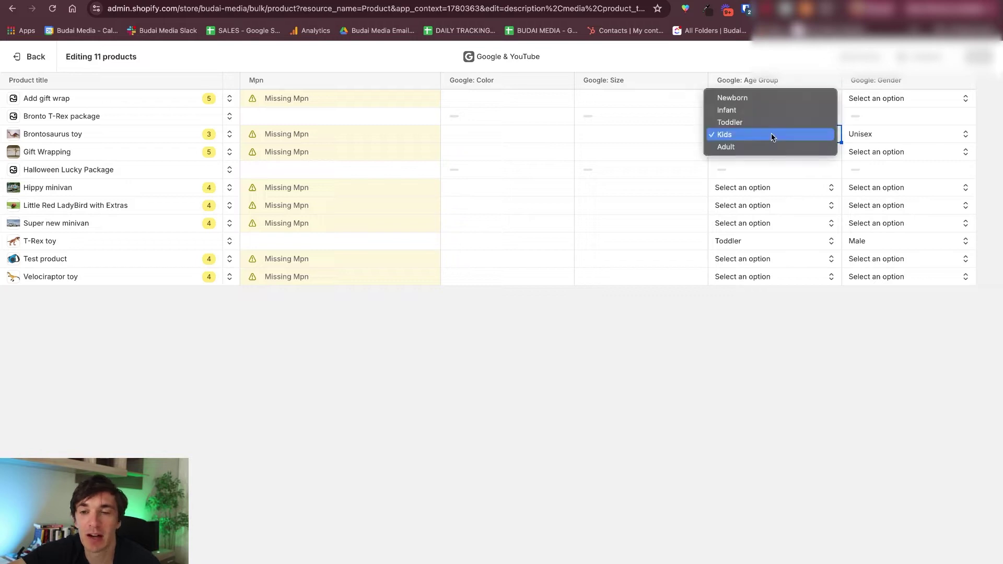
left_click(743, 135)
left_click(744, 239)
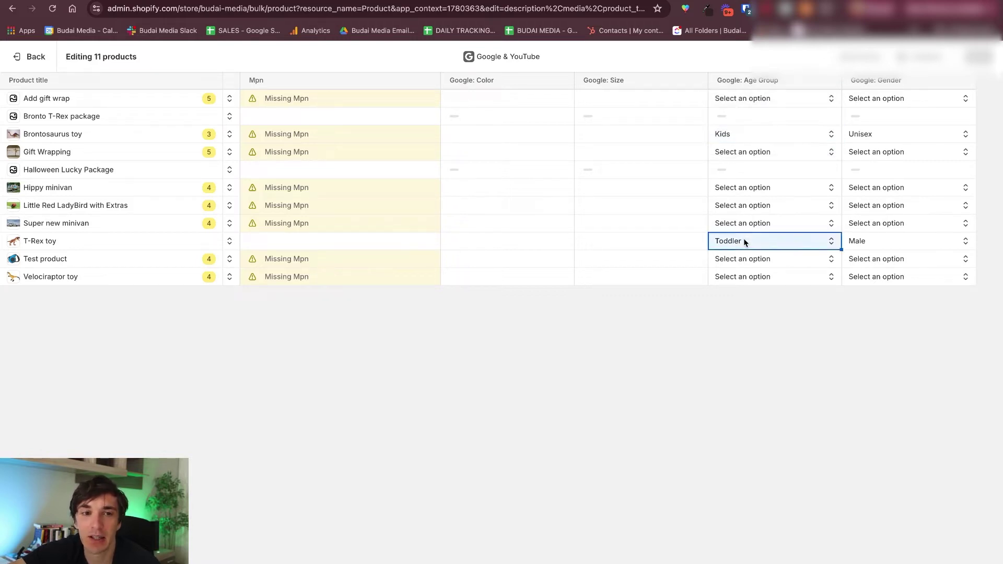
left_click(750, 254)
left_click(761, 224)
left_click(767, 211)
left_click(763, 207)
left_click(752, 253)
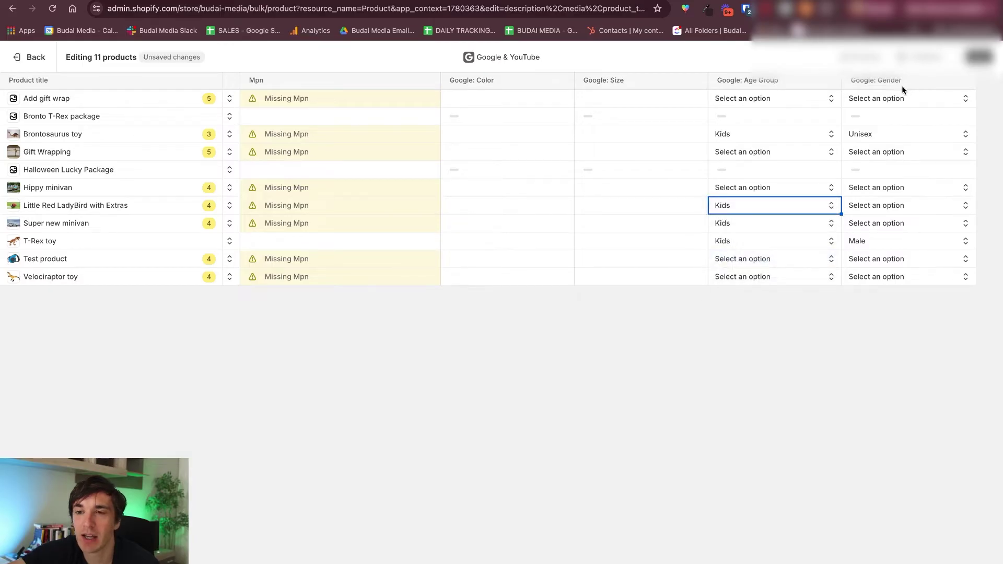
Set gender to Unisex for Little Red LadyBird, Super new minivan and T-Rex toy, and save
left_click(883, 134)
left_click(882, 134)
left_click(881, 134)
left_click(876, 154)
left_click(873, 211)
left_click(873, 239)
left_click(874, 225)
left_click(873, 257)
left_click(867, 247)
left_click(867, 246)
left_click(867, 267)
left_click(979, 56)
left_click(407, 62)
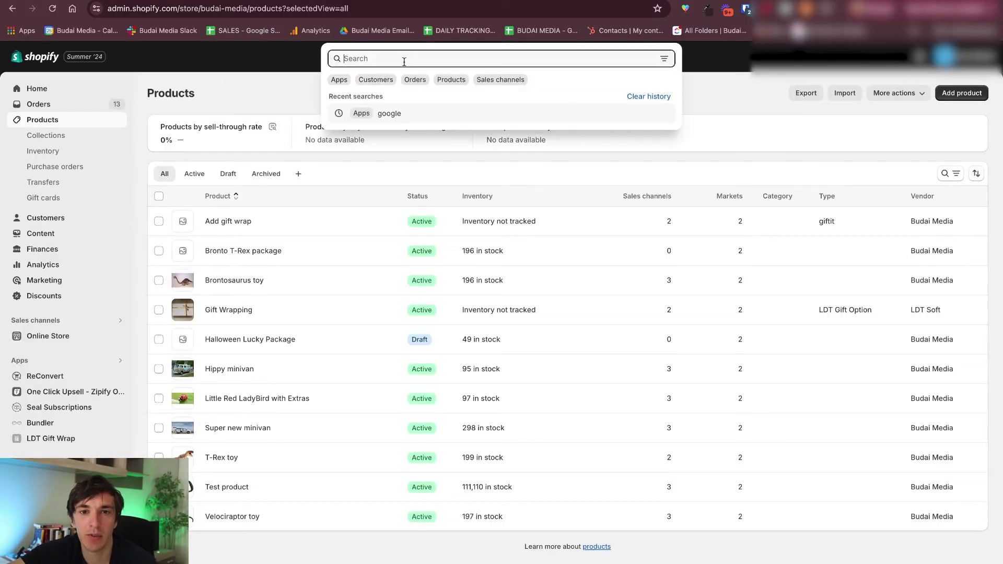
Reopen Google & YouTube via admin search, then enter 'merchants' to reach Merchant Center Next Products
left_click(387, 113)
left_click(397, 82)
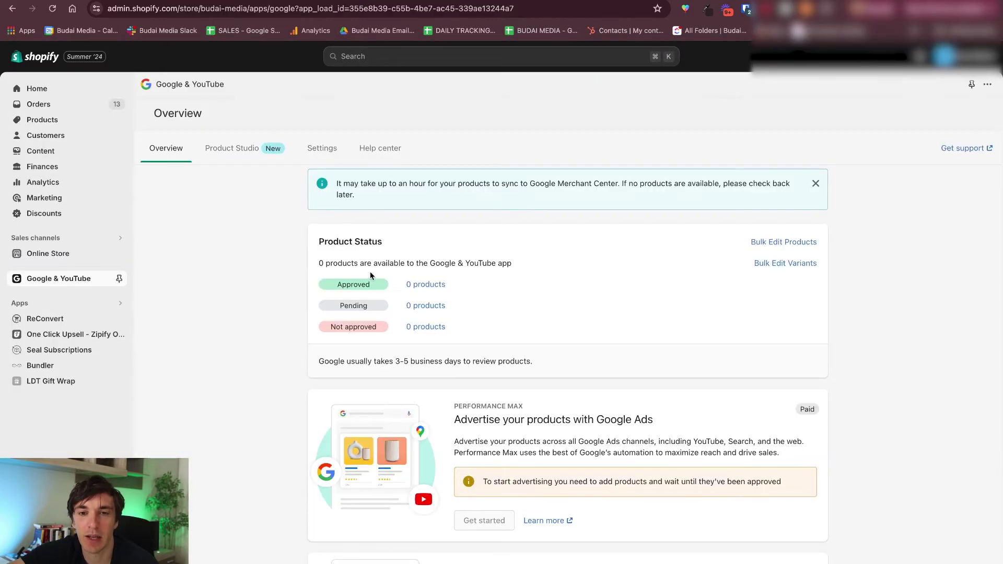
left_click(496, 9)
type("merchants")
key("Return")
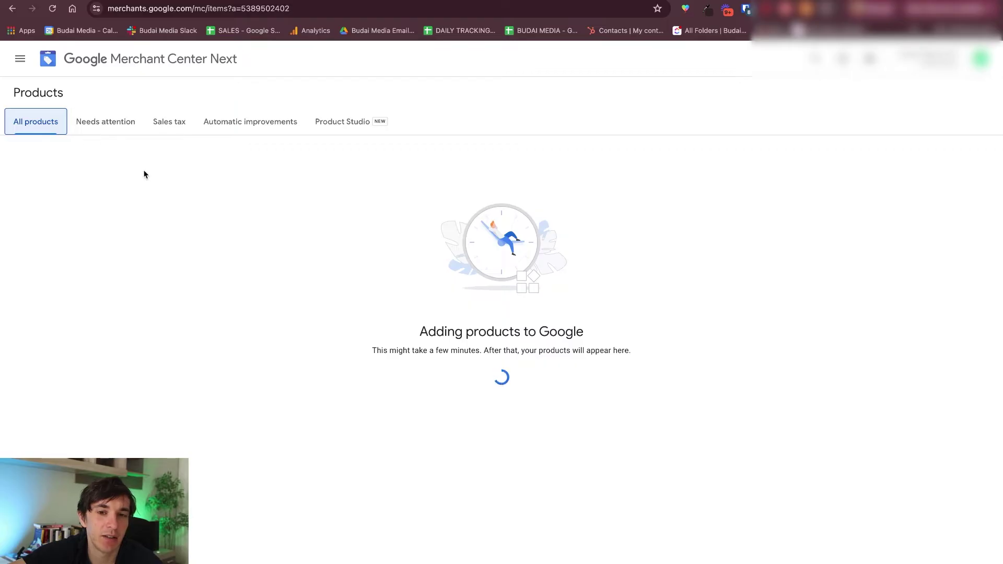
Look over the 8 synced products and a row's Visibility options, then open Needs attention
left_click_drag(438, 332, 575, 335)
left_click_drag(436, 350, 589, 351)
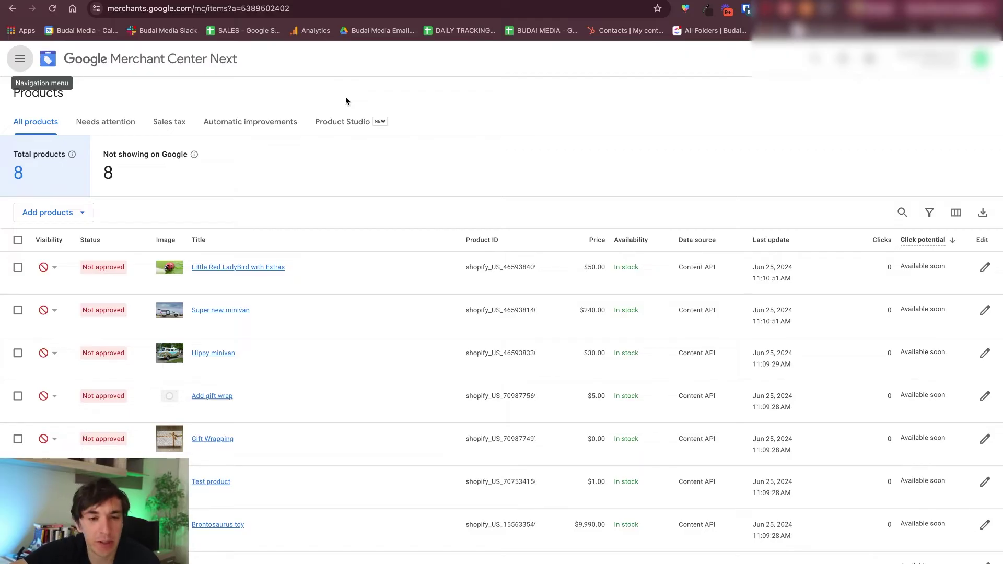
scroll(381, 283, "down", 2)
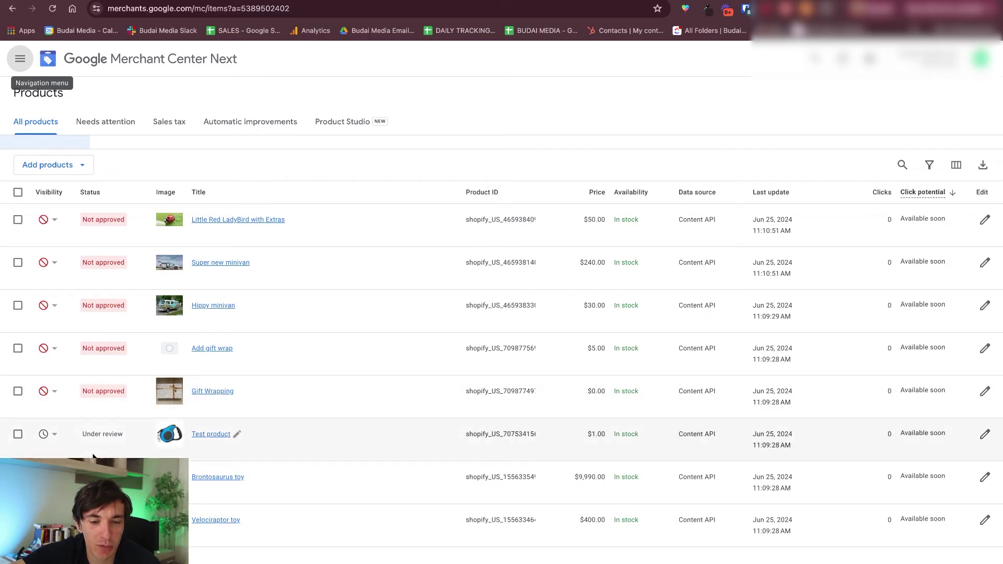
scroll(157, 366, "up", 2)
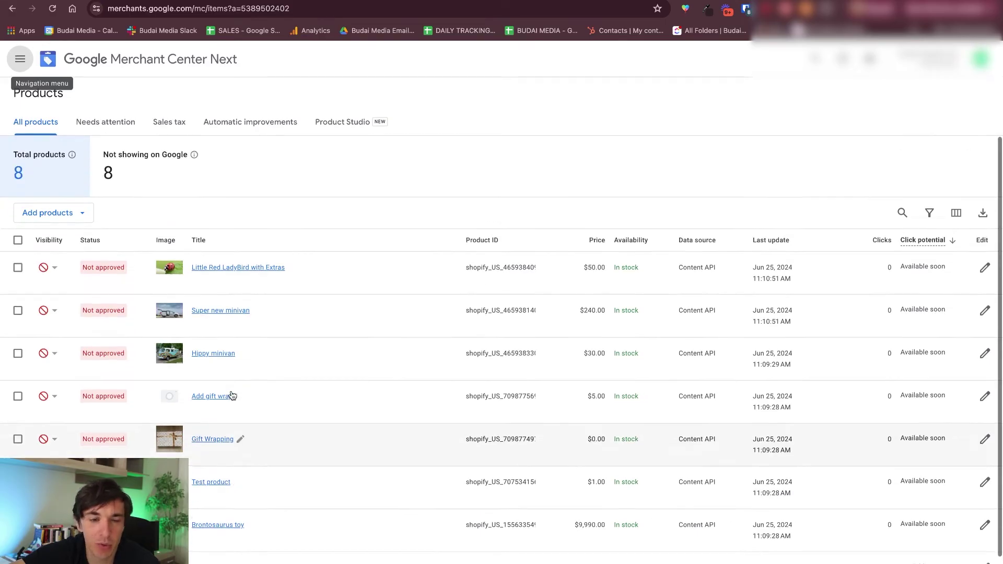
left_click(55, 267)
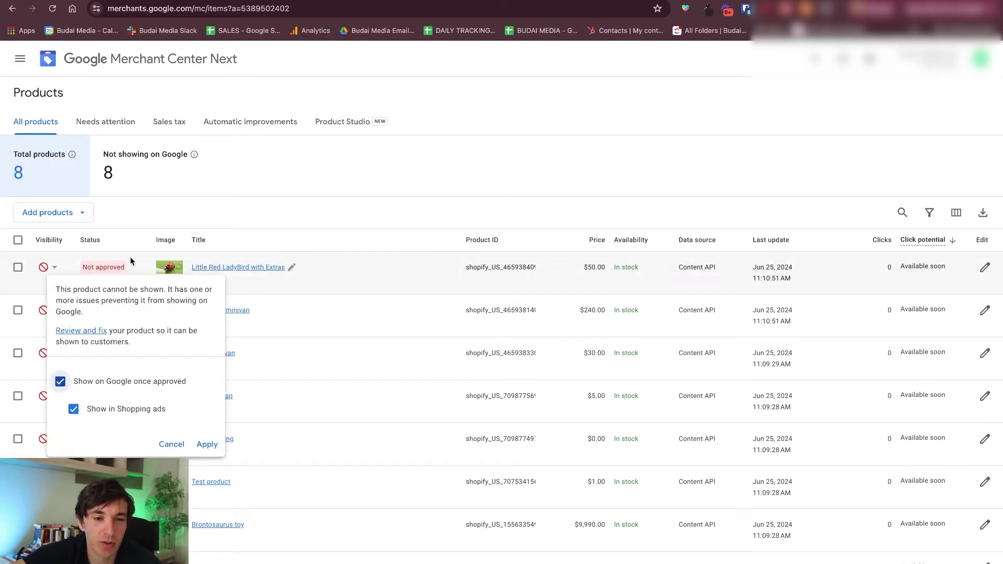
left_click(195, 211)
left_click(105, 121)
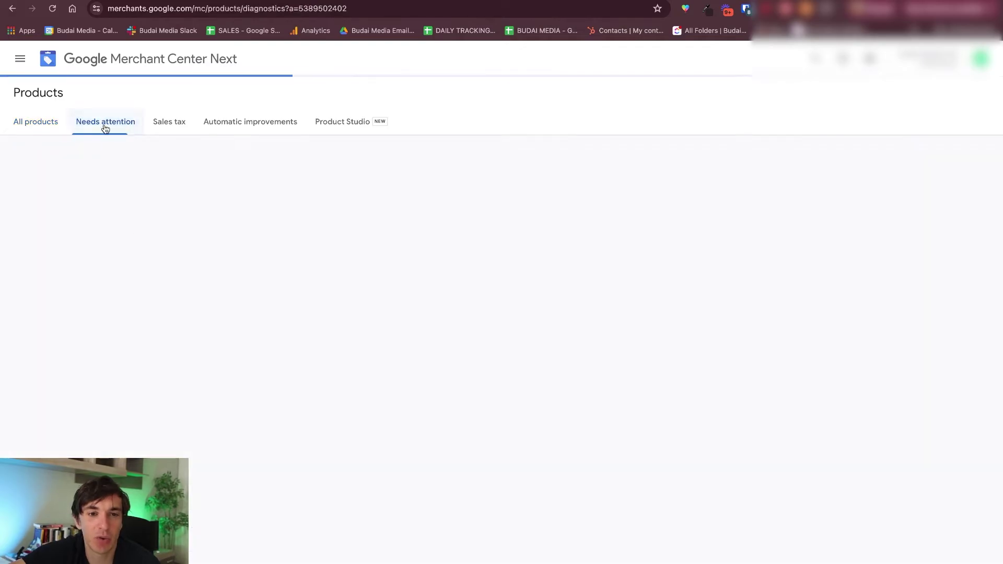
scroll(355, 270, "down", 8)
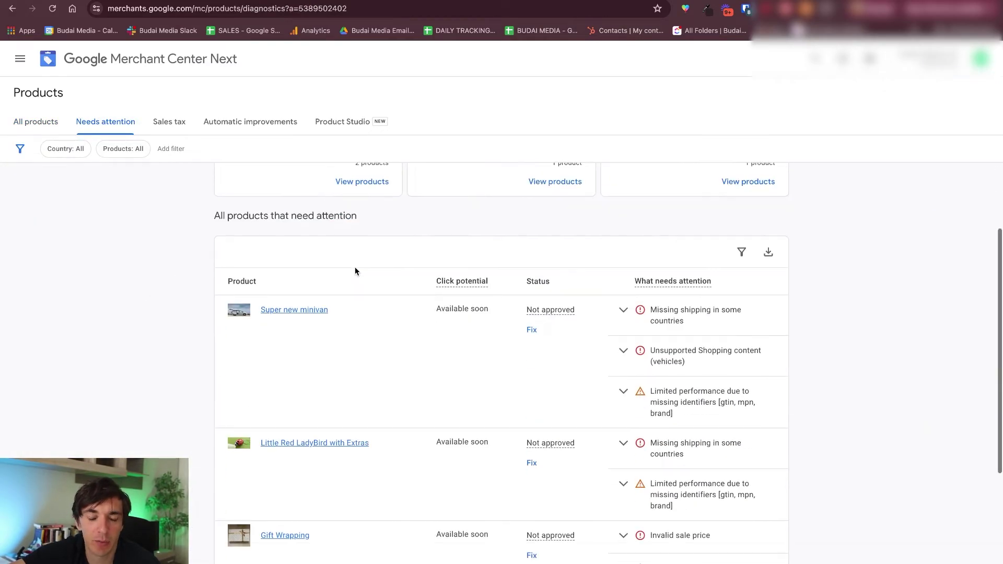
scroll(355, 270, "up", 8)
left_click_drag(273, 225, 369, 226)
left_click(368, 227)
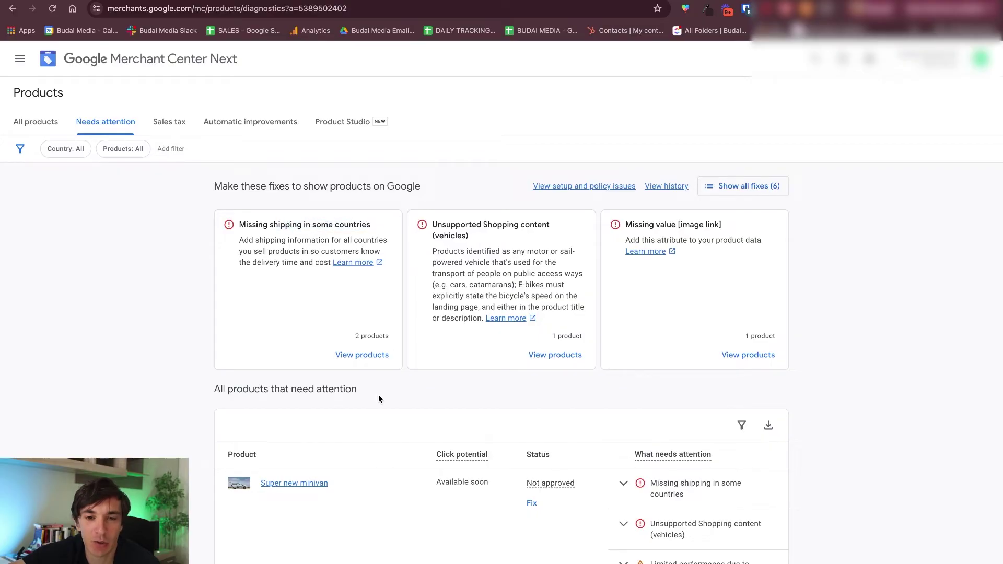
left_click_drag(359, 335, 382, 334)
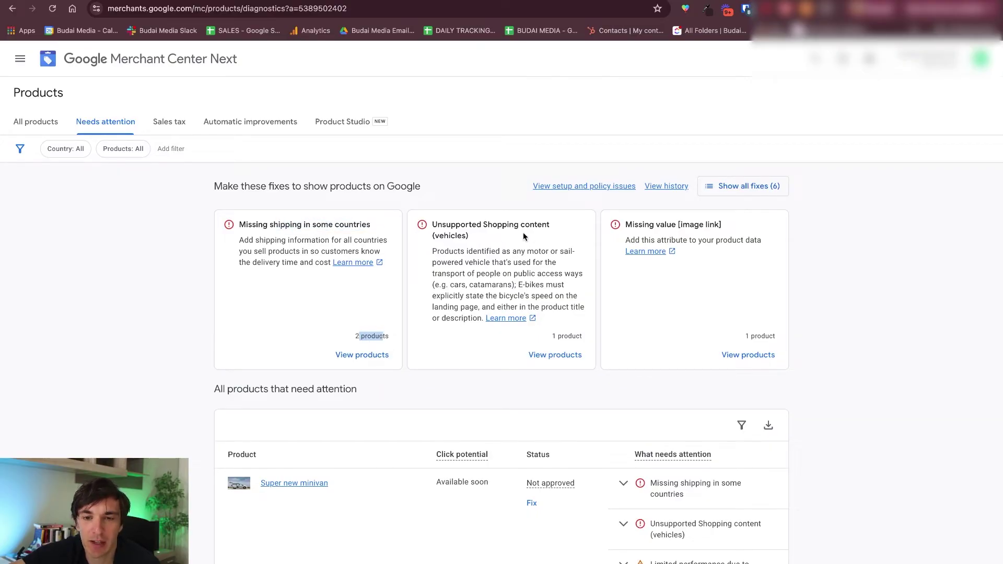
left_click_drag(461, 225, 525, 245)
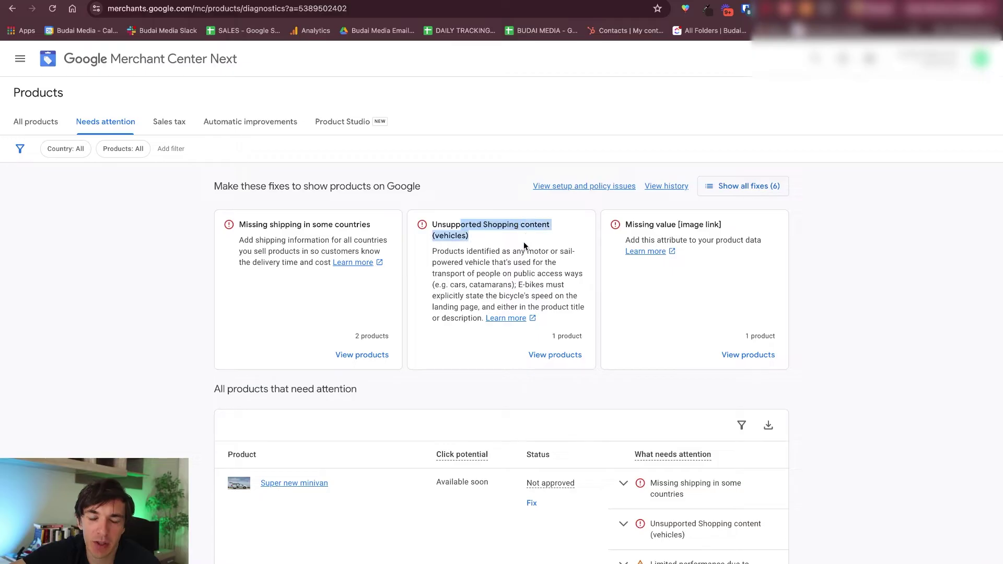
left_click(509, 276)
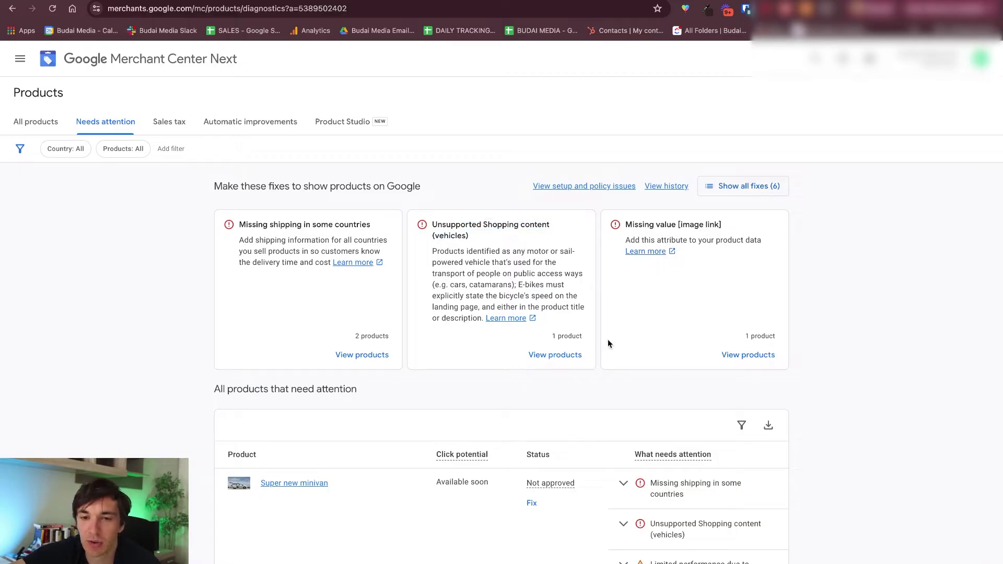
scroll(607, 340, "down", 8)
scroll(378, 380, "up", 8)
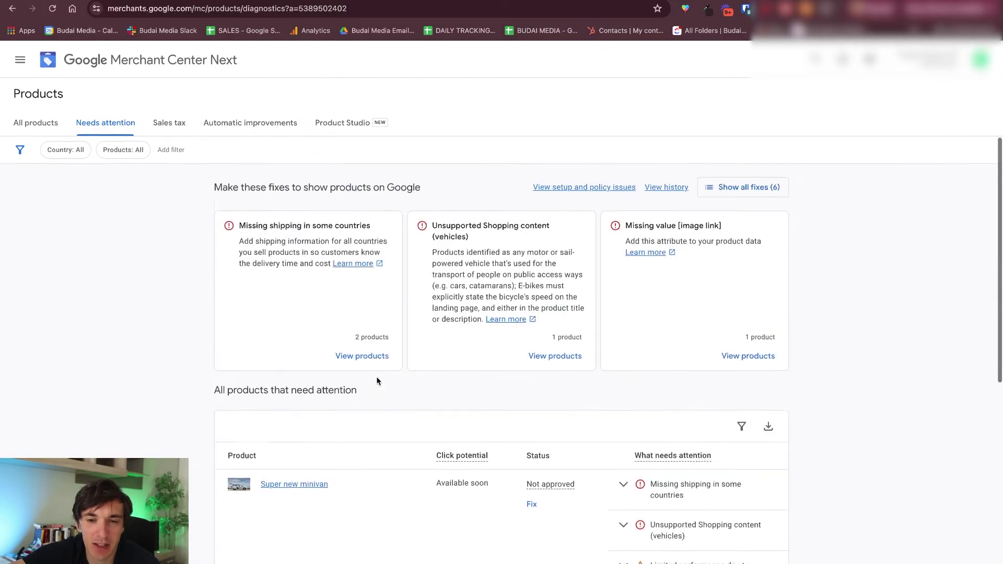
left_click_drag(650, 224, 748, 335)
left_click(710, 237)
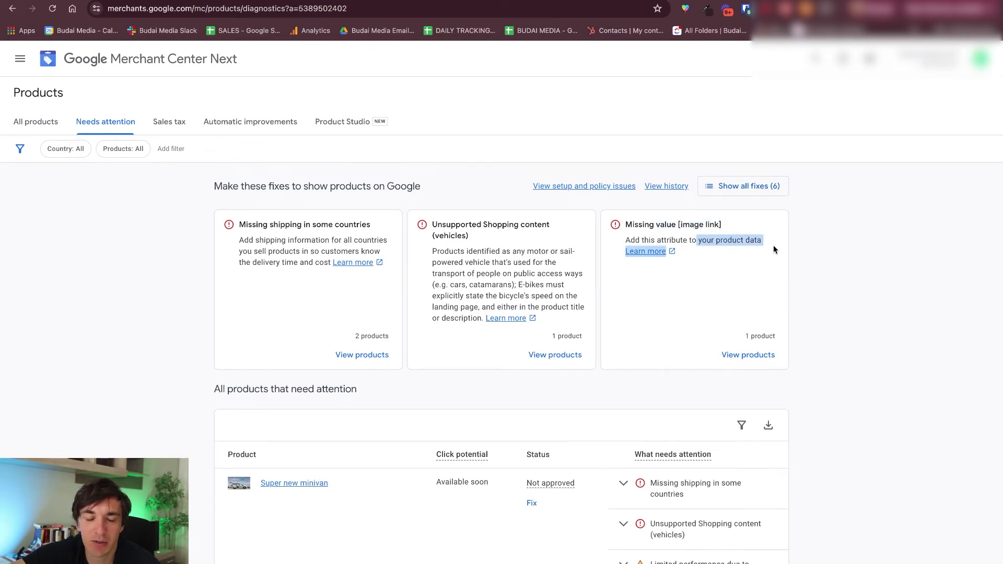
scroll(599, 313, "down", 10)
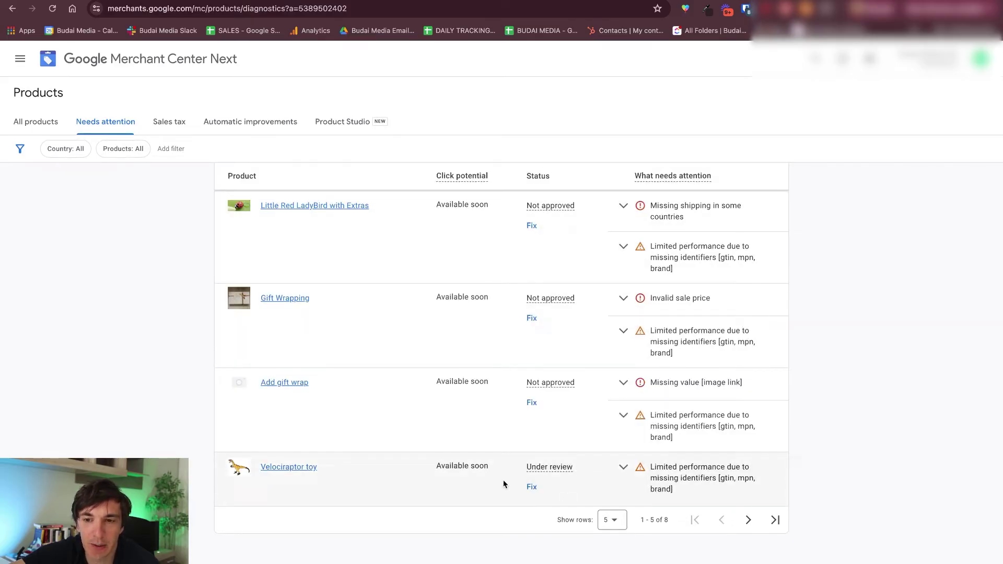
scroll(440, 470, "up", 6)
scroll(440, 470, "down", 4)
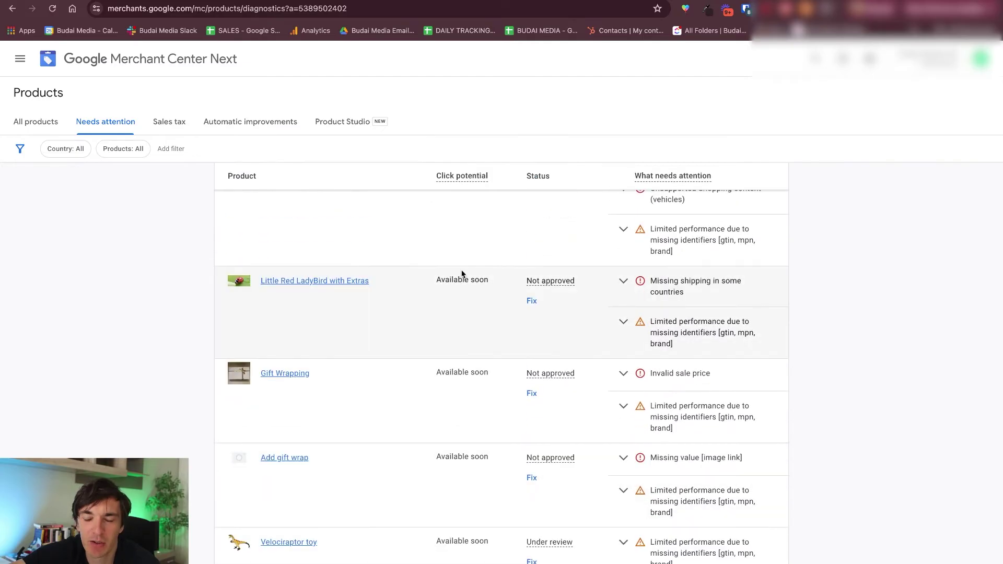
scroll(461, 273, "up", 2)
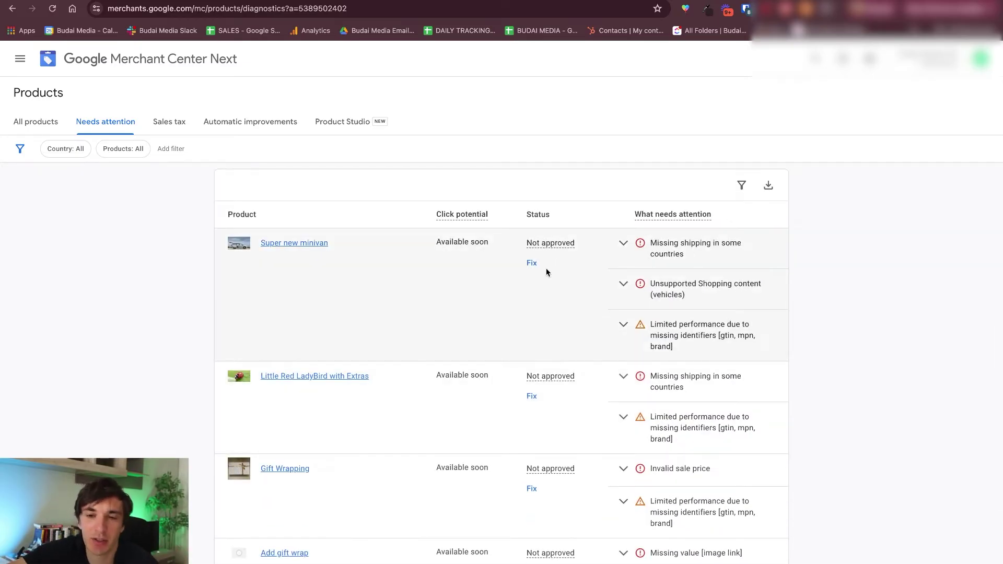
scroll(448, 355, "down", 3)
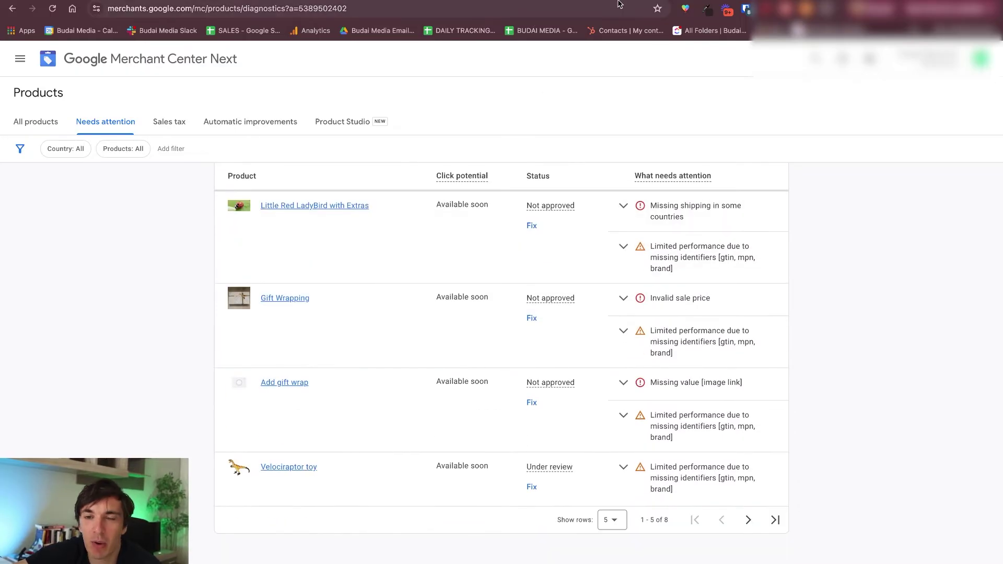
scroll(475, 286, "up", 3)
scroll(475, 286, "up", 1)
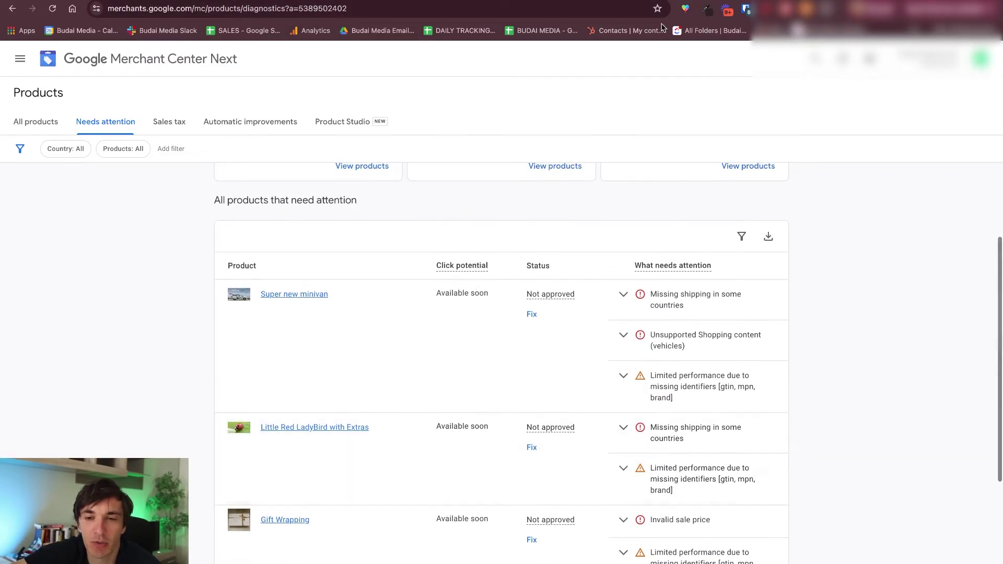
In the bulk editor, include T-Rex toy in Google & YouTube and exclude Gift Wrapping, Add gift wrap and the other products
key("ctrl+Tab")
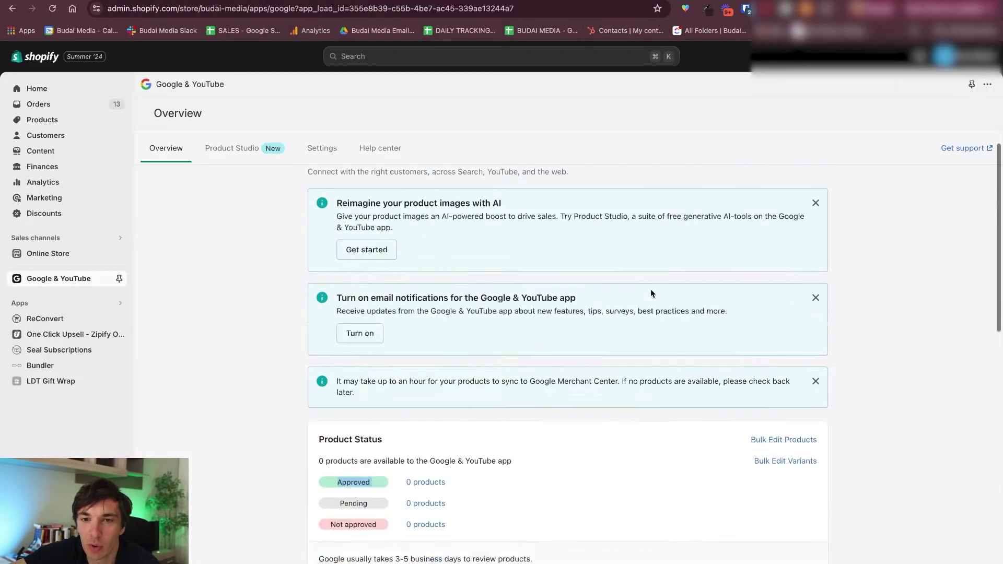
left_click(784, 469)
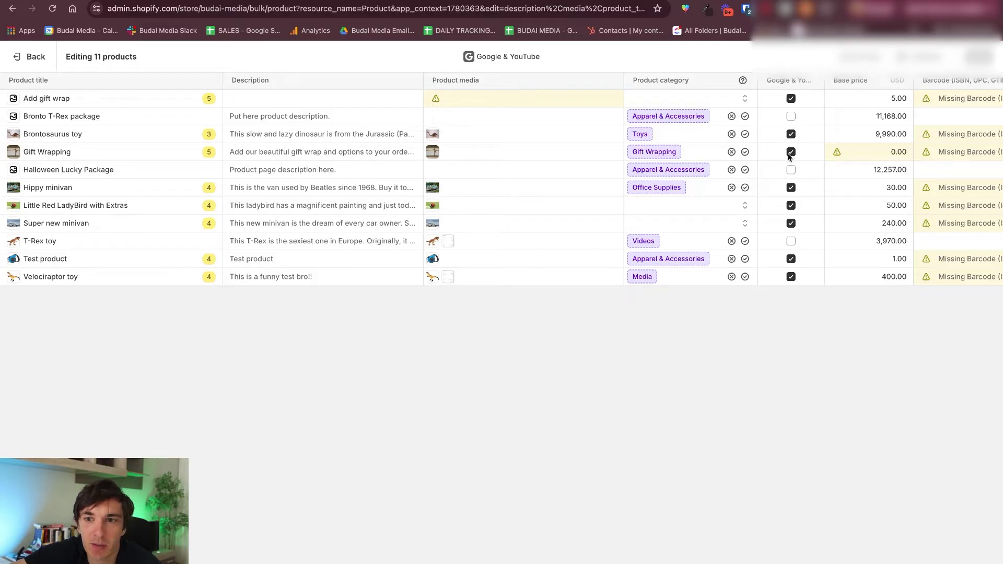
left_click(791, 152)
left_click(791, 99)
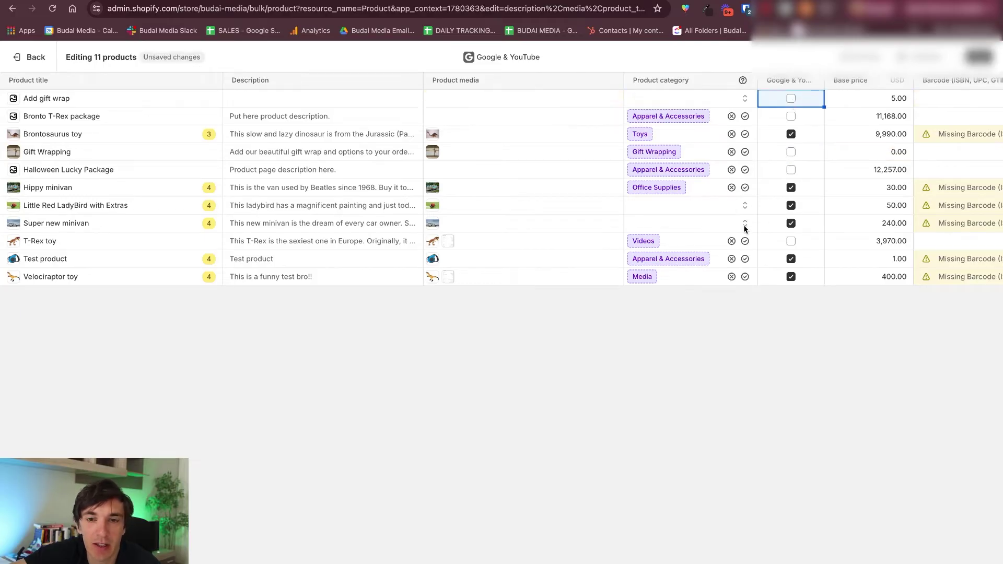
left_click(791, 241)
left_click(791, 259)
left_click(790, 277)
left_click(791, 223)
left_click(790, 206)
left_click(791, 188)
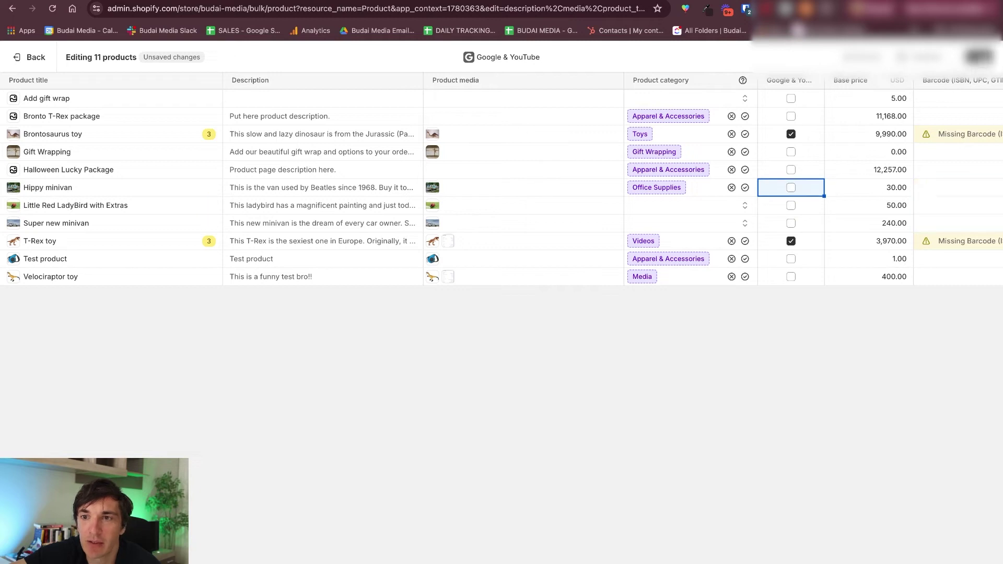
key("ctrl+Tab")
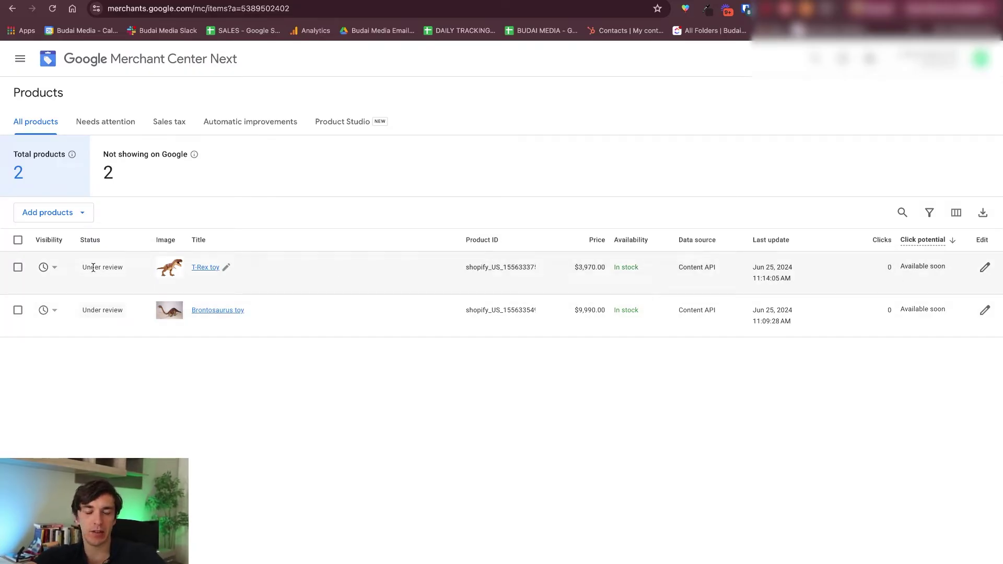
left_click(110, 124)
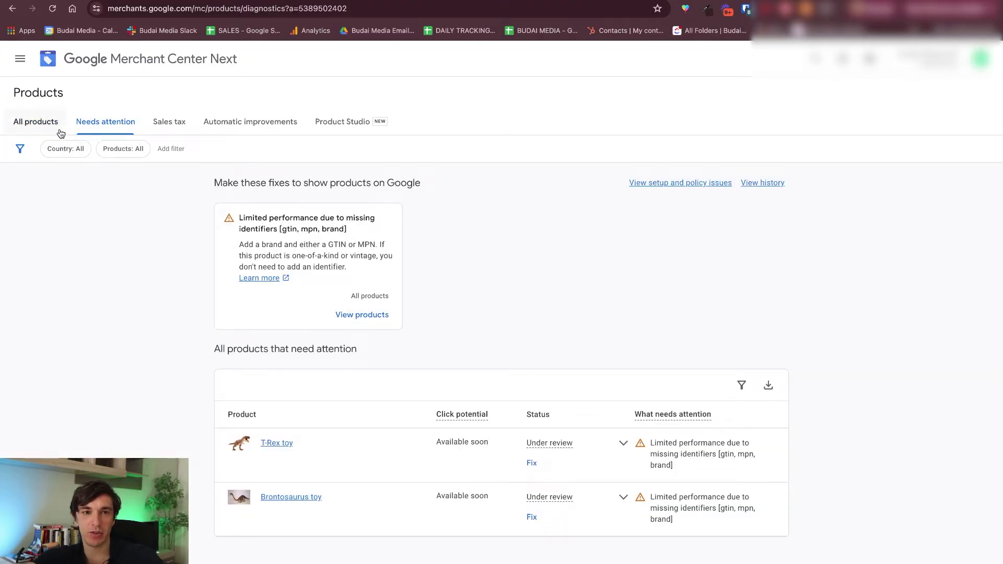
left_click(166, 125)
scroll(204, 262, "down", 20)
scroll(204, 262, "up", 20)
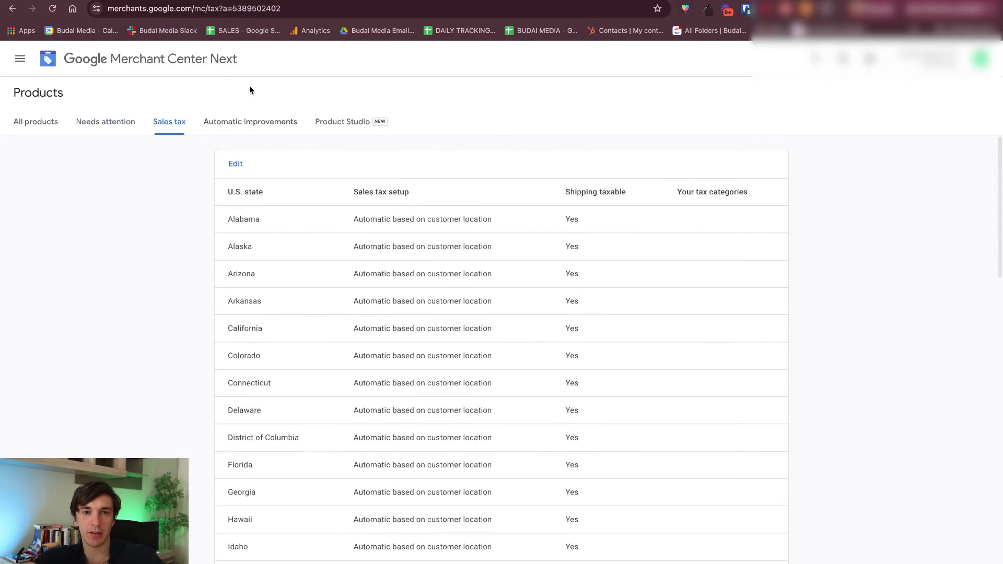
left_click(35, 122)
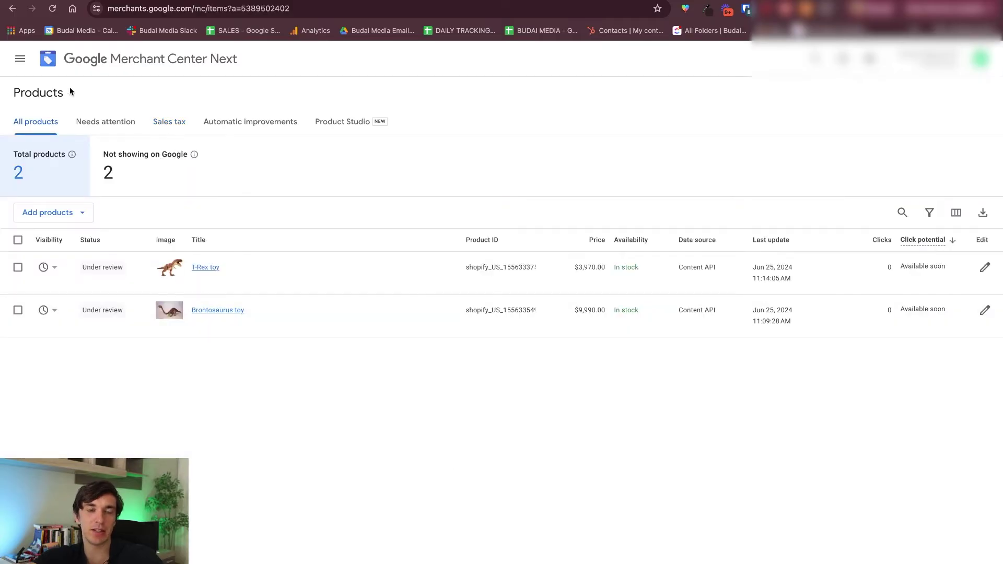
left_click(20, 59)
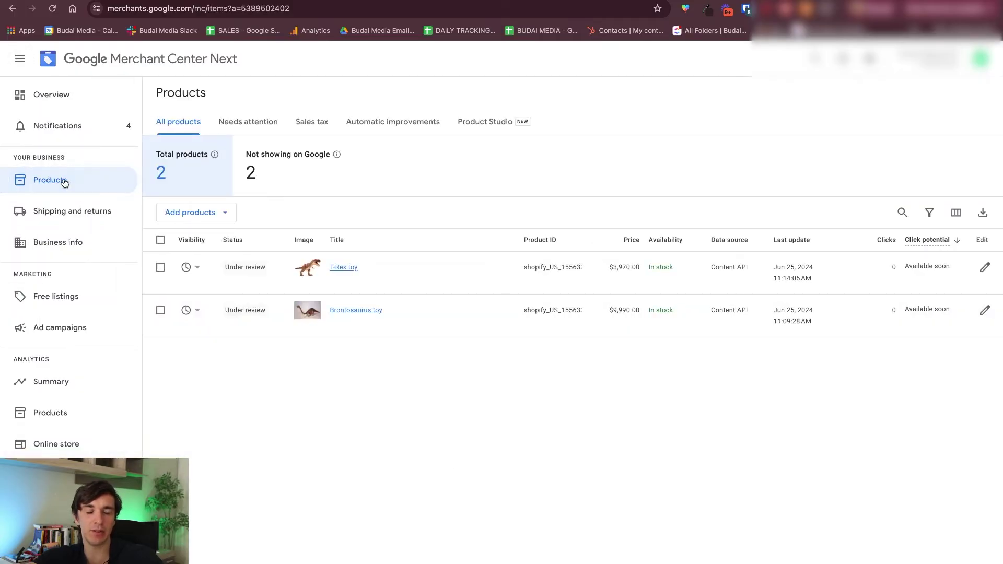
left_click(81, 97)
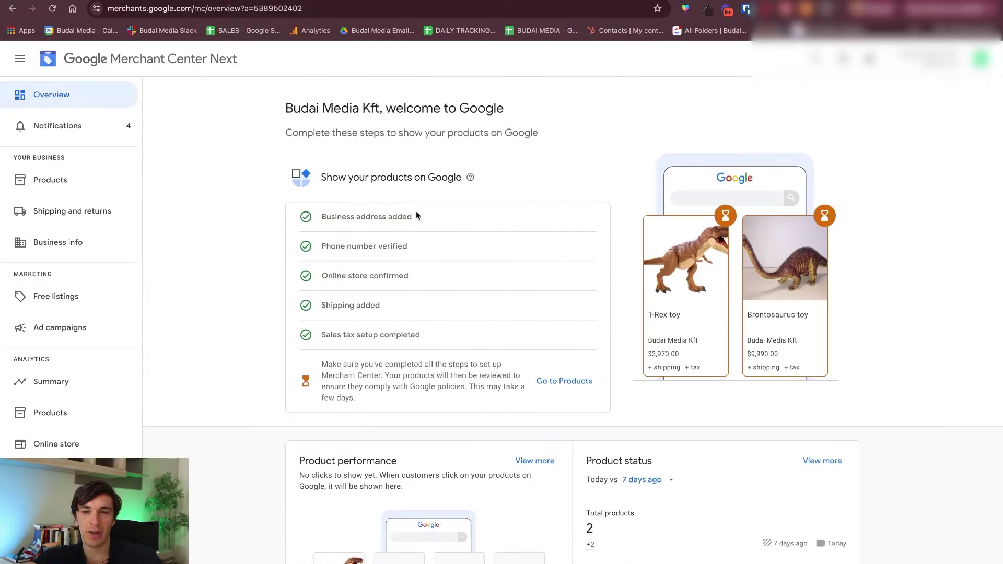
left_click_drag(352, 216, 361, 334)
scroll(505, 288, "down", 3)
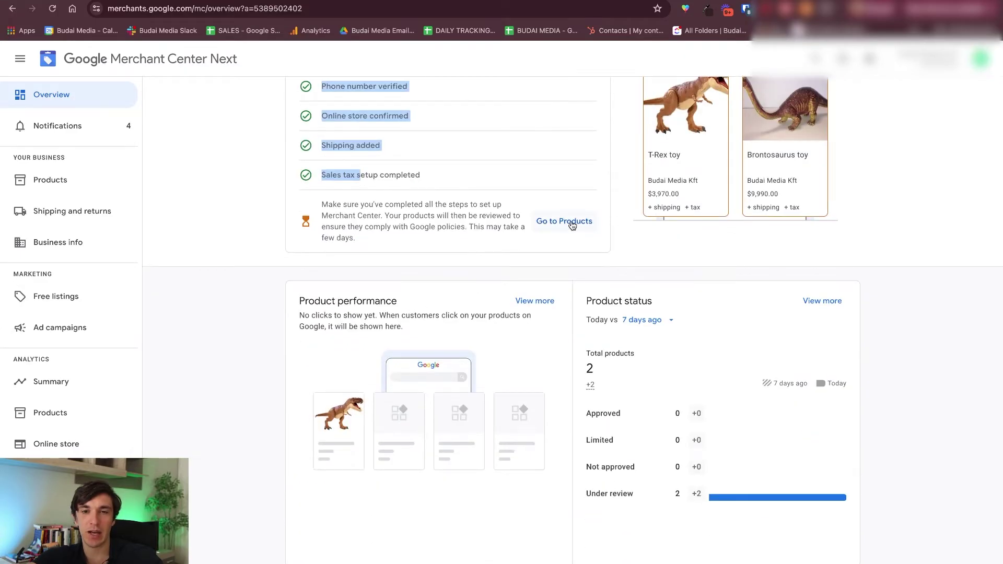
scroll(574, 292, "up", 3)
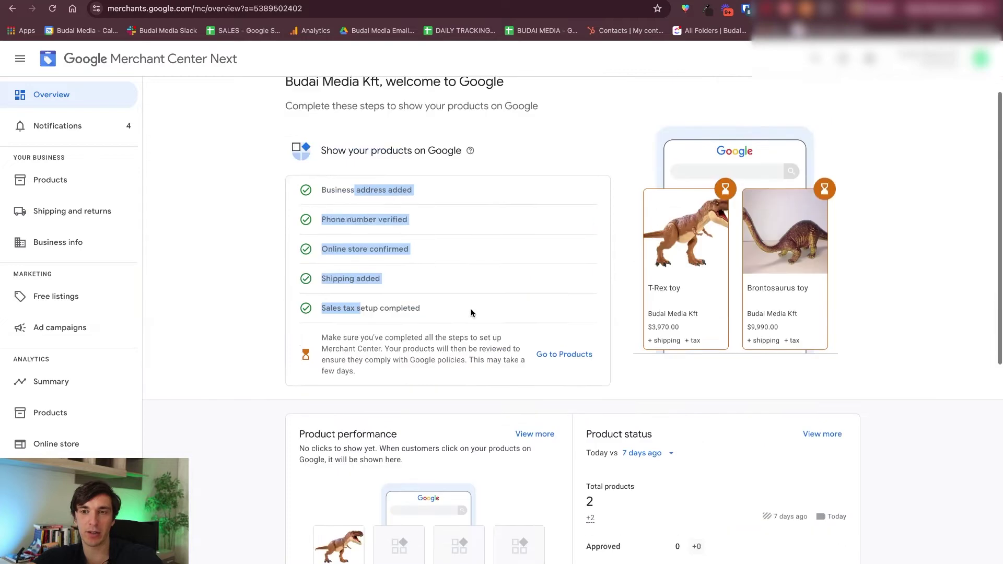
scroll(704, 272, "down", 1)
scroll(699, 273, "down", 8)
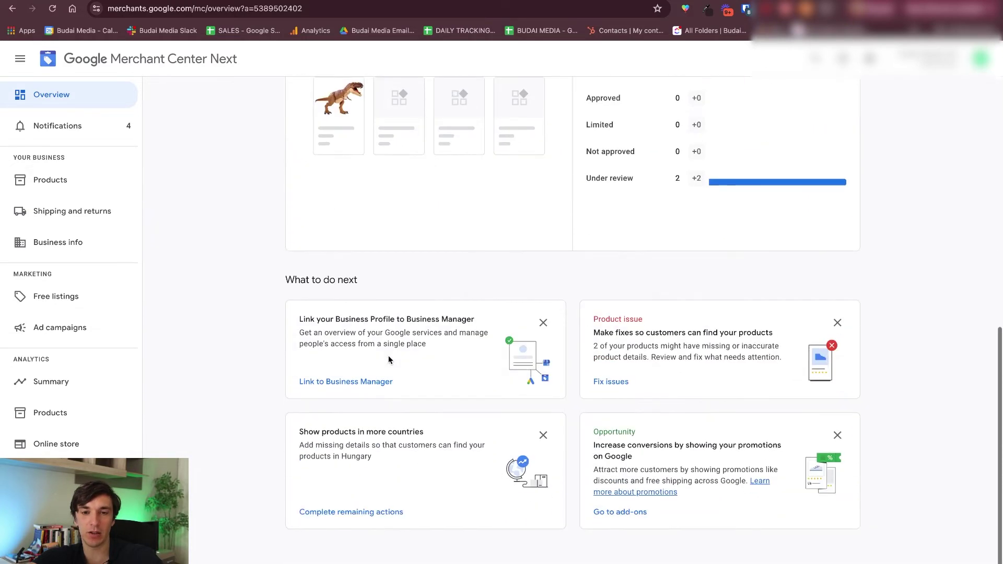
left_click(50, 180)
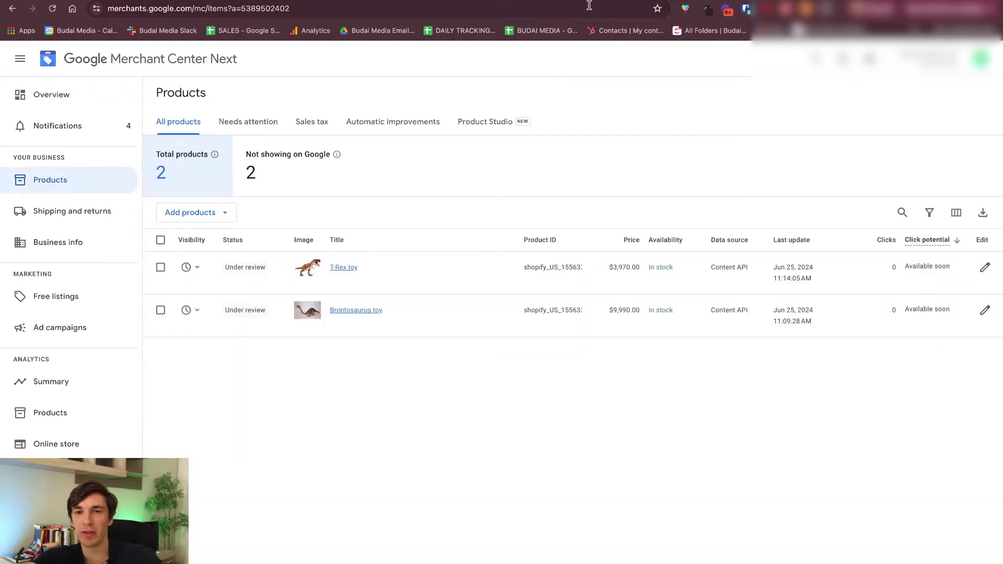
Check Brontosaurus toy's Google category choices and leave it as Baby Activity Toys, then view the Google & YouTube app listing
key("ctrl+Tab")
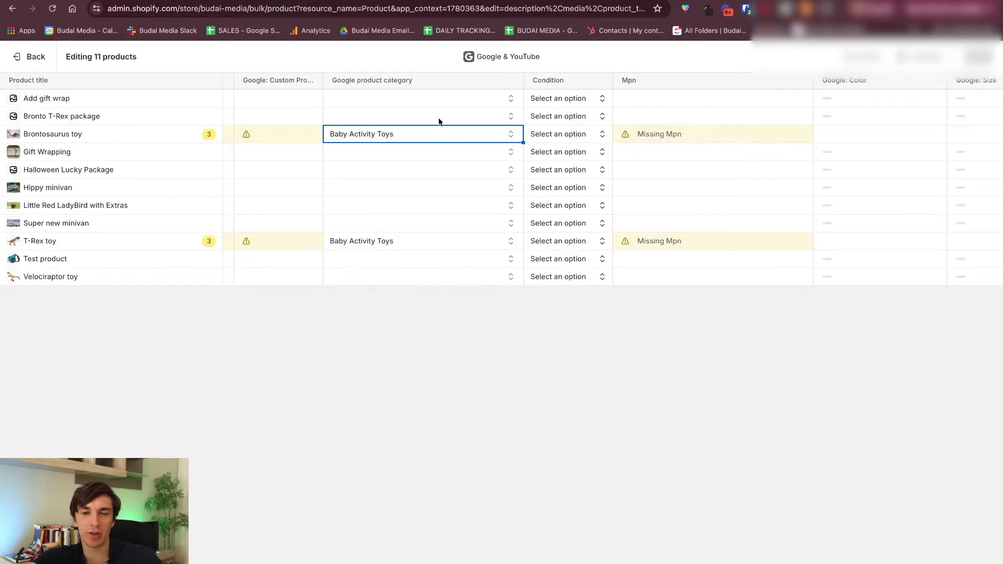
scroll(425, 135, "left", 2)
left_click(441, 134)
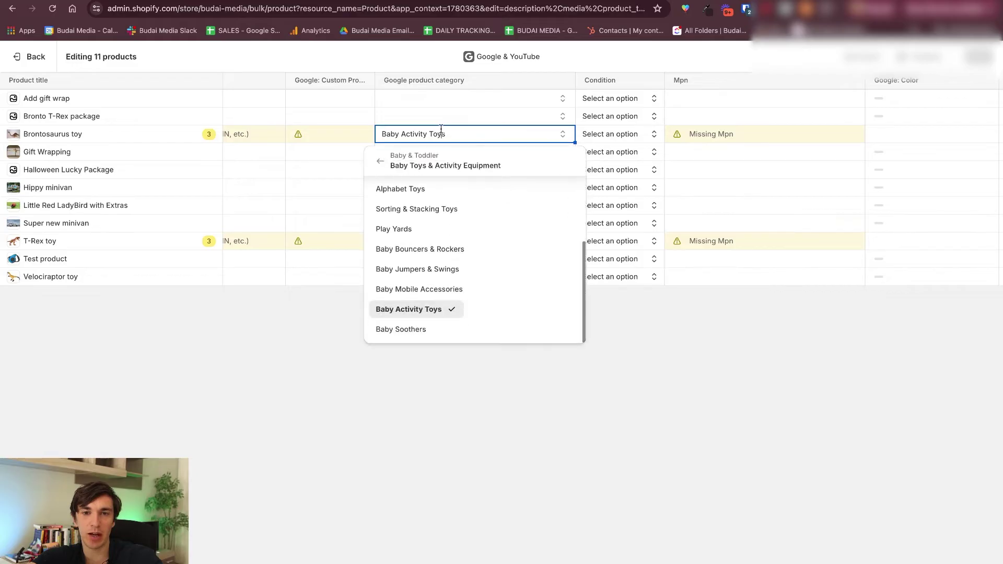
scroll(472, 268, "up", 3)
scroll(473, 270, "down", 3)
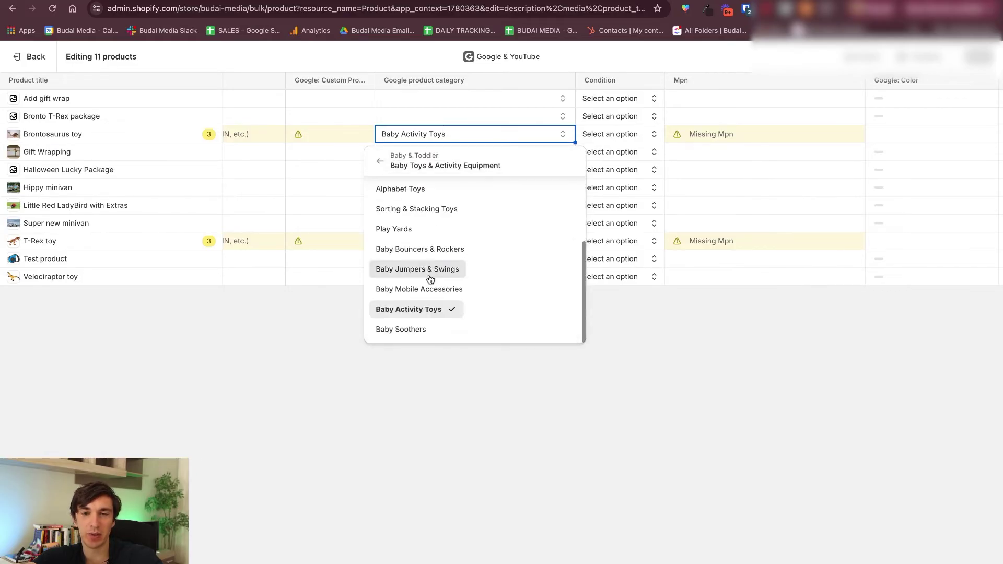
left_click(435, 311)
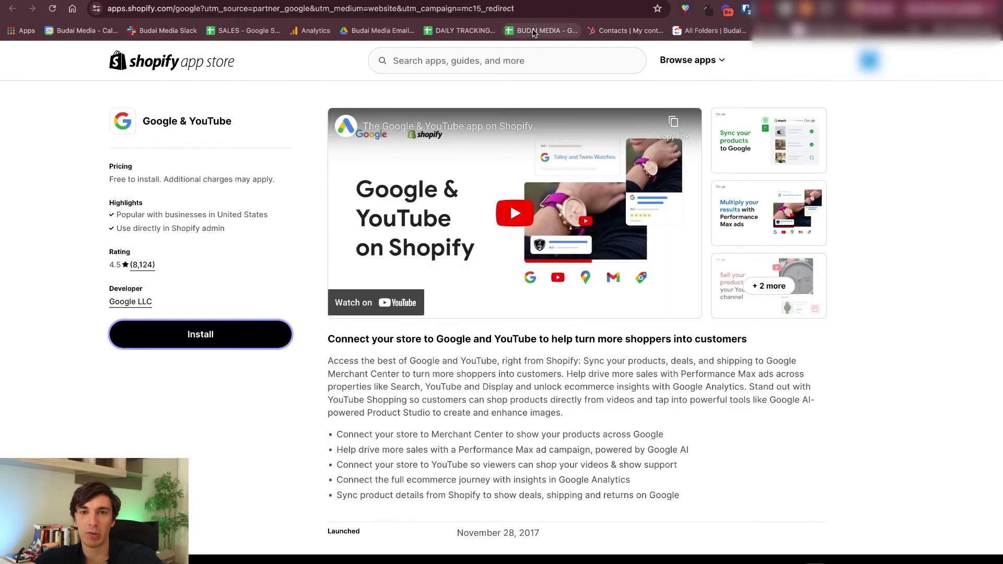
left_click(525, 8)
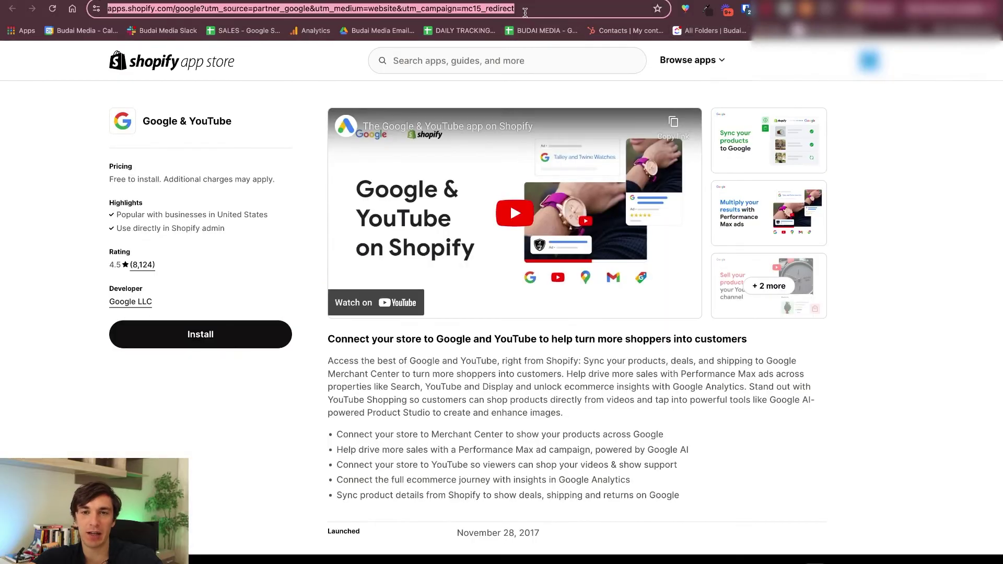
Search 'google product category' and open the Plain text (.txt) taxonomy list in a new tab
type("google")
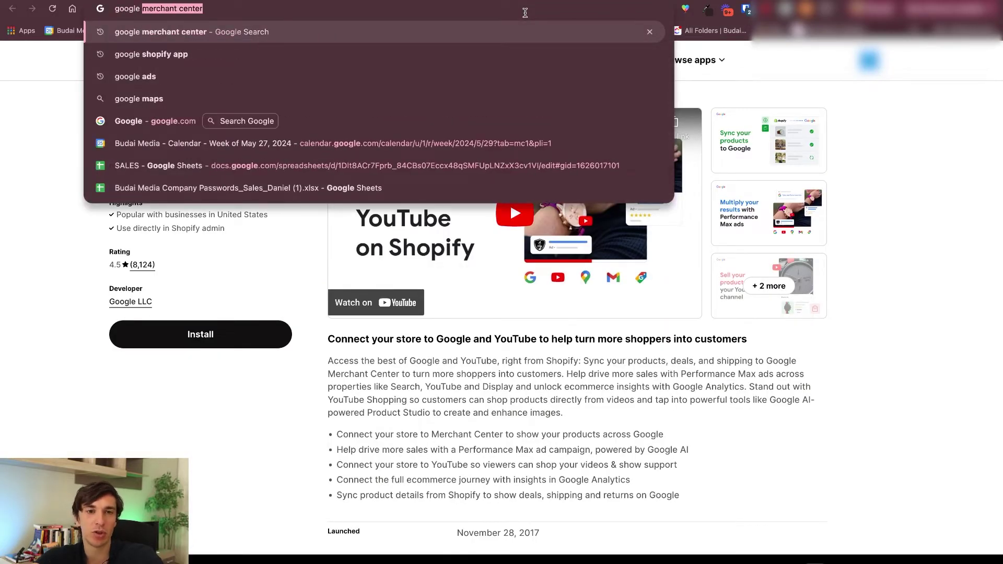
type(" product category")
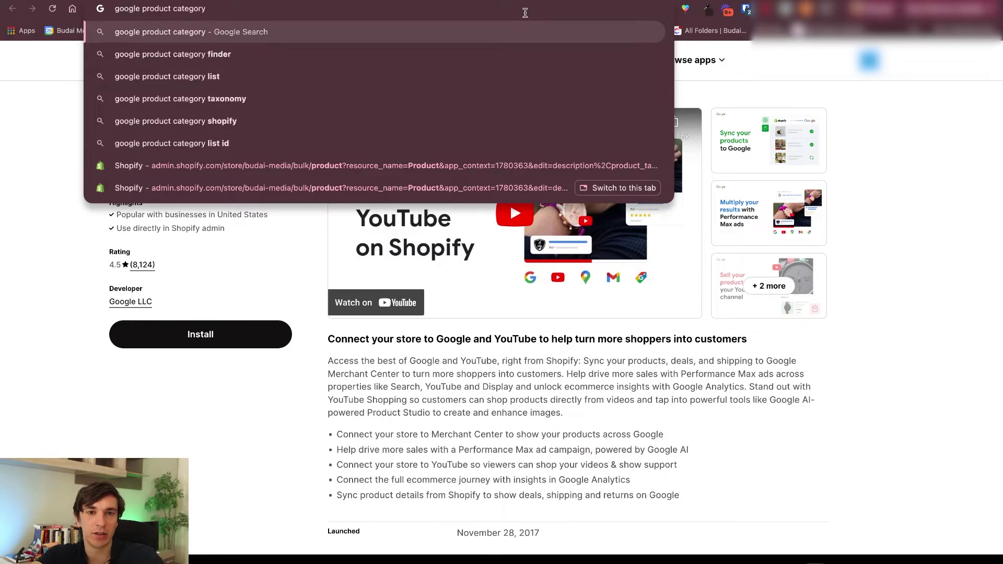
key("Return")
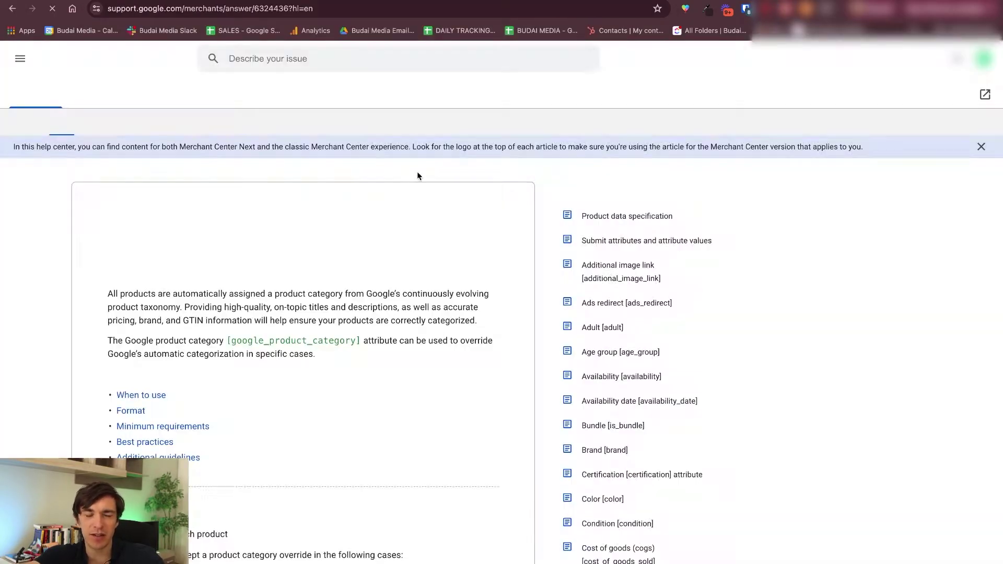
scroll(255, 305, "down", 4)
scroll(254, 305, "down", 13)
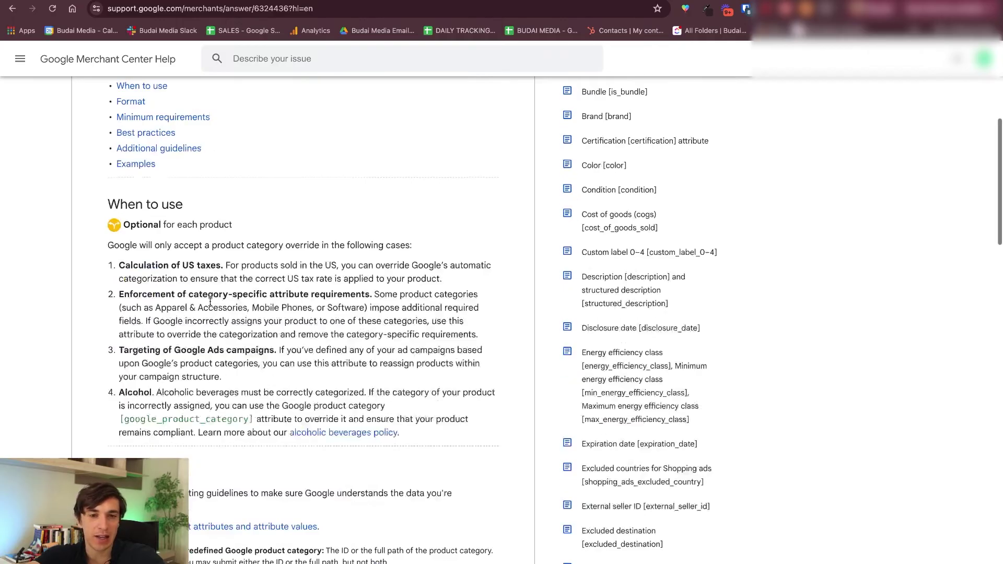
right_click(212, 238)
left_click(276, 221)
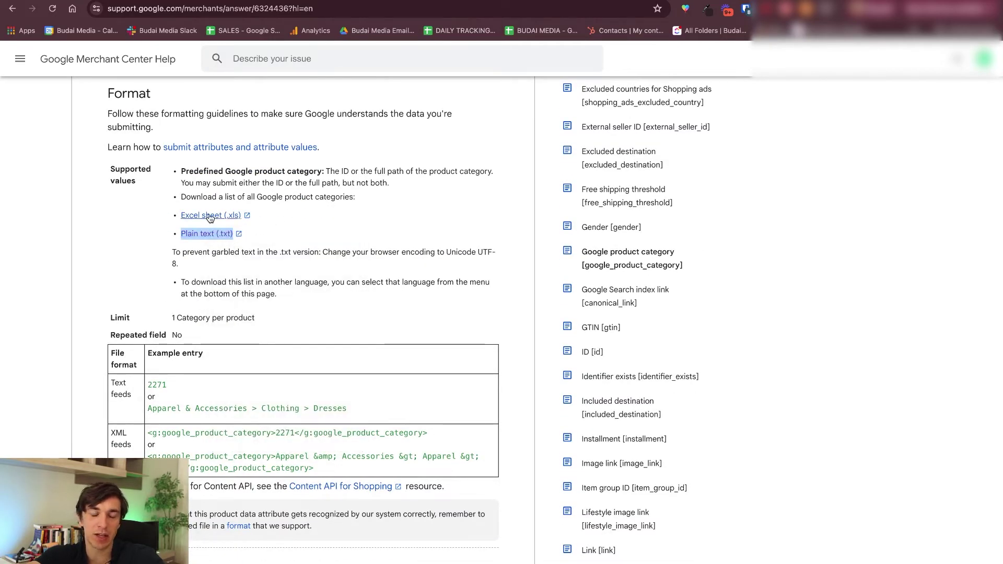
key("ctrl+Tab")
scroll(232, 226, "down", 20)
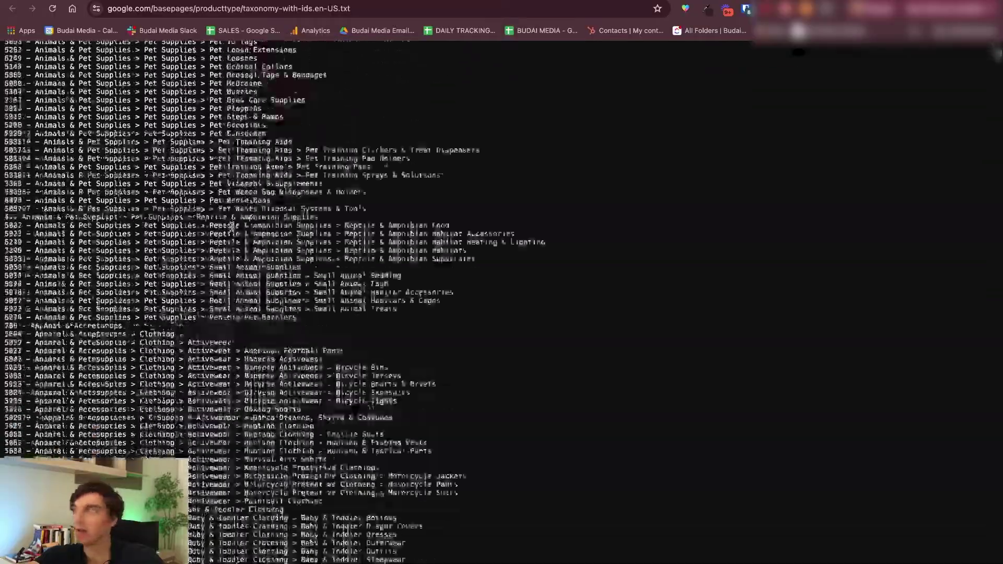
Search the taxonomy file for 'toys' and jump to the matches
scroll(231, 226, "down", 20)
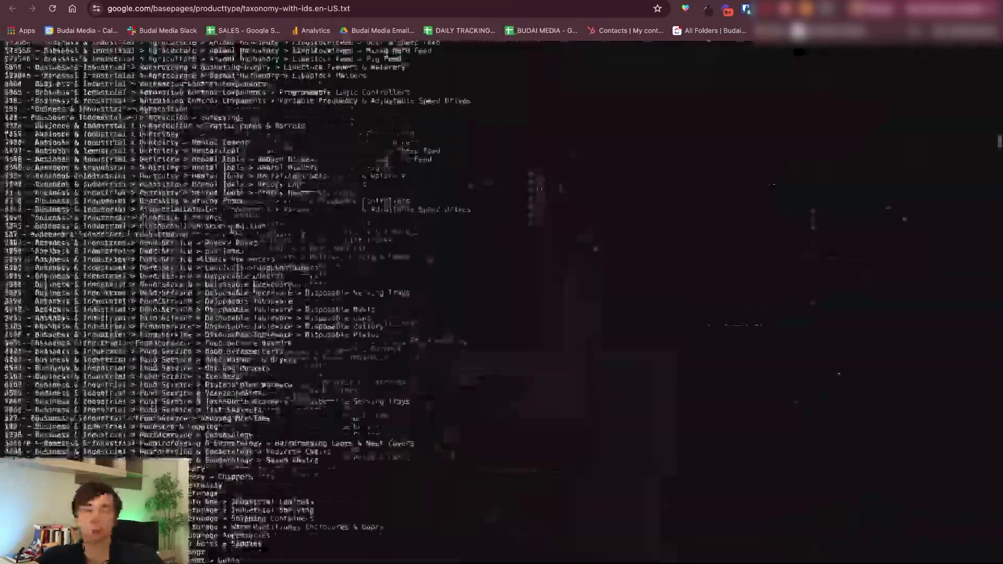
scroll(231, 225, "down", 20)
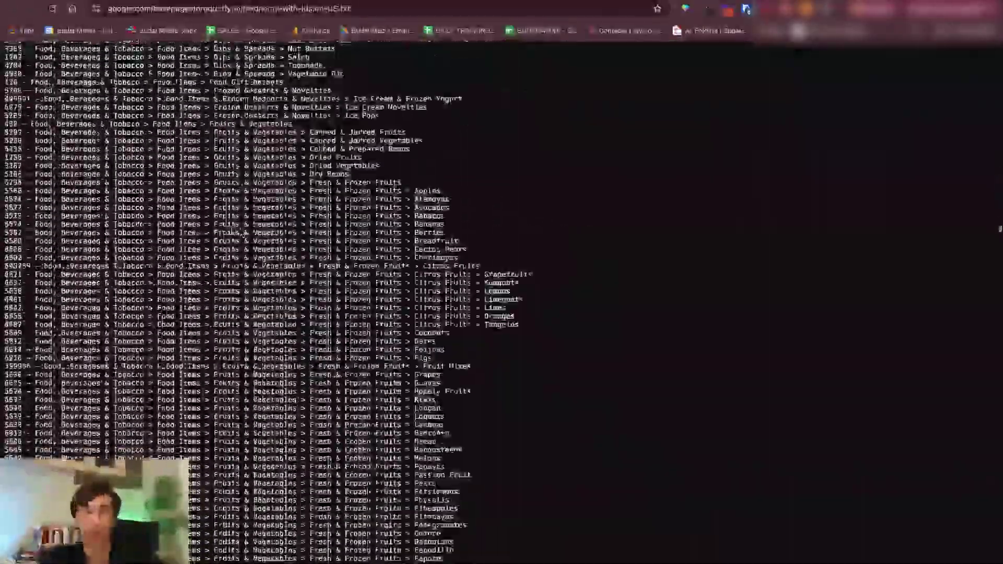
scroll(175, 263, "up", 20)
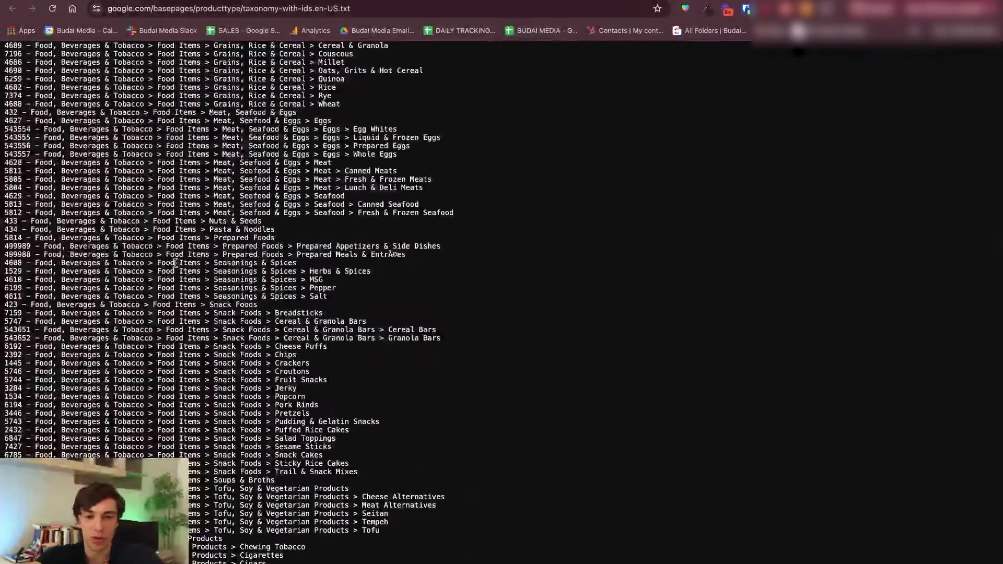
key("super+f")
type("toys")
key("Return")
scroll(832, 317, "down", 20)
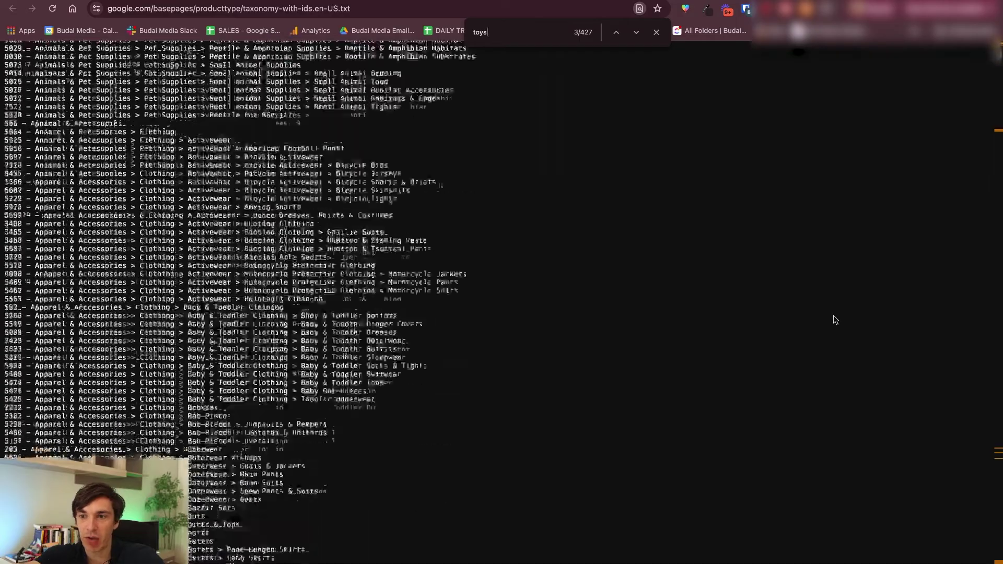
scroll(978, 251, "down", 5)
Browse the Toys & Games > Toys rows, then reopen Brontosaurus toy's Google category choices in Shopify
left_click_drag(998, 84, 998, 458)
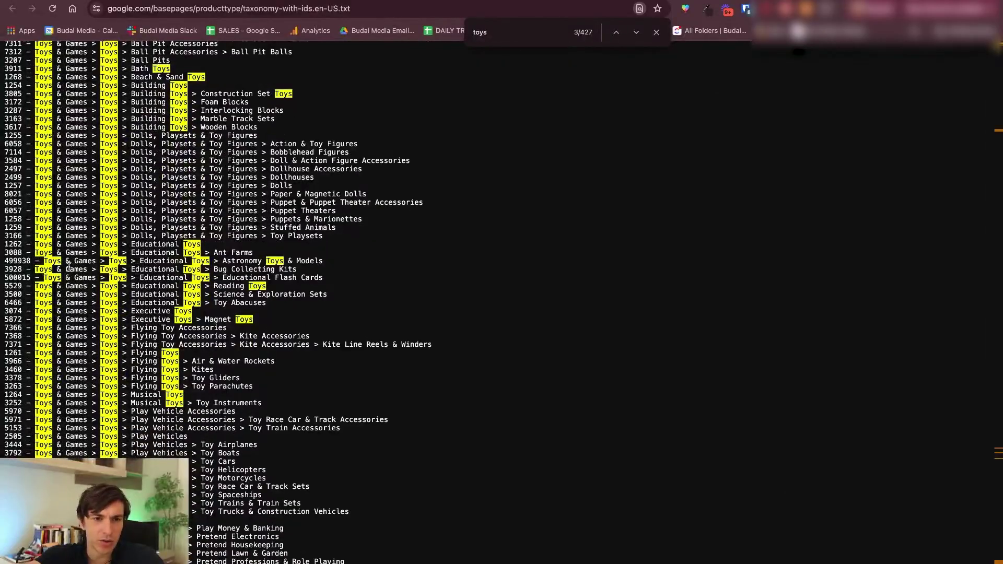
scroll(68, 267, "up", 4)
left_click_drag(57, 249, 97, 250)
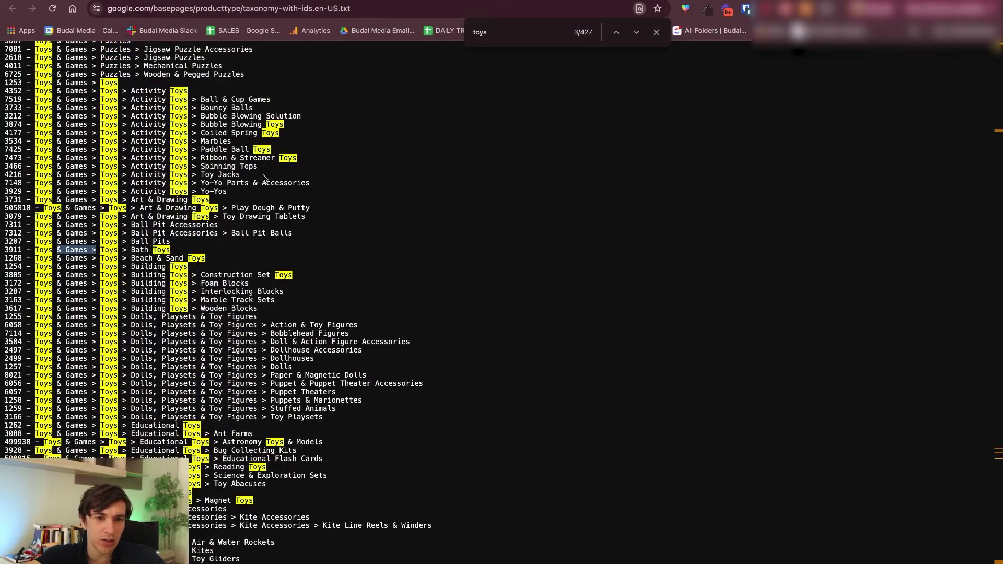
scroll(223, 258, "down", 18)
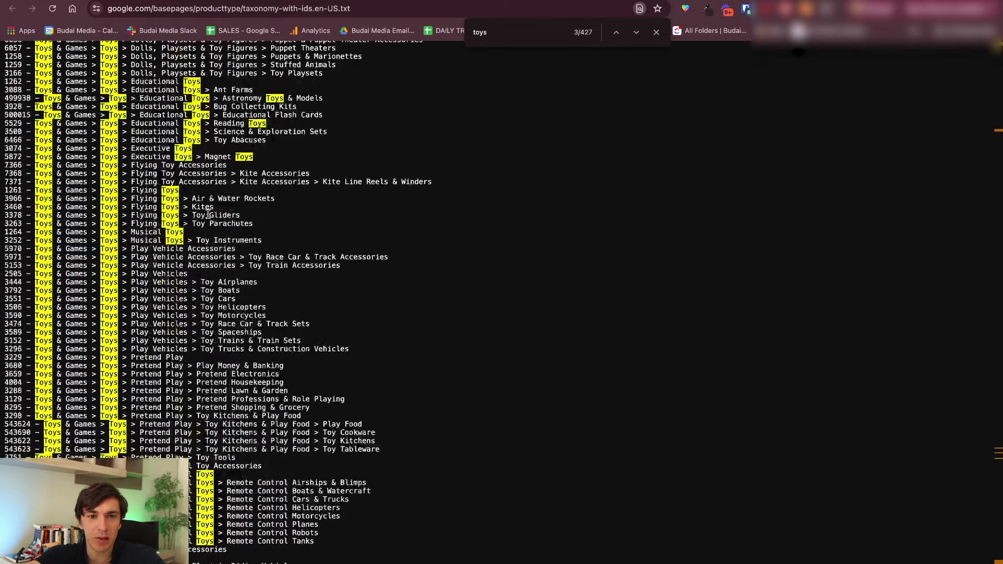
scroll(275, 218, "up", 16)
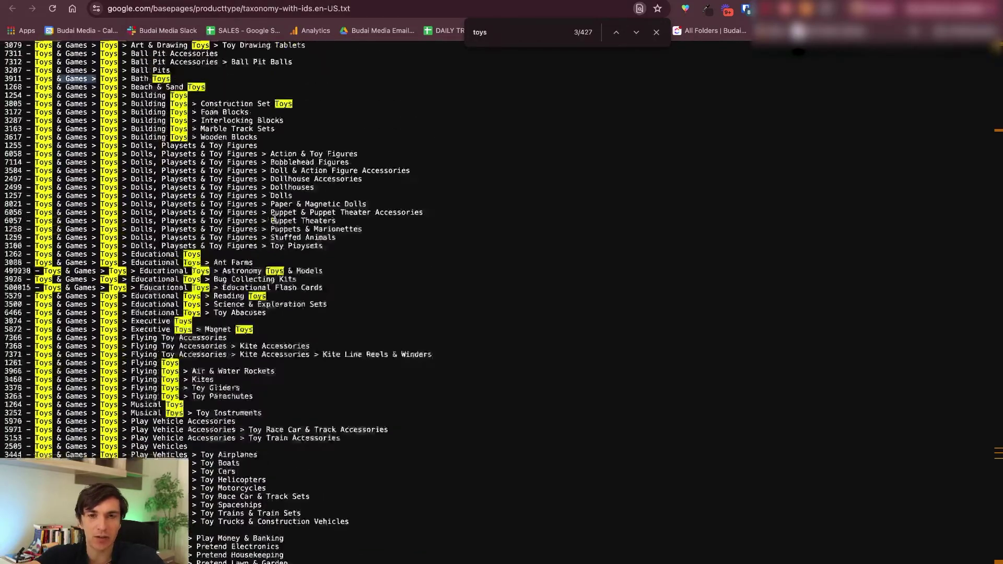
key("ctrl+Tab")
left_click(448, 135)
Set Brontosaurus toy's category to Toys & Games > Toys > Dolls, Playsets & Toy Figures > Action & Toy Figures and save
left_click(403, 157)
left_click(402, 157)
scroll(455, 267, "down", 5)
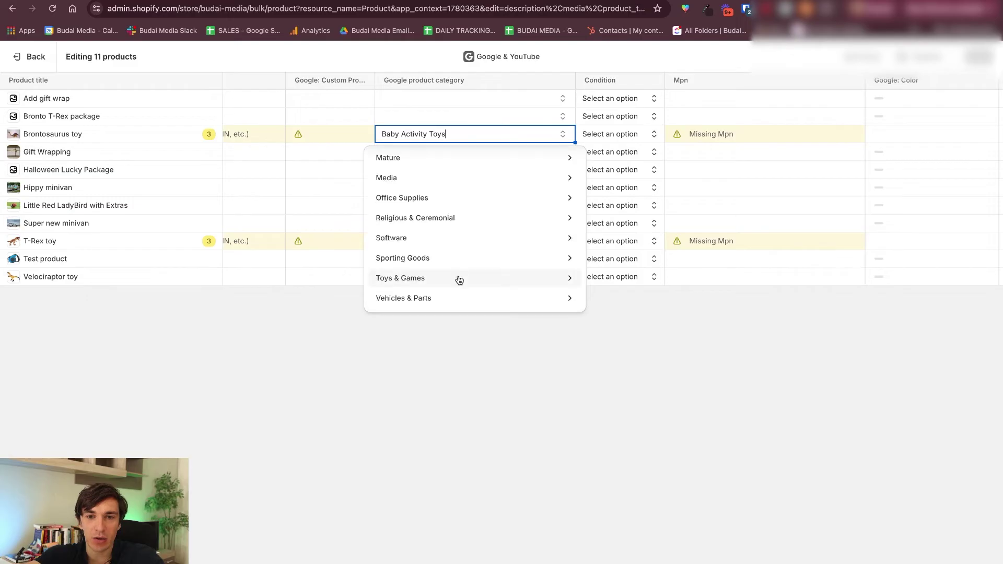
left_click(456, 278)
left_click(494, 208)
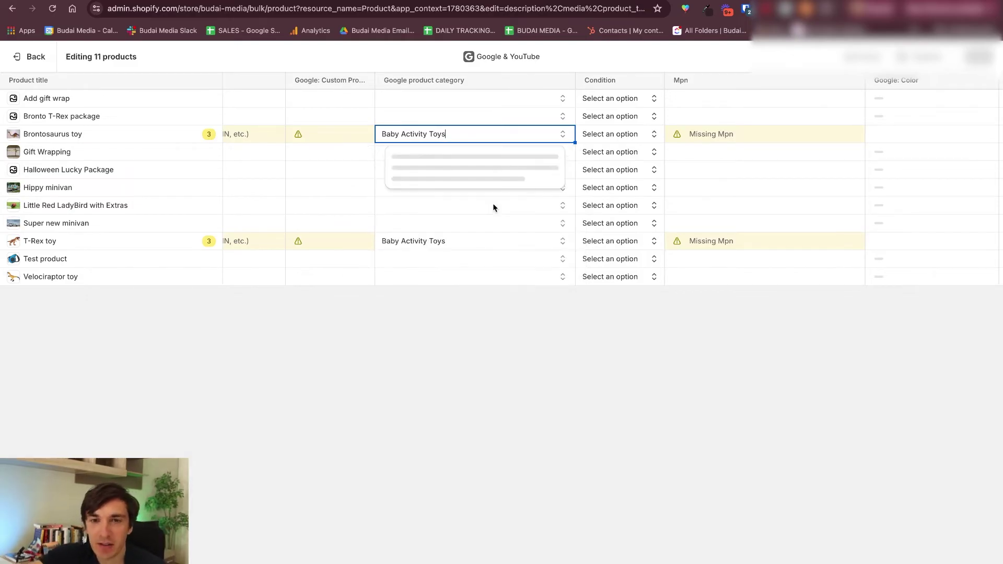
left_click(507, 211)
scroll(444, 224, "down", 3)
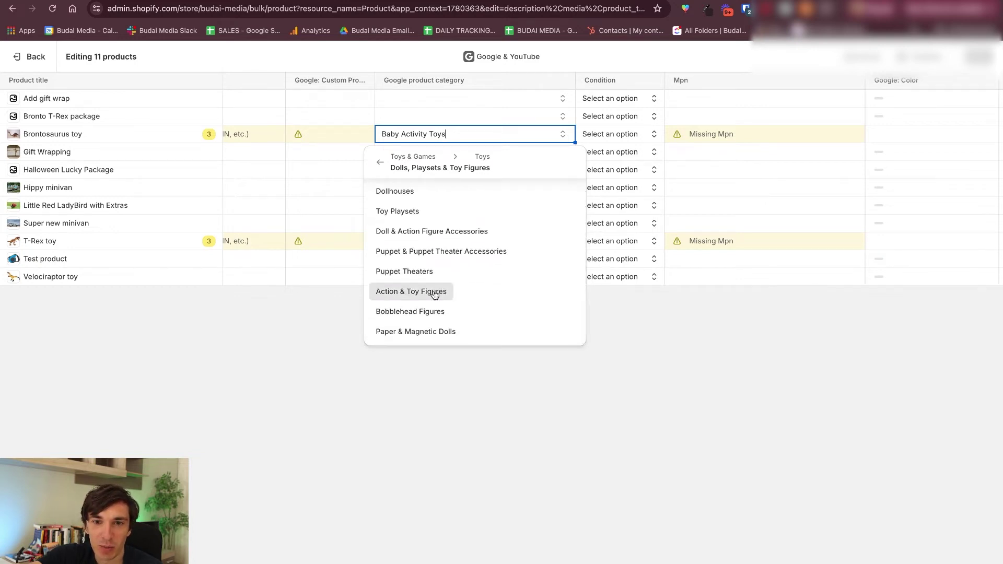
left_click(440, 295)
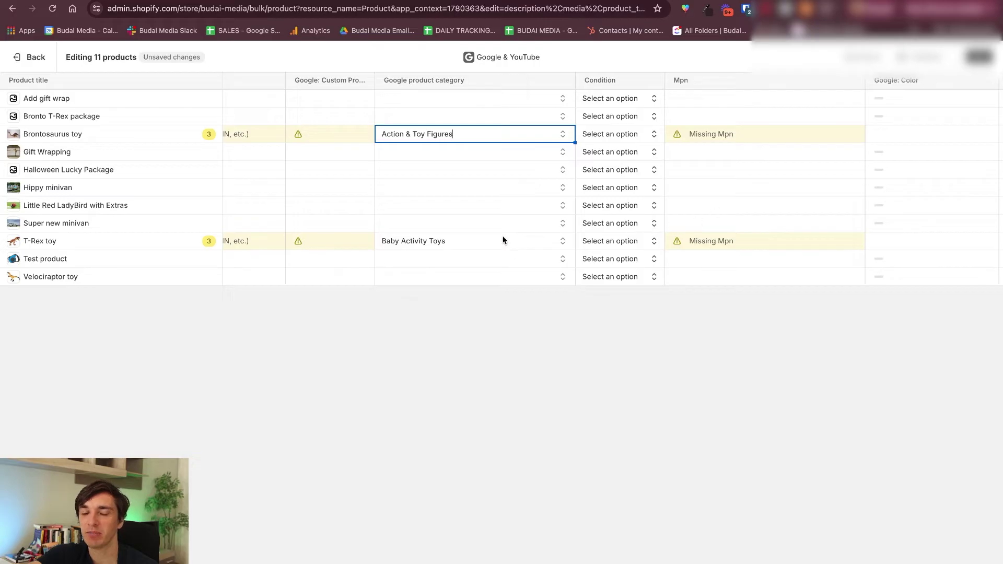
left_click(978, 56)
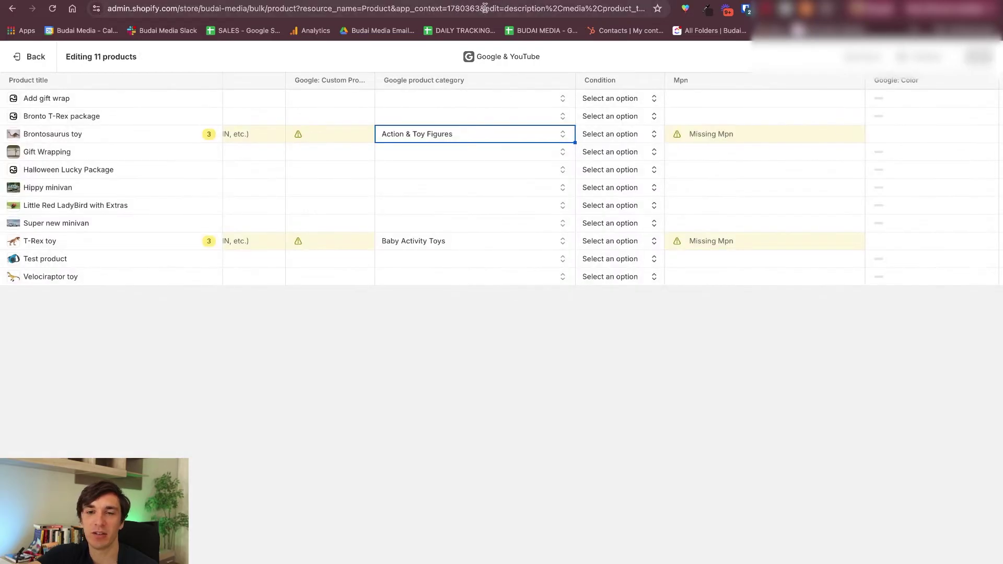
Look over the taxonomy and Merchant Center tabs, then open the Shopify store settings
key("ctrl+Tab")
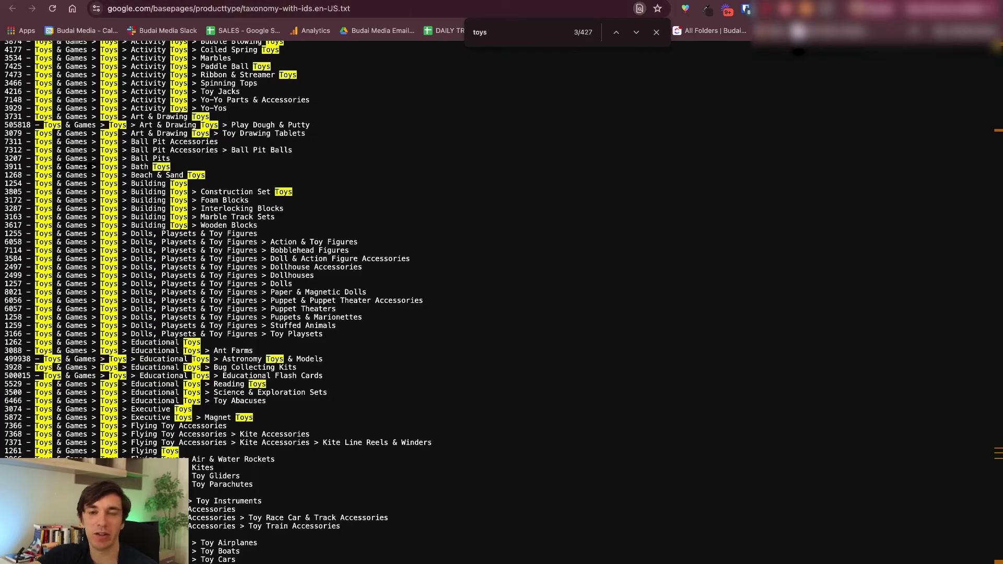
key("ctrl+Tab")
key("ctrl+Tab")
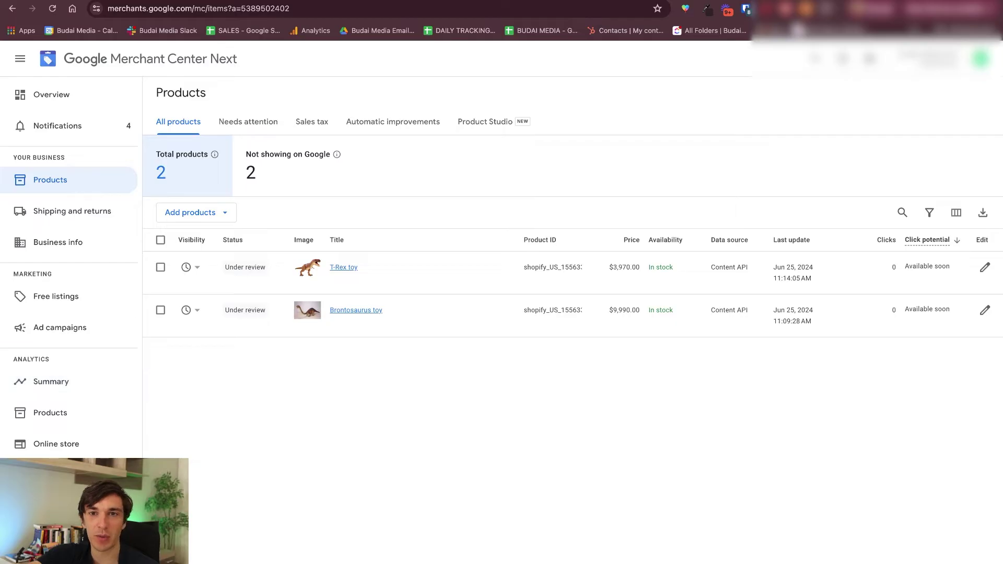
key("ctrl+Tab")
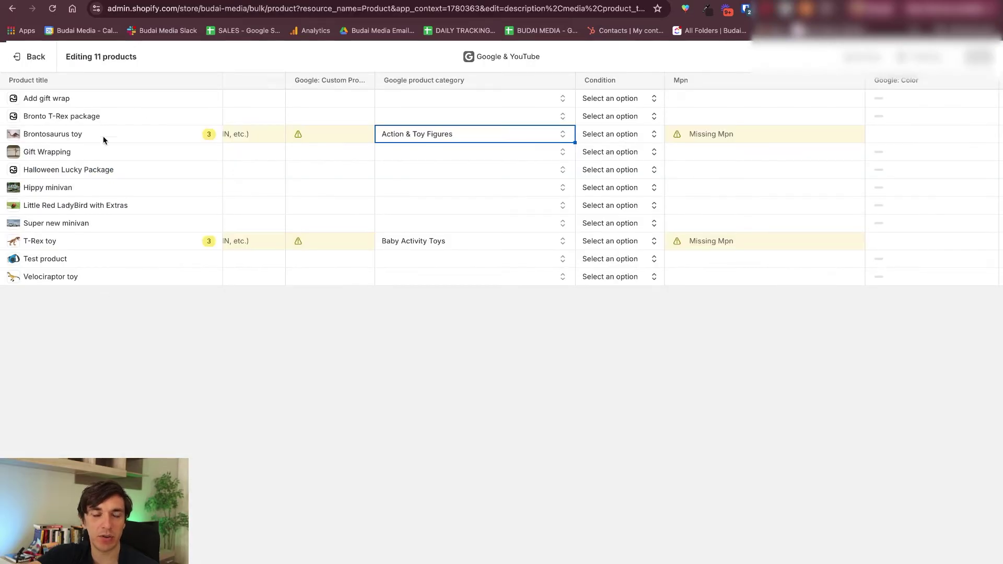
key("ctrl+Tab")
left_click(40, 551)
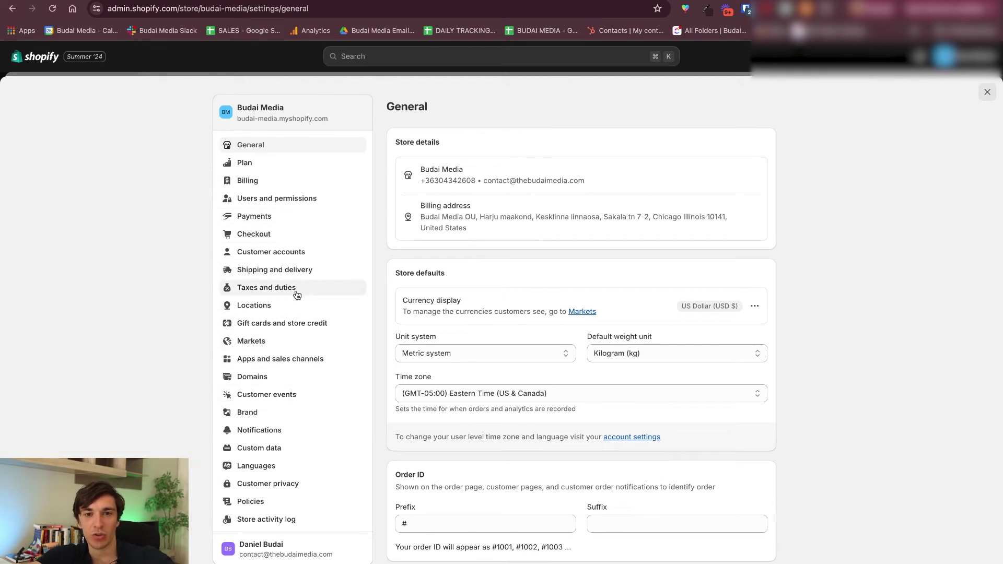
Find 'apps' in settings and open Apps and sales channels
key("super+f")
type("apps")
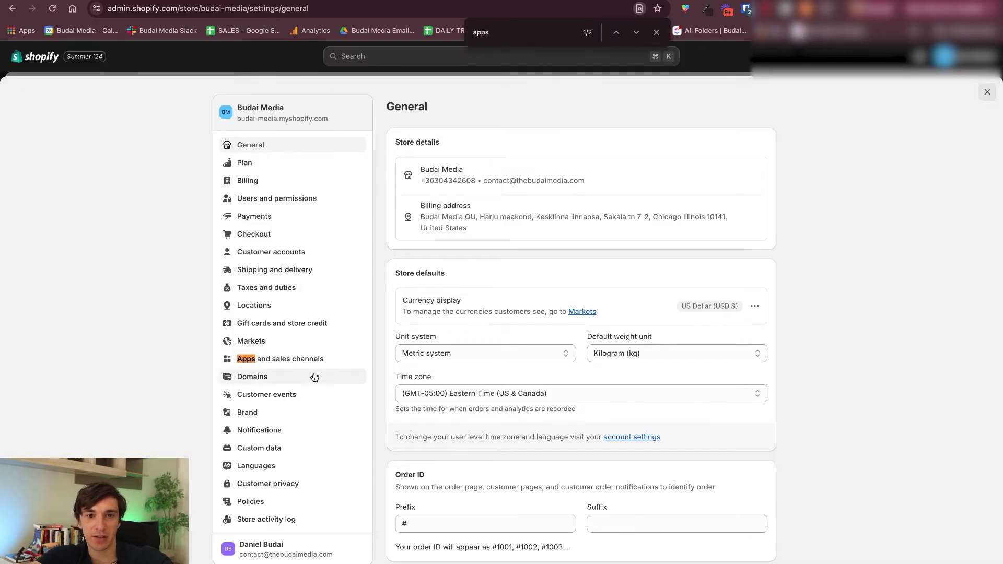
left_click(307, 358)
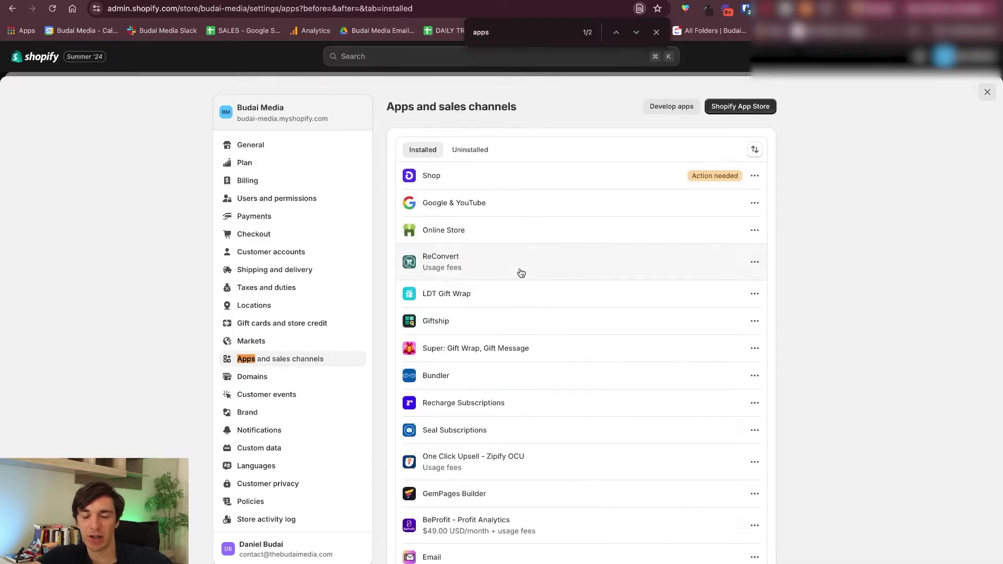
Locate Google & YouTube in the installed channels and open the sales channel
scroll(520, 272, "down", 3)
key("super+f")
type("google")
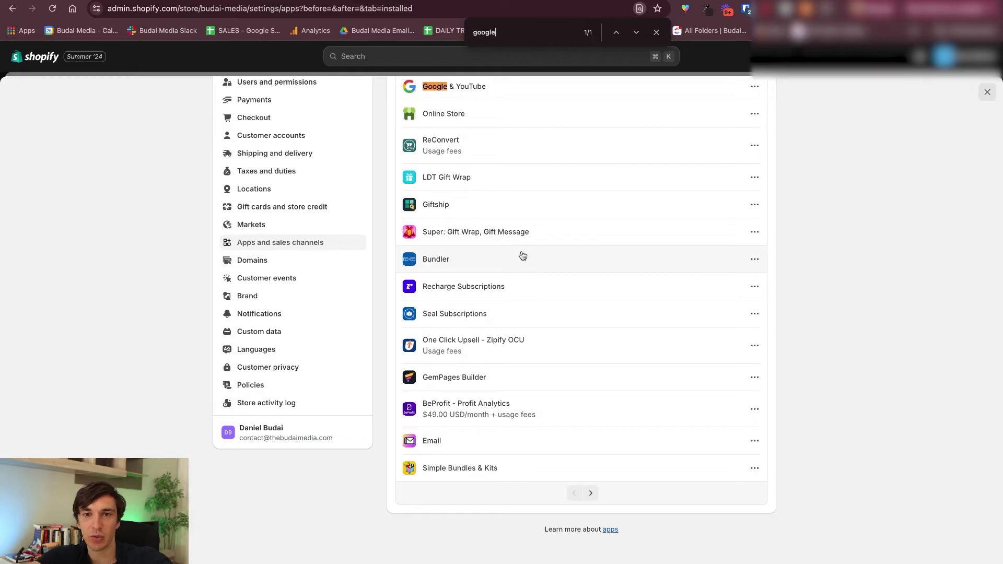
scroll(521, 254, "up", 3)
left_click(514, 208)
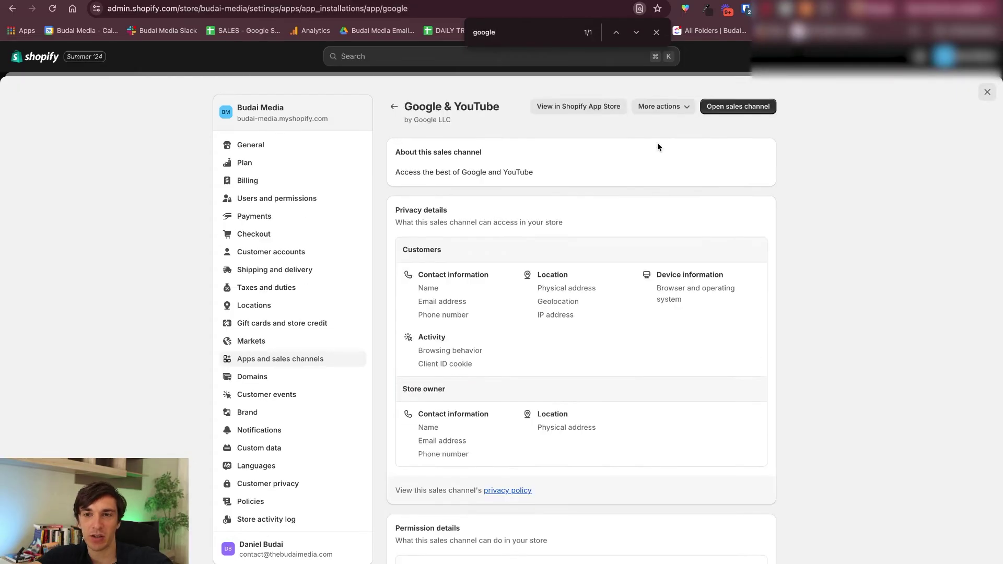
left_click(663, 106)
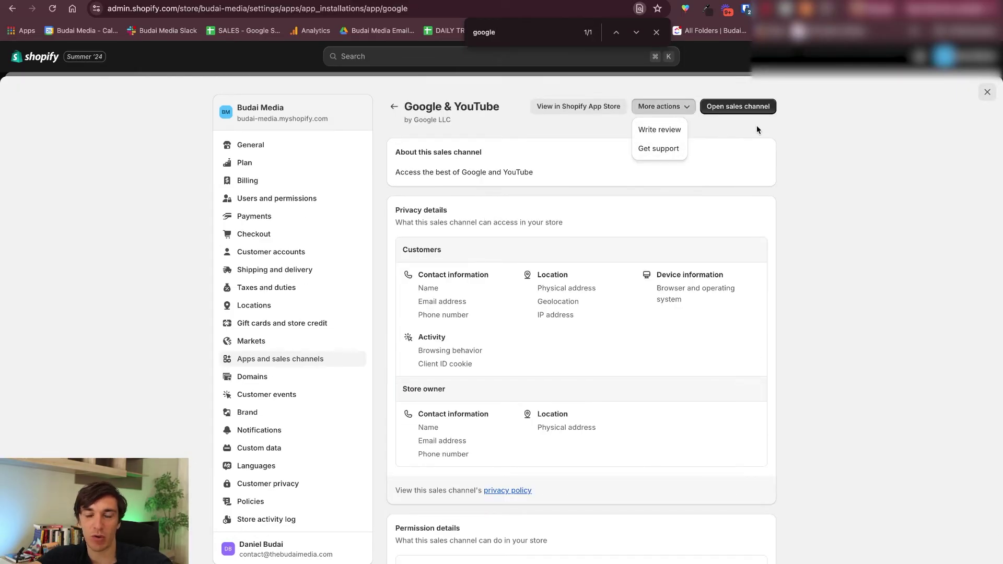
scroll(676, 220, "down", 15)
scroll(613, 406, "up", 15)
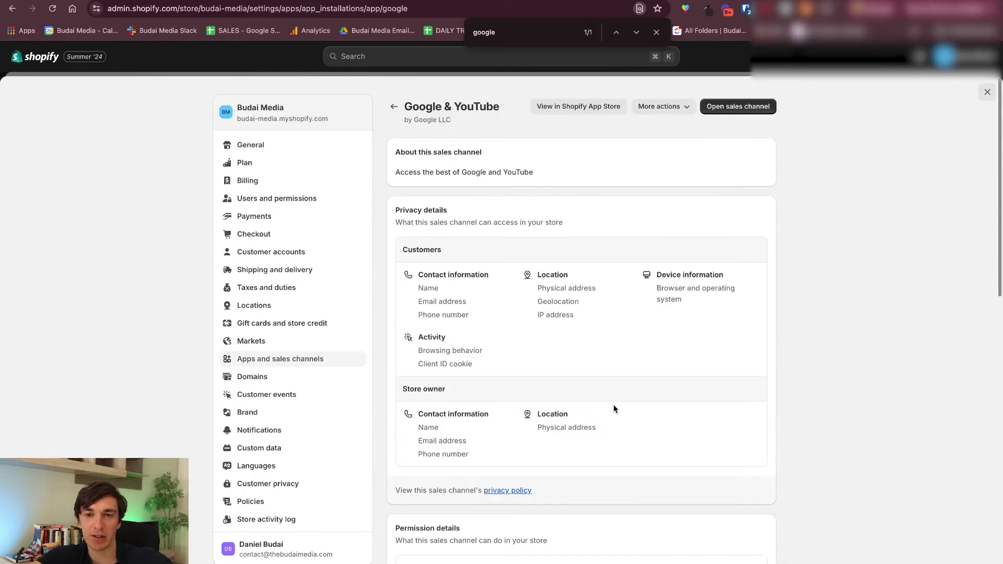
left_click(741, 105)
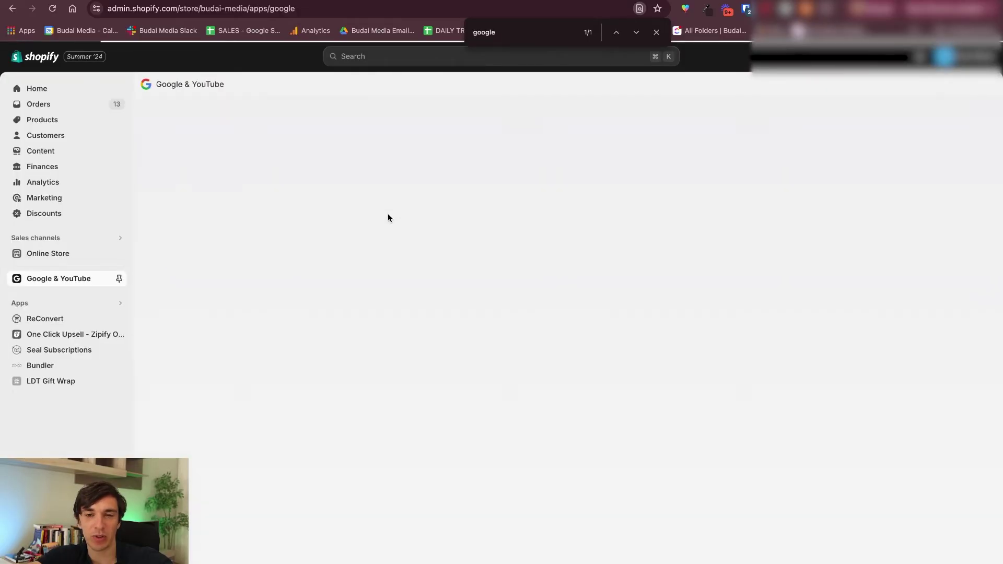
left_click(656, 32)
scroll(515, 233, "down", 5)
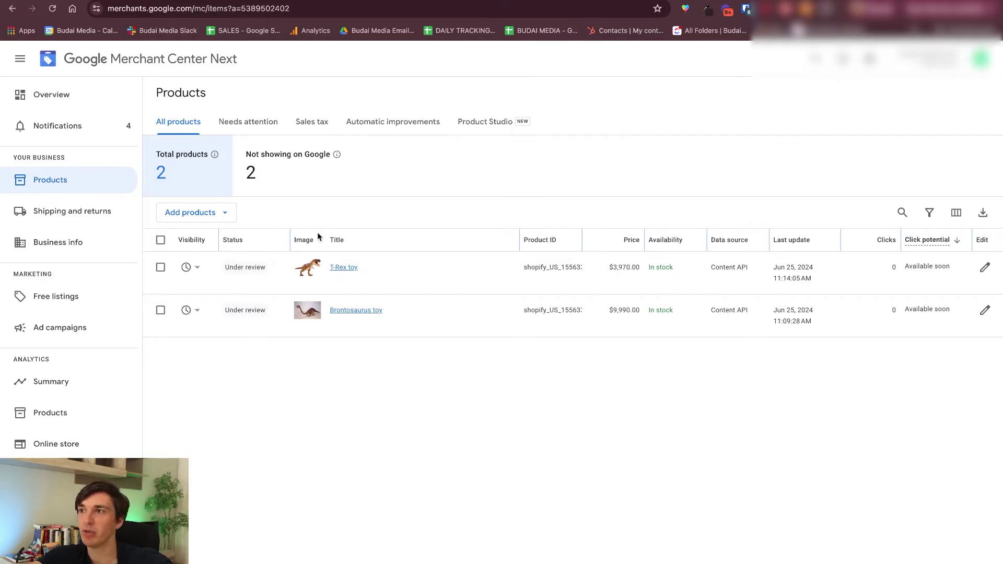
left_click(56, 96)
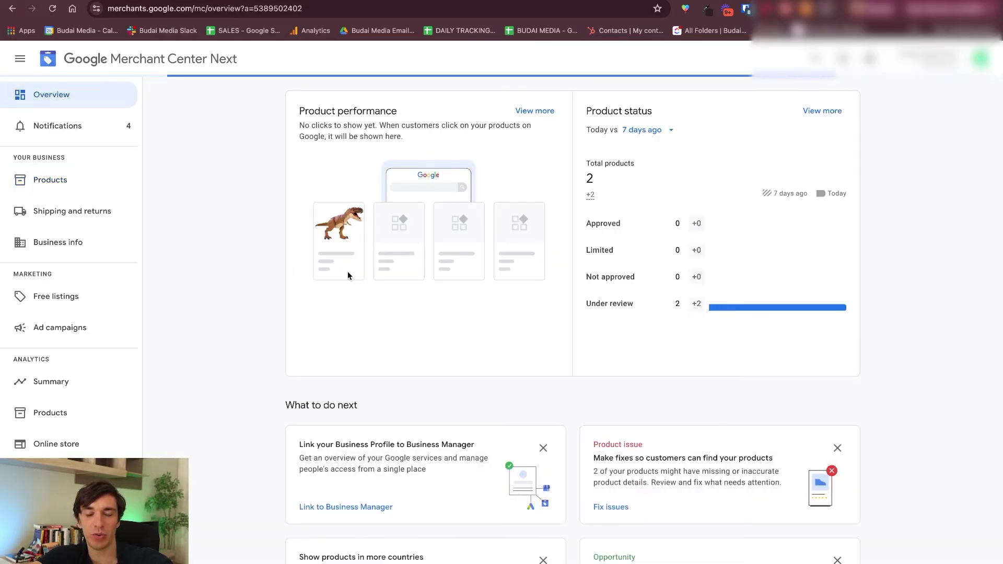
scroll(422, 287, "down", 6)
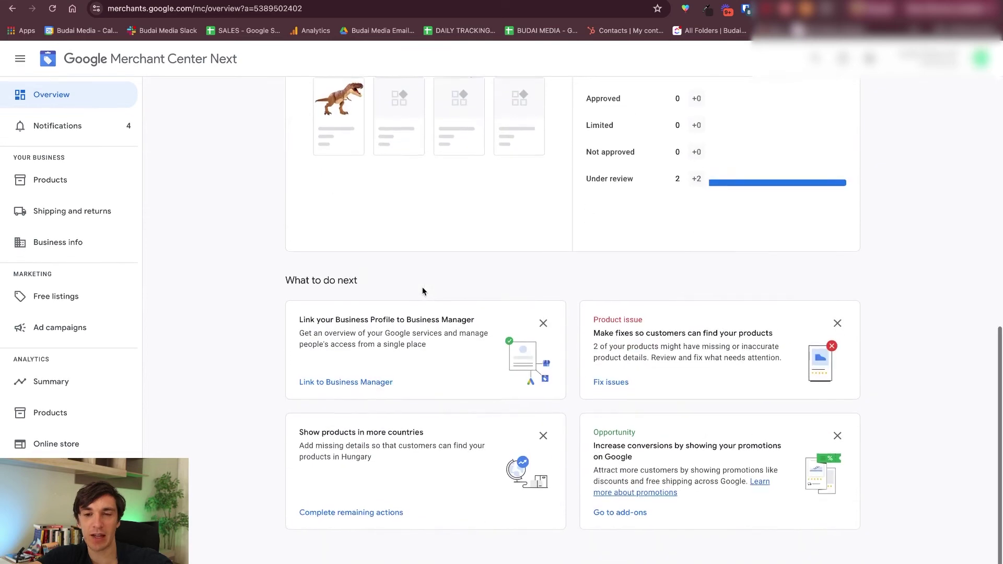
scroll(422, 291, "down", 6)
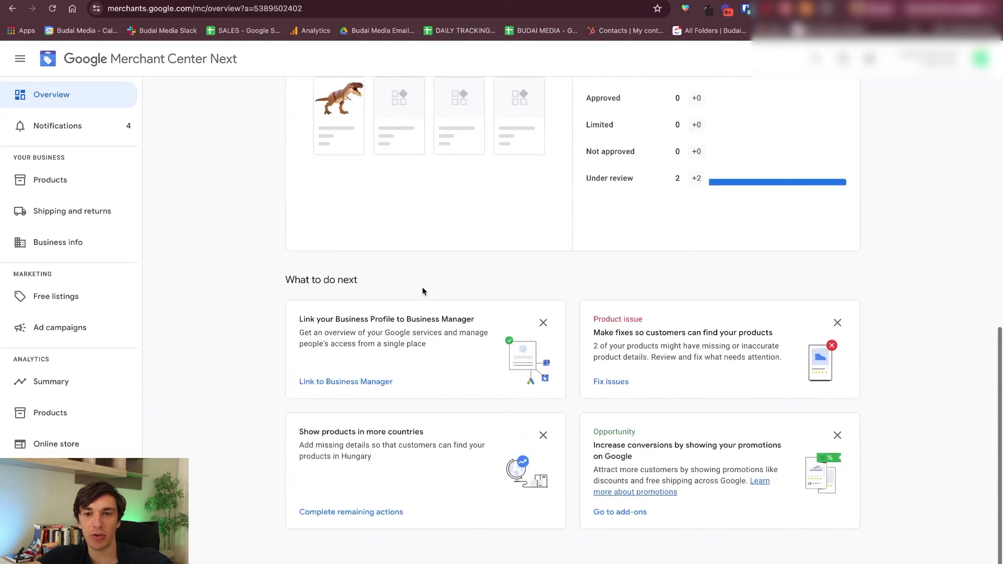
scroll(356, 378, "up", 9)
left_click_drag(348, 366, 363, 405)
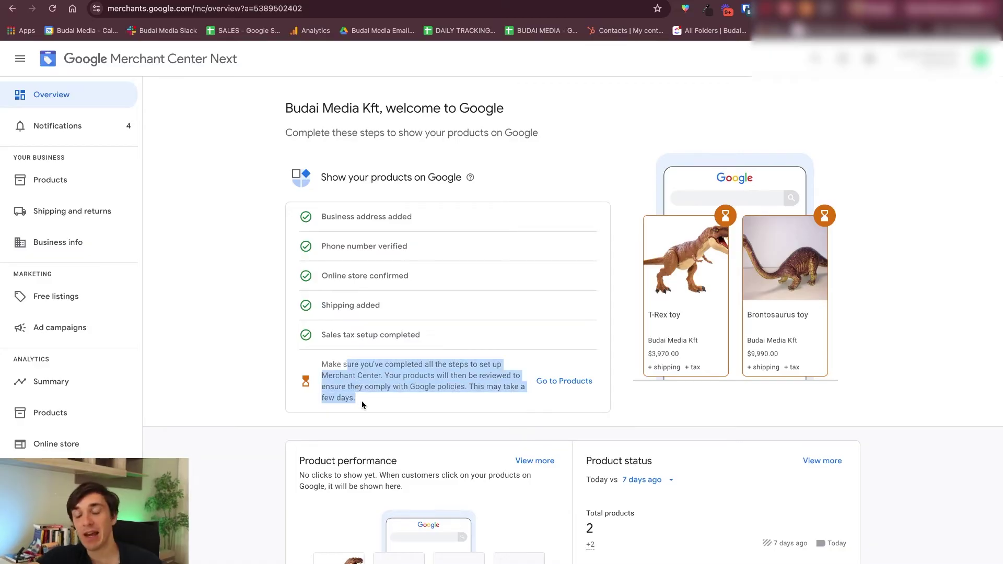
left_click(367, 376)
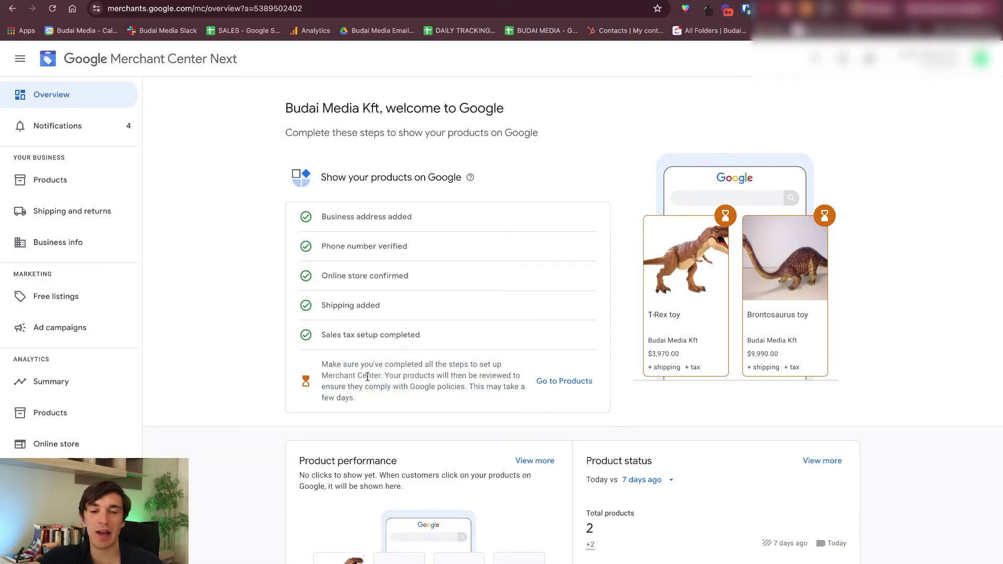
left_click_drag(364, 361, 371, 412)
scroll(453, 382, "down", 4)
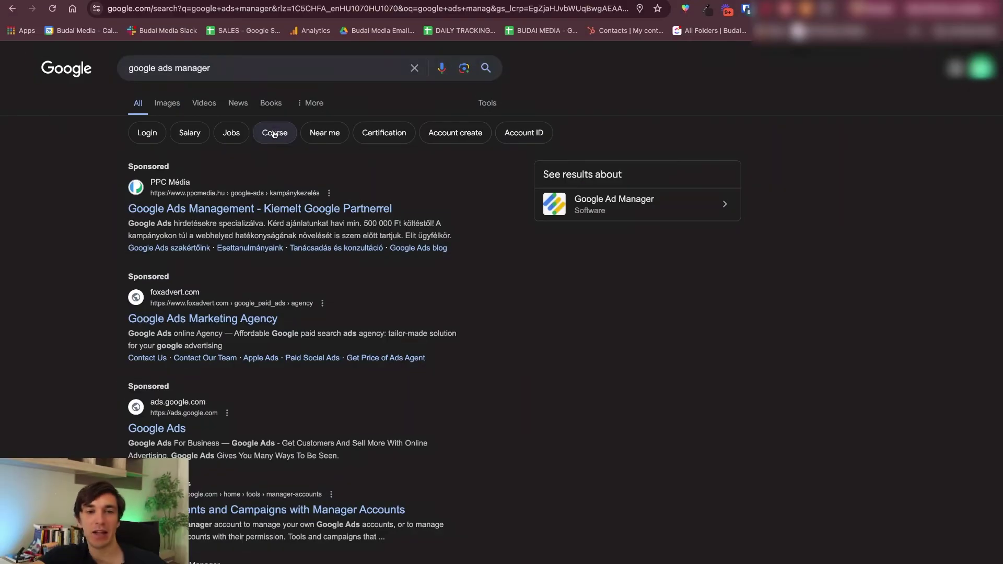
Open the 'Manage Clients and Campaigns with Manager Accounts' result from the 'google ads manager' search
scroll(274, 134, "down", 4)
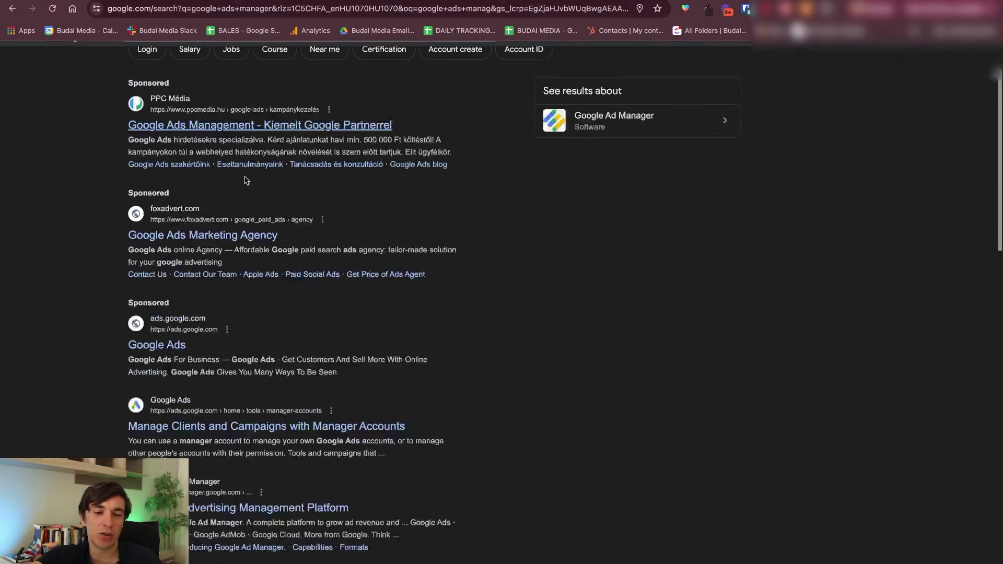
scroll(173, 248, "down", 1)
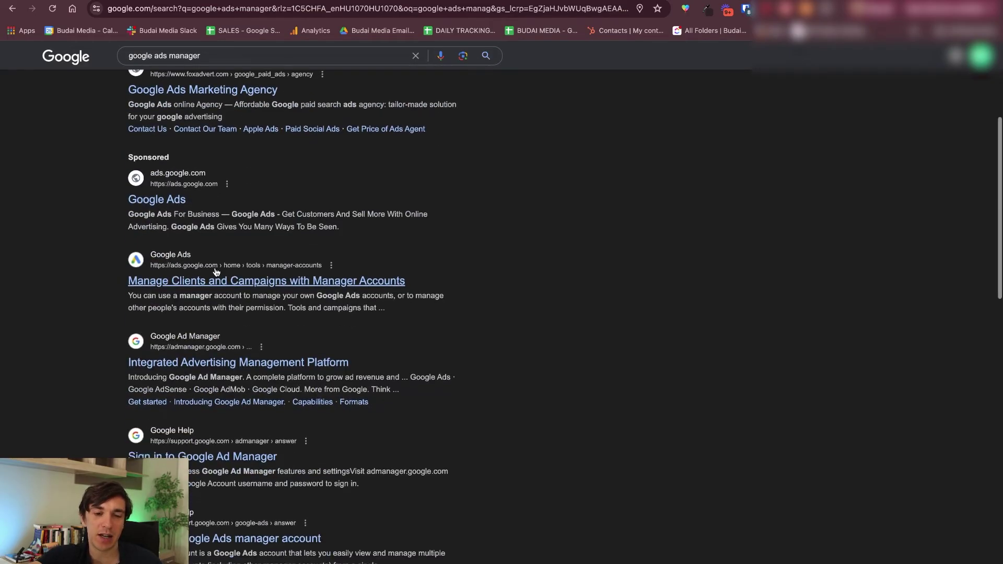
left_click(219, 280)
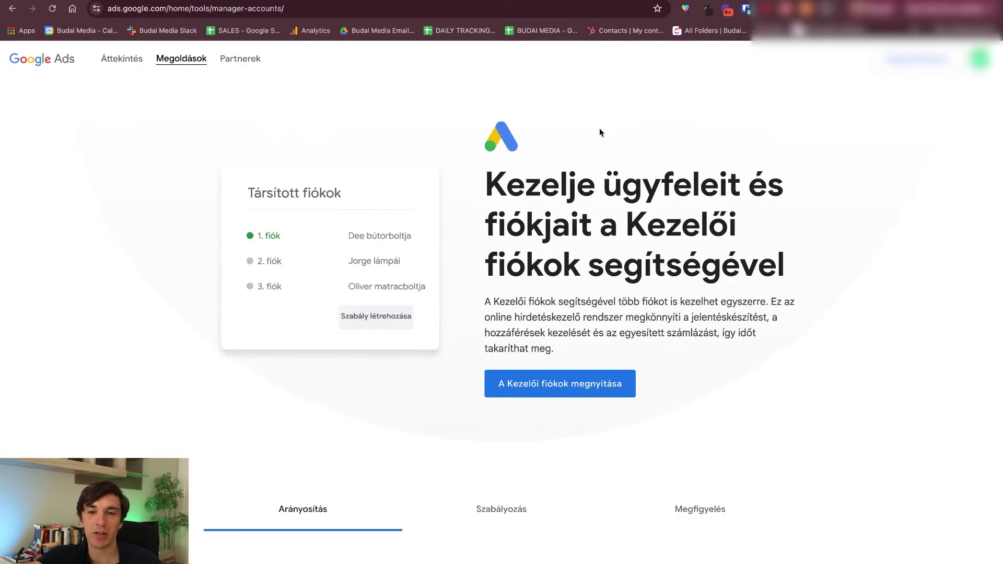
Choose the Google Ads account to sign into and read the note about products under review
left_click(916, 59)
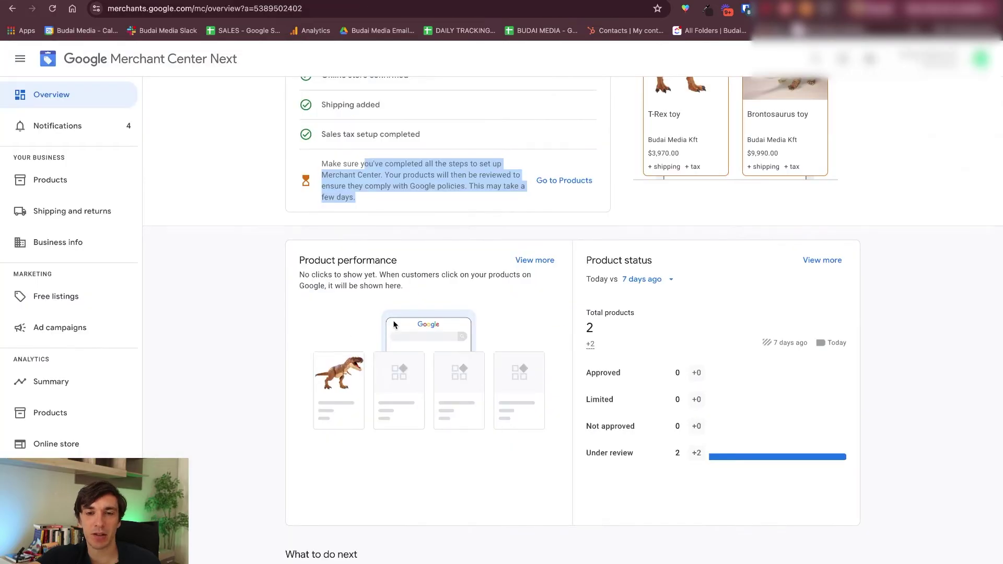
scroll(394, 324, "up", 3)
triple_click(405, 346)
scroll(461, 356, "down", 4)
scroll(454, 299, "up", 3)
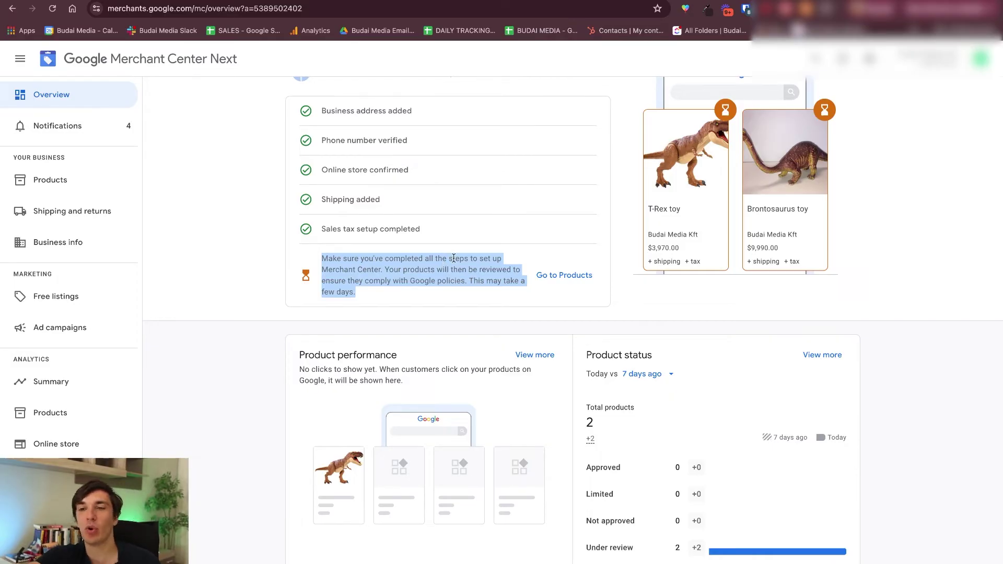
left_click(422, 271)
Copy the Google Ads account ID from the Ads overview header
key("ctrl+Tab")
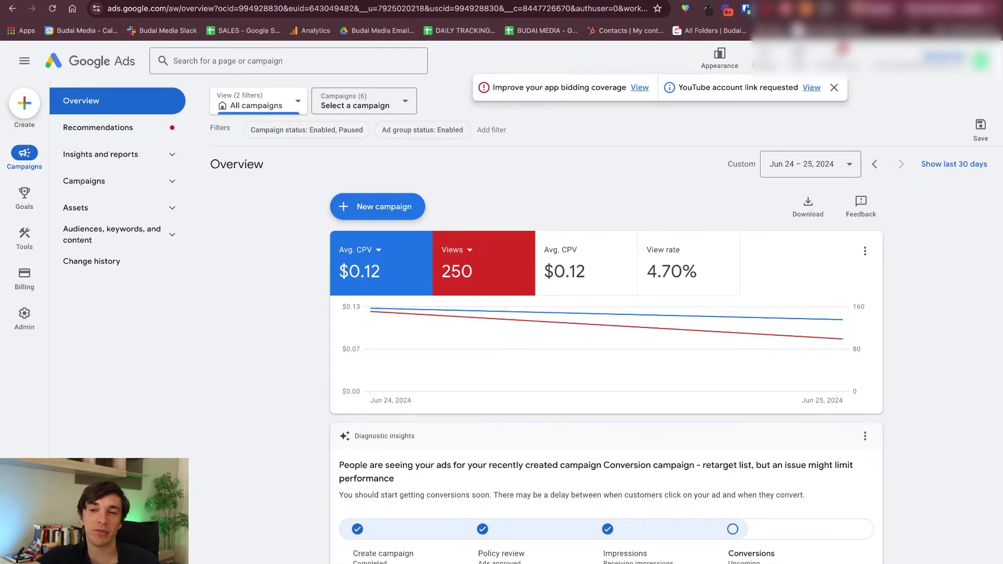
right_click(803, 59)
left_click(891, 81)
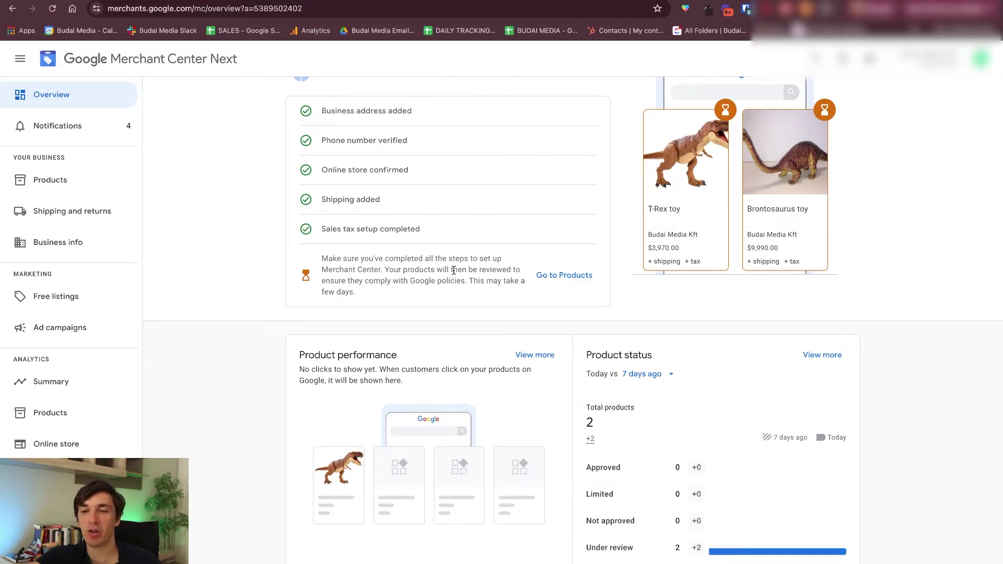
scroll(454, 270, "down", 7)
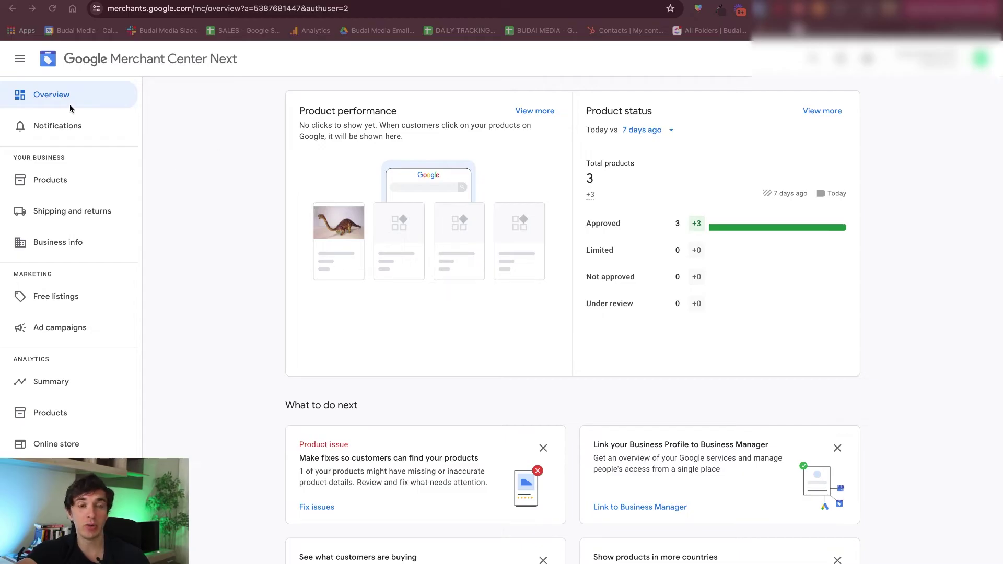
scroll(531, 134, "down", 2)
scroll(530, 134, "up", 2)
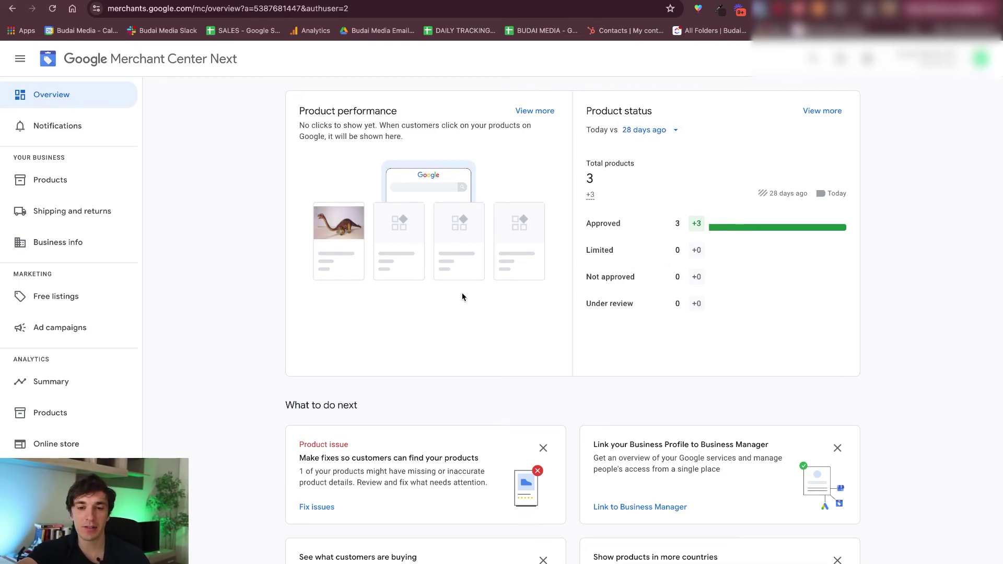
scroll(462, 295, "down", 2)
scroll(462, 293, "up", 2)
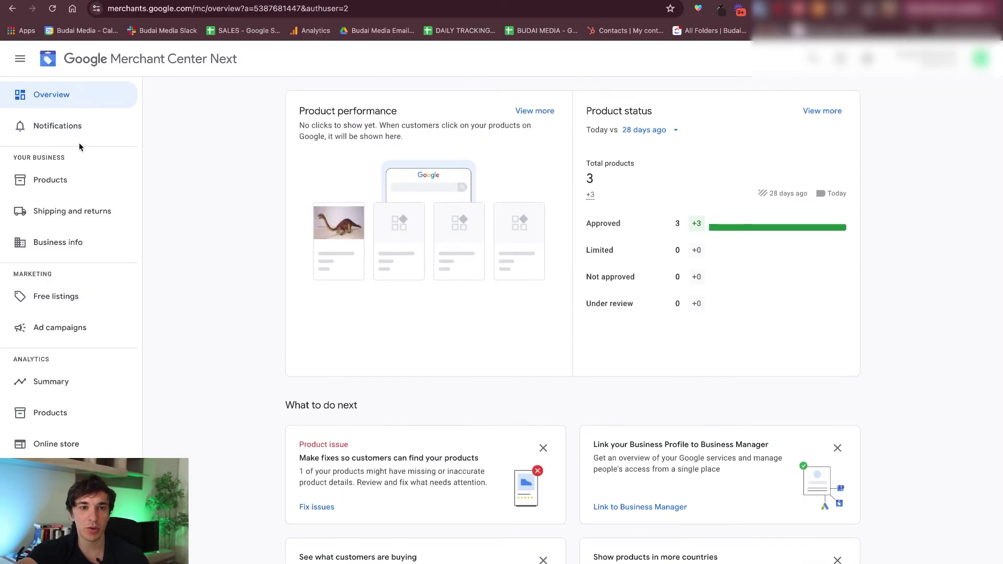
Review the full product performance analytics, including the no-clicks chart
left_click(547, 118)
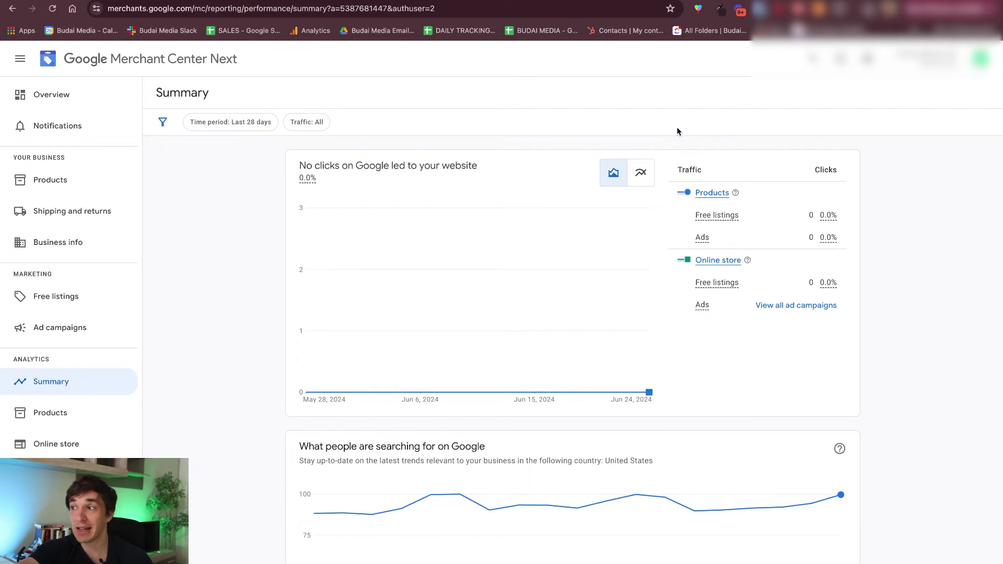
scroll(376, 266, "down", 4)
scroll(376, 268, "up", 2)
scroll(376, 269, "up", 2)
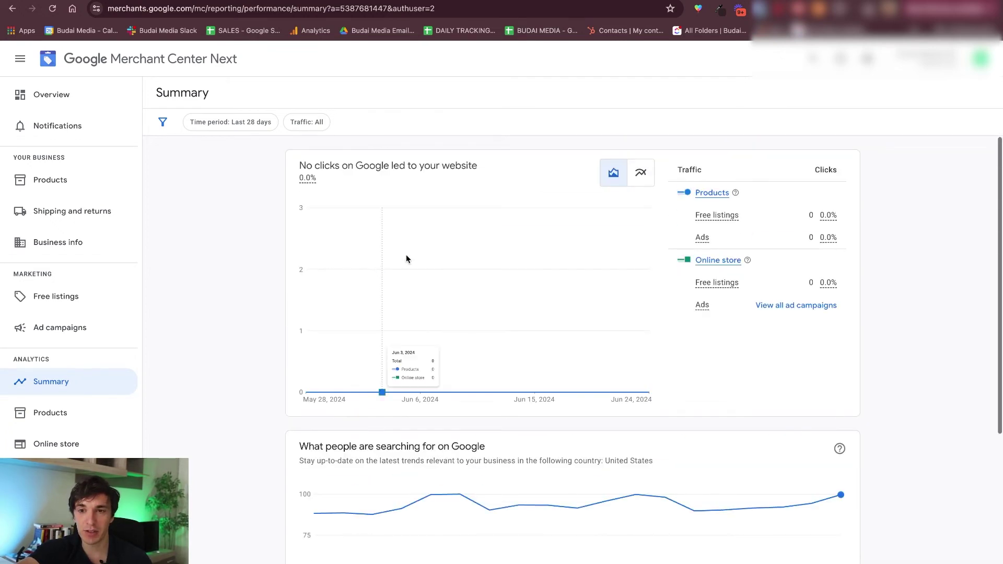
left_click_drag(322, 163, 397, 160)
left_click(398, 160)
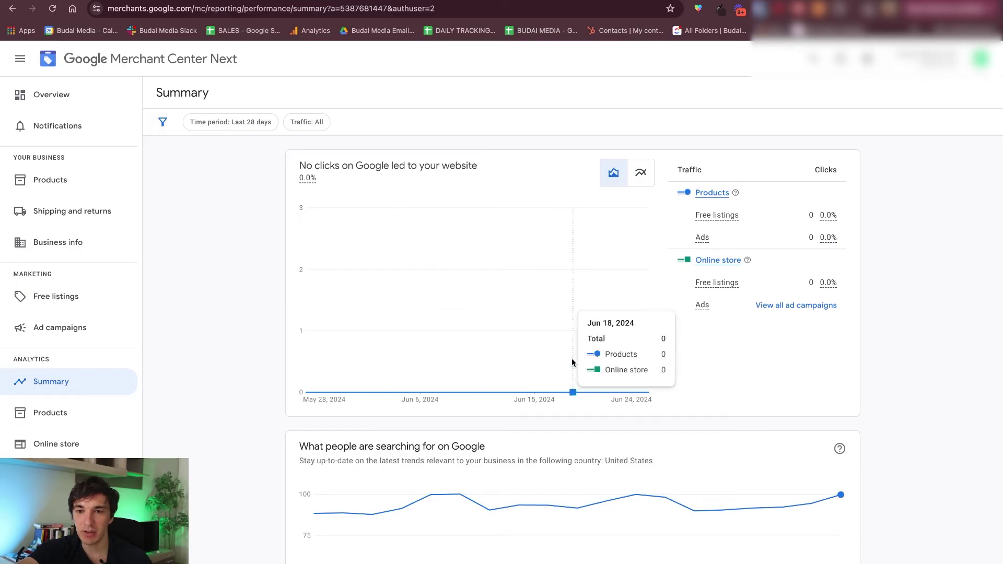
scroll(723, 269, "down", 4)
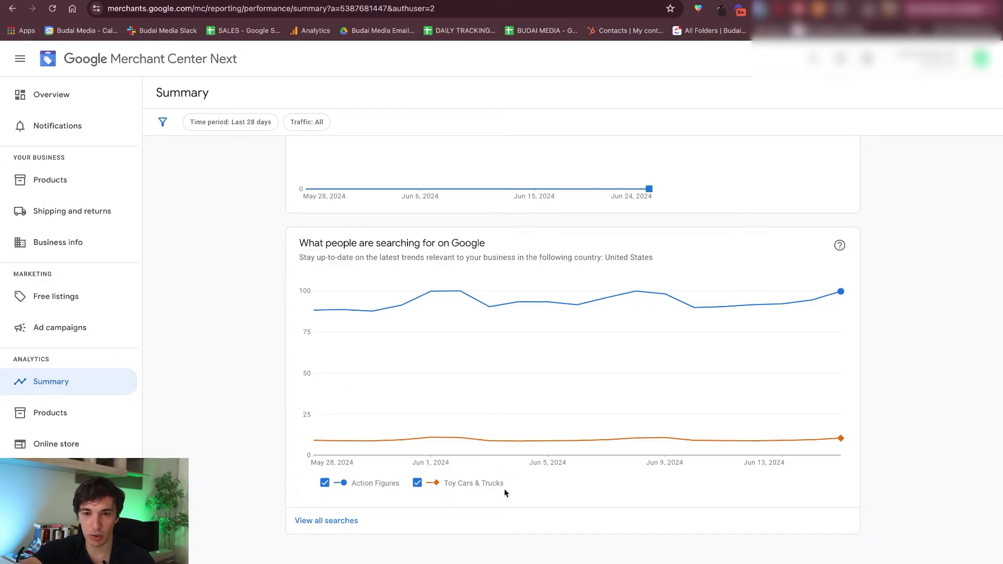
Open the full report of what people search, then review the Notifications list
mouse_move(583, 435)
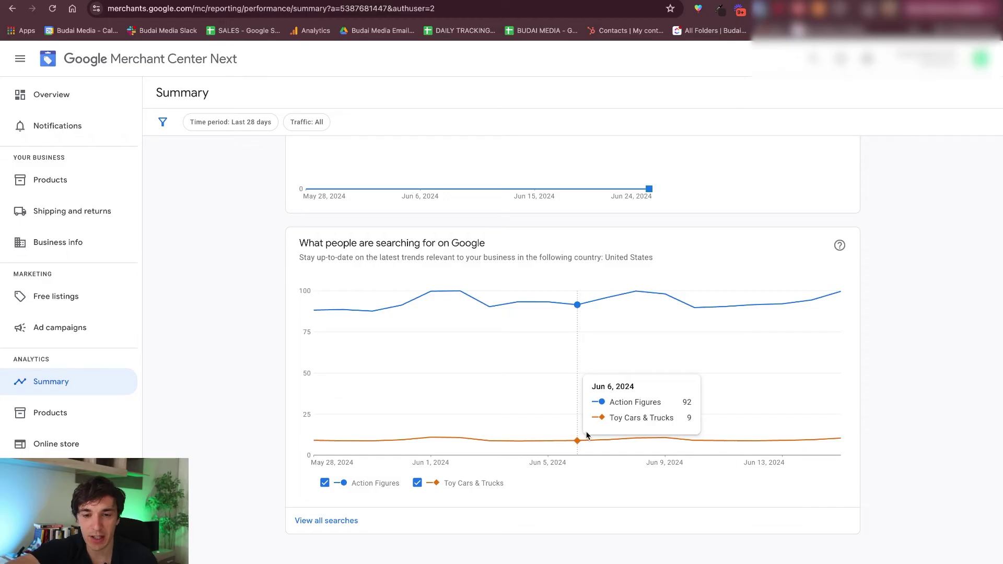
left_click(343, 520)
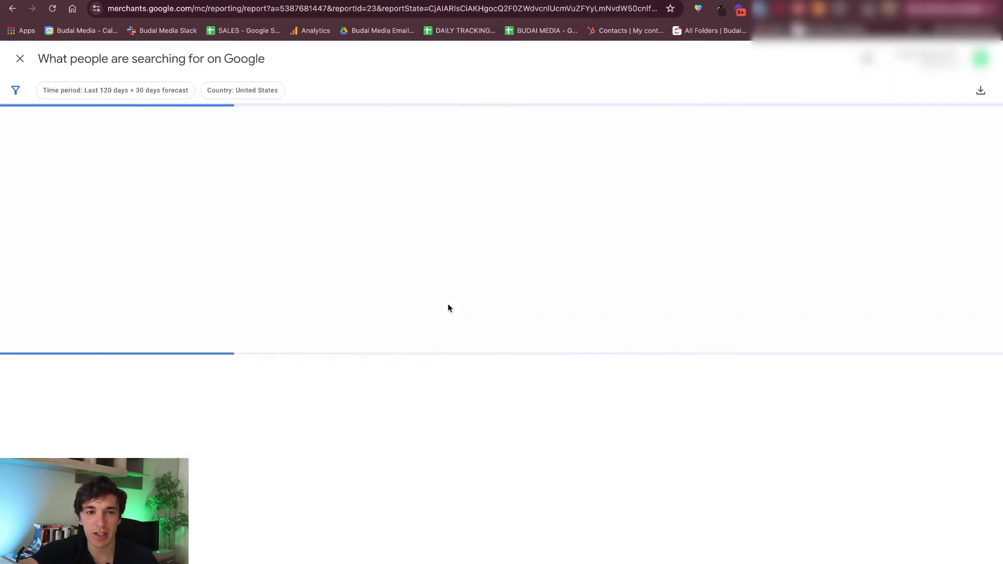
mouse_move(358, 209)
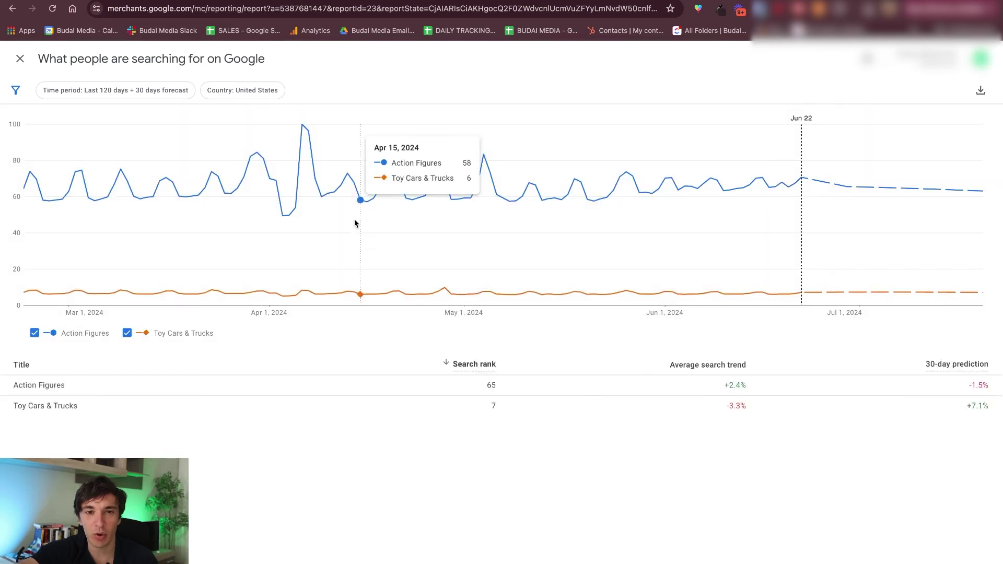
left_click(19, 59)
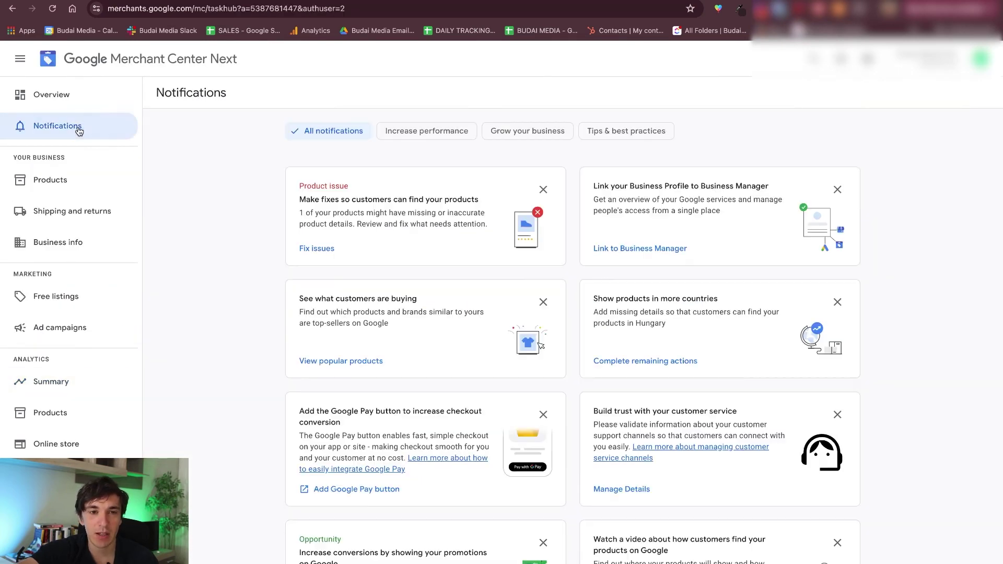
scroll(319, 167, "down", 2)
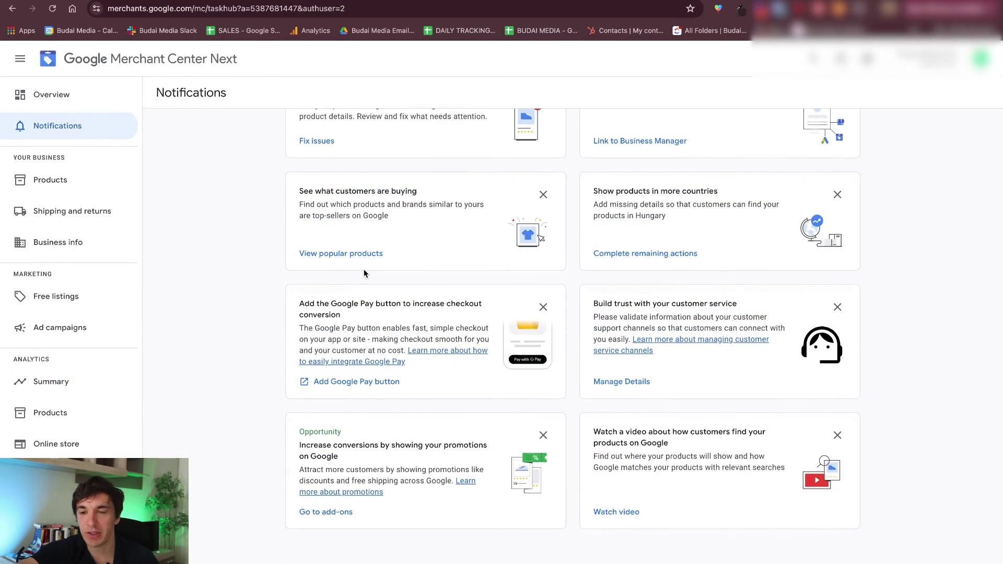
scroll(364, 274, "up", 2)
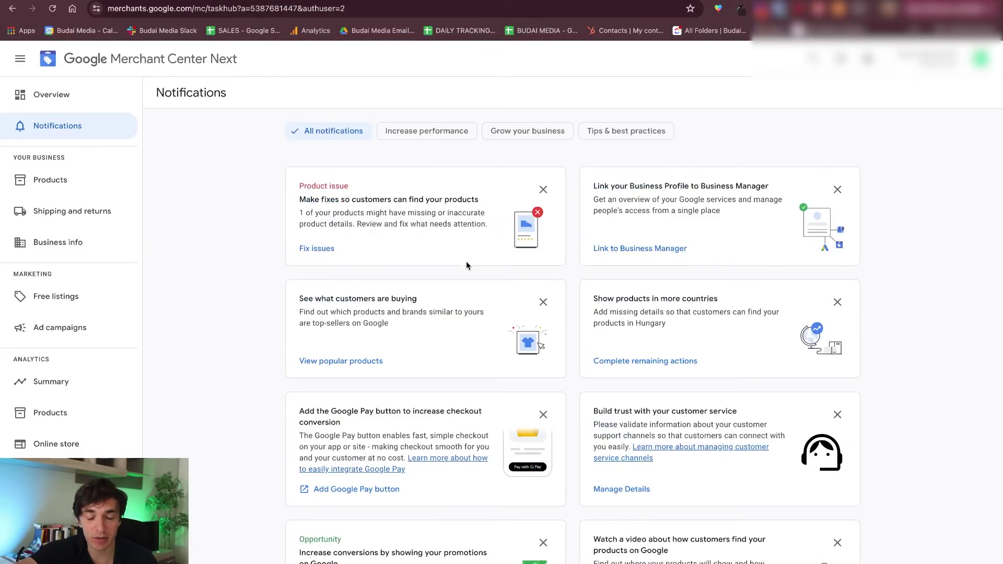
scroll(395, 302, "down", 2)
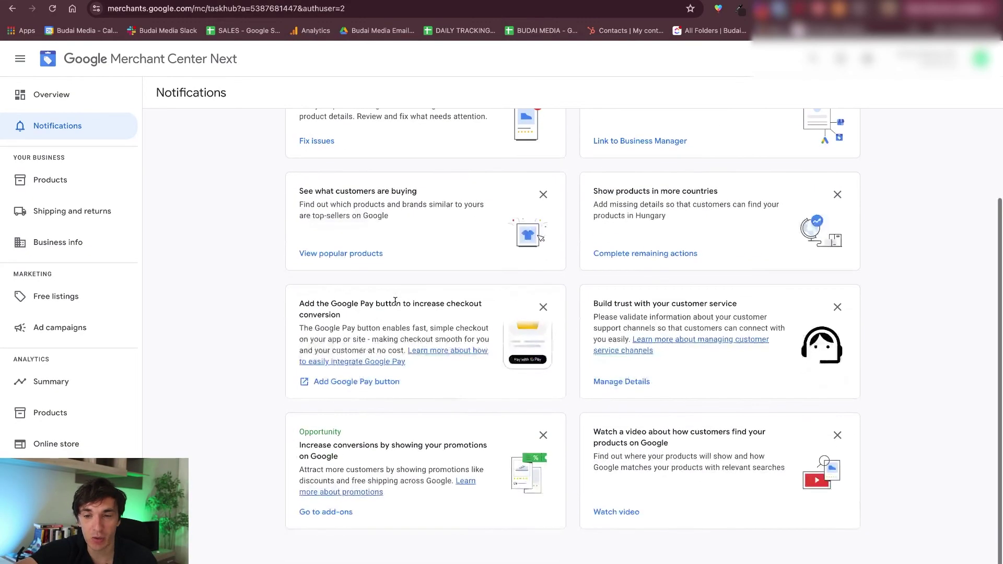
Check Products, Shipping and returns, Business info, Free listings and Ad campaigns, then open Analytics Summary
left_click(103, 196)
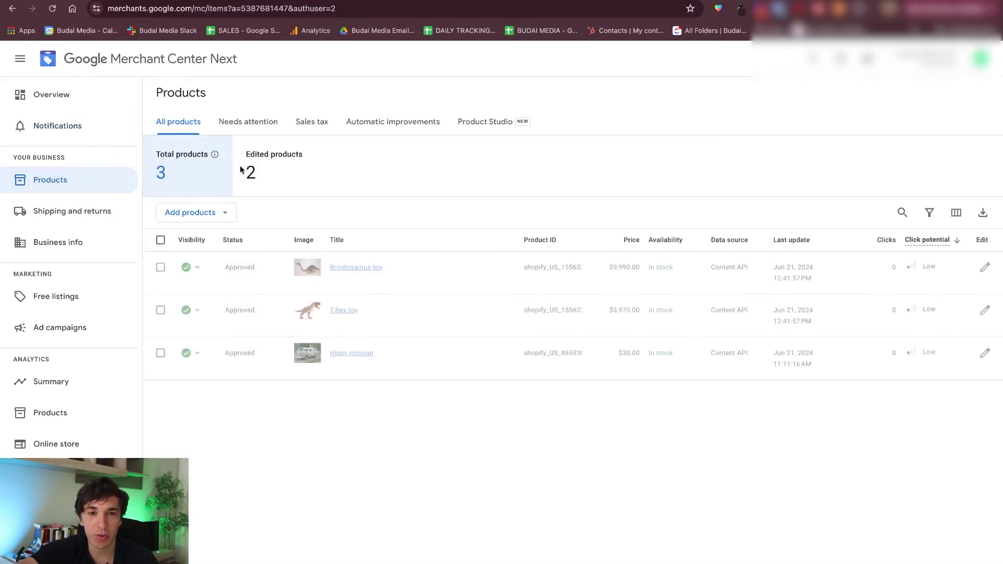
left_click(116, 217)
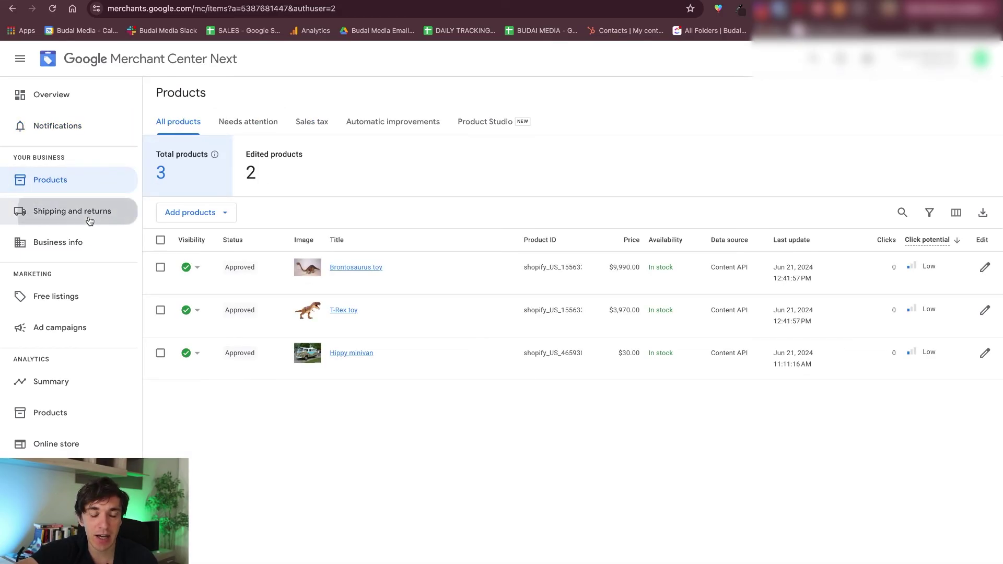
left_click(95, 245)
left_click(83, 299)
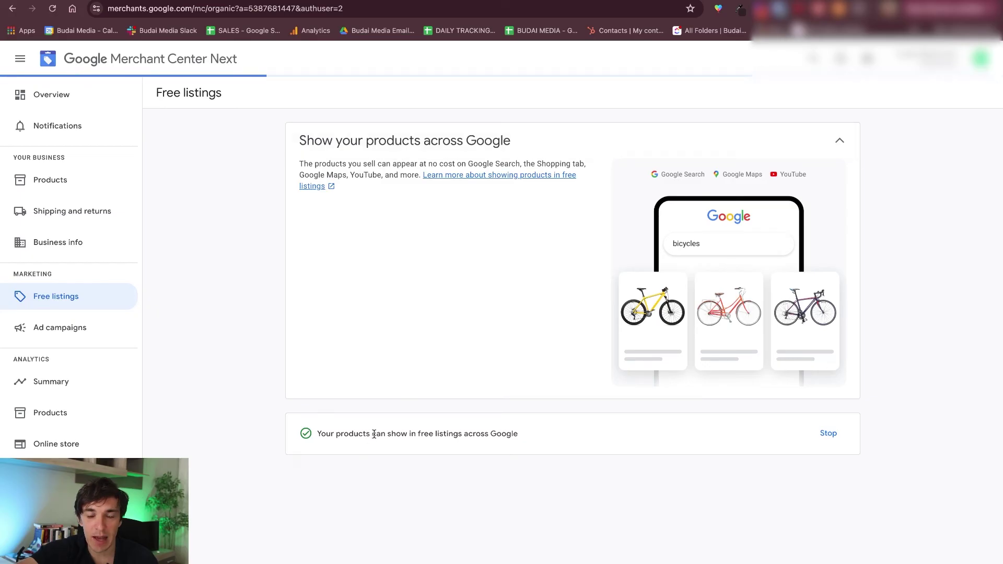
left_click_drag(372, 433, 480, 434)
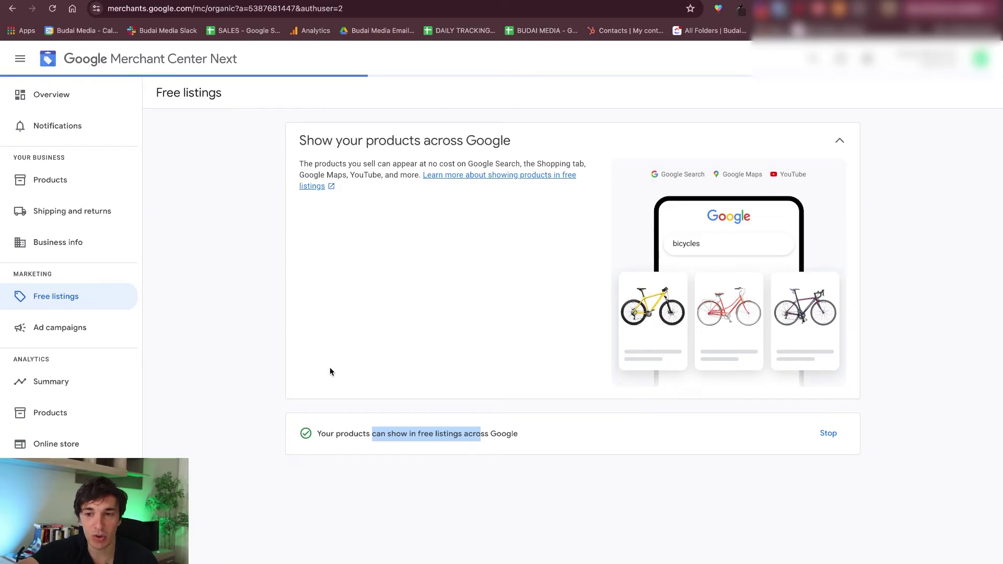
left_click(113, 338)
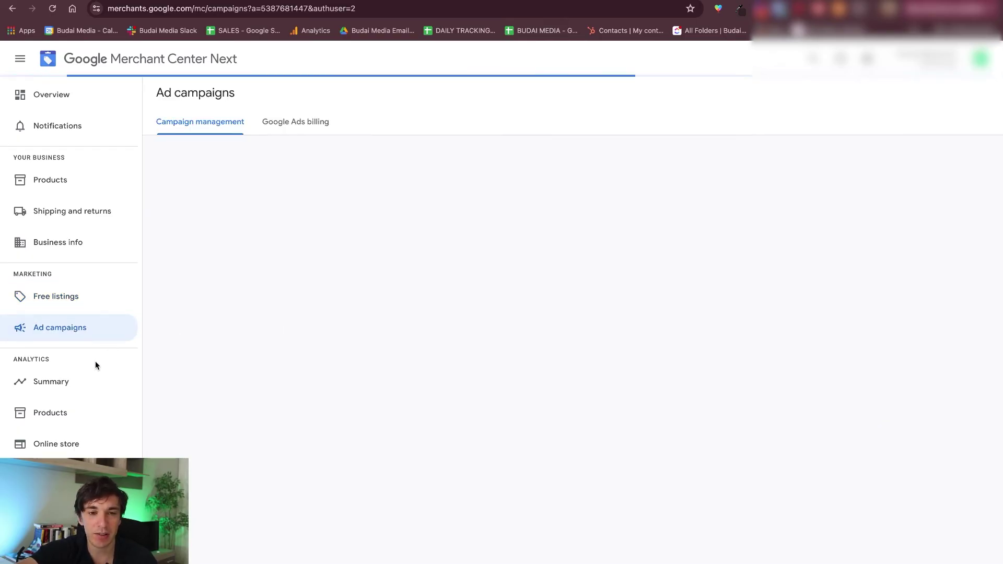
left_click(76, 383)
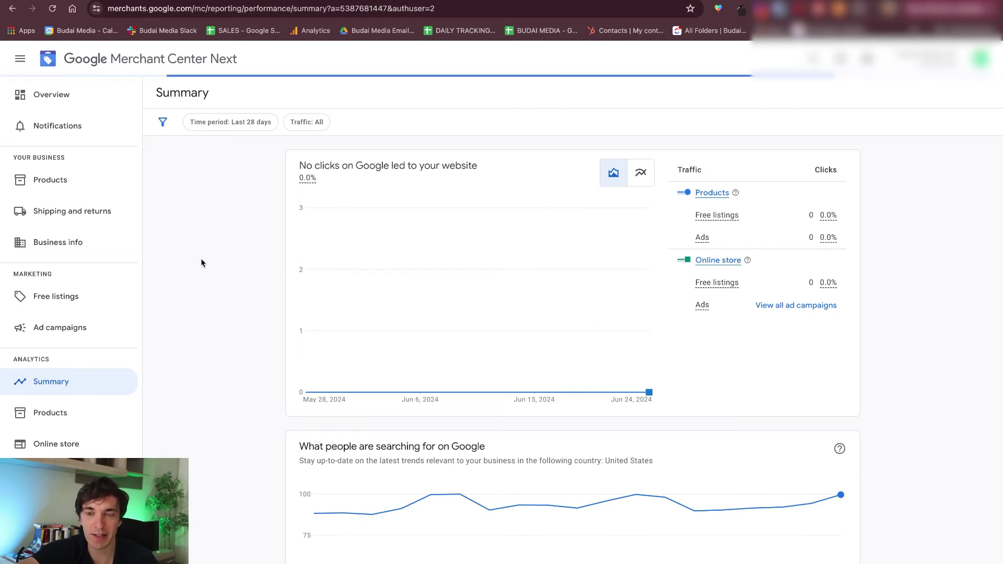
Open the product traffic analytics report and look it over
scroll(200, 259, "down", 3)
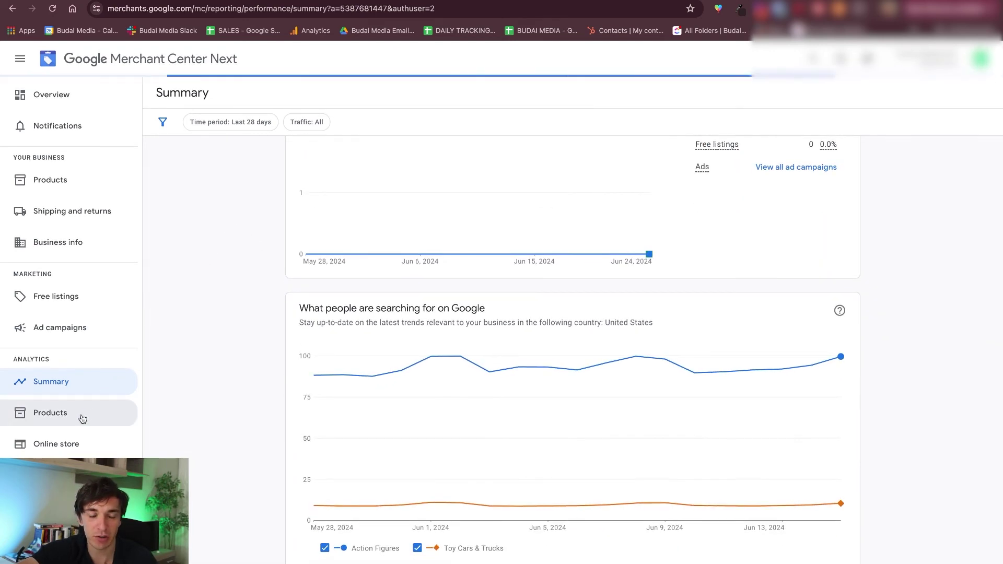
left_click(50, 413)
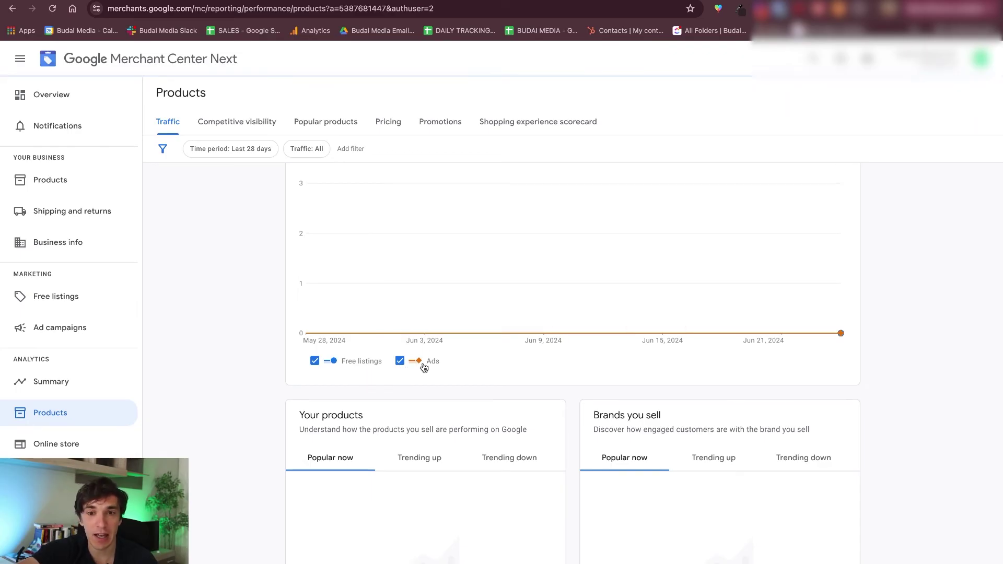
scroll(447, 349, "down", 5)
scroll(425, 290, "up", 1)
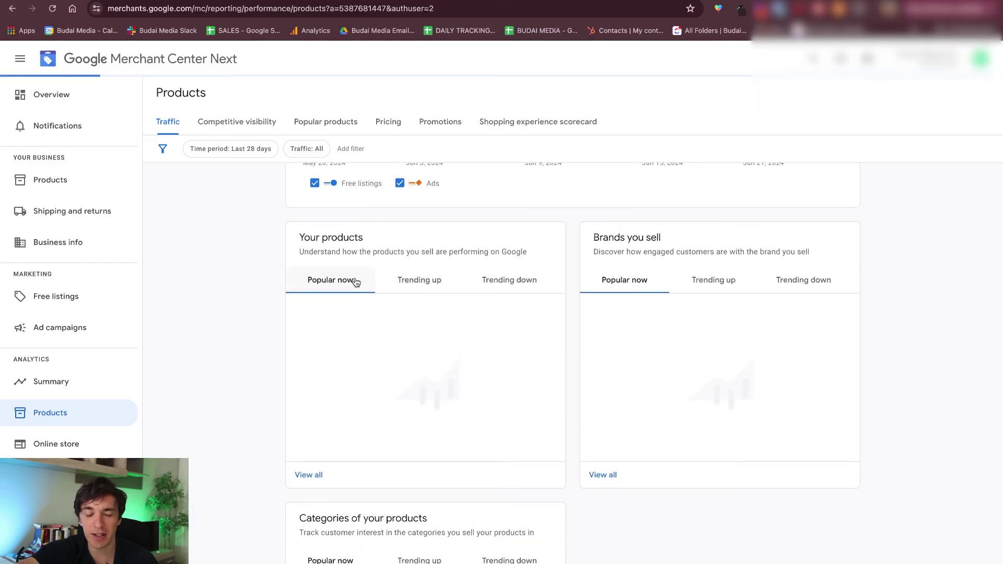
Show trending-up, then trending-down products in the Your products section
left_click(418, 284)
left_click(478, 285)
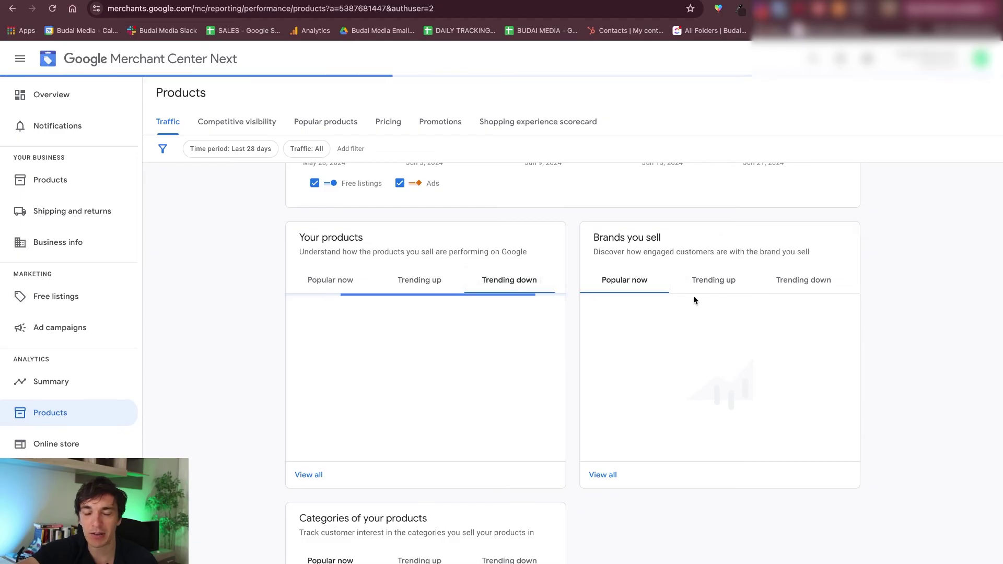
scroll(690, 303, "down", 2)
scroll(679, 308, "up", 2)
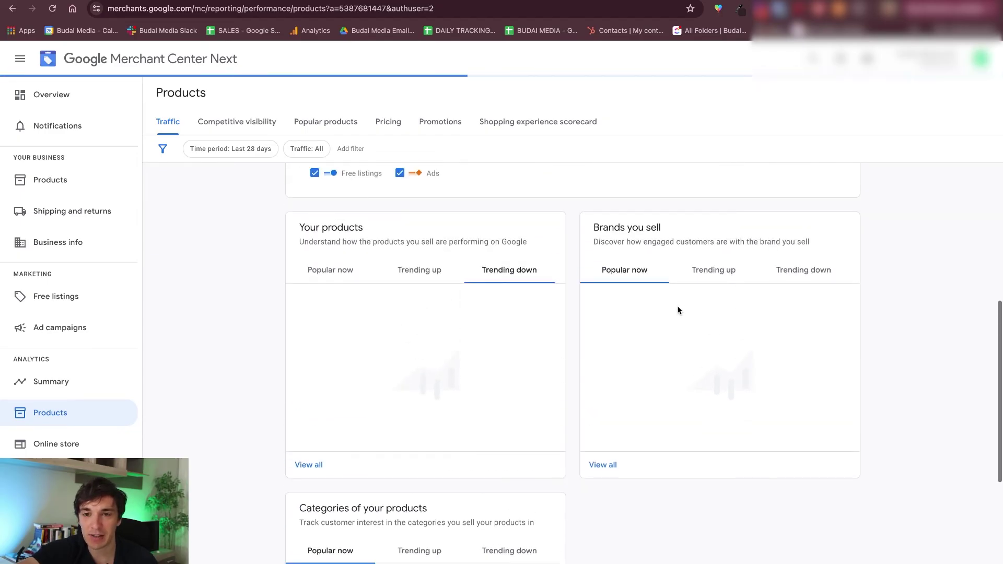
scroll(481, 410, "down", 4)
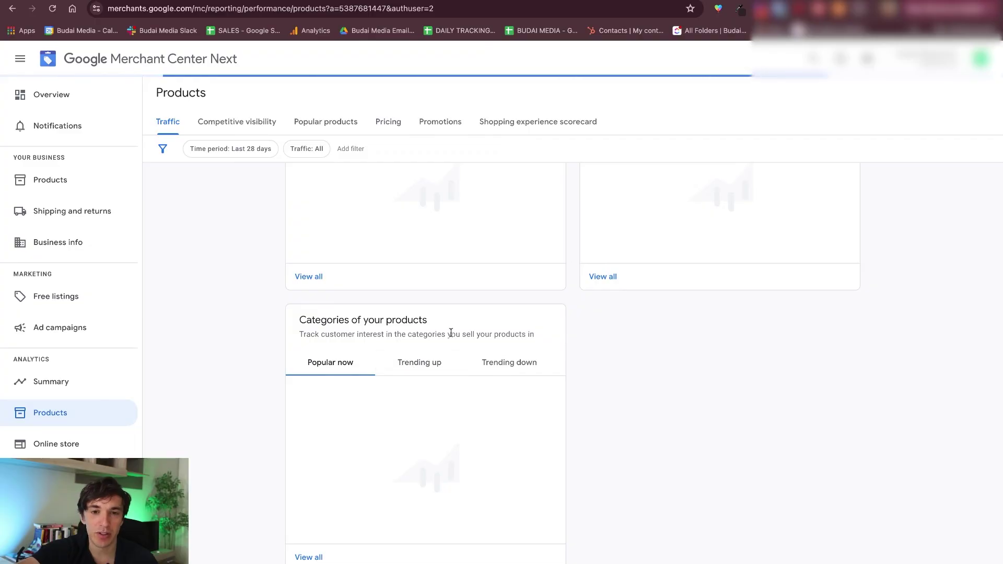
scroll(452, 337, "up", 2)
scroll(452, 337, "up", 1)
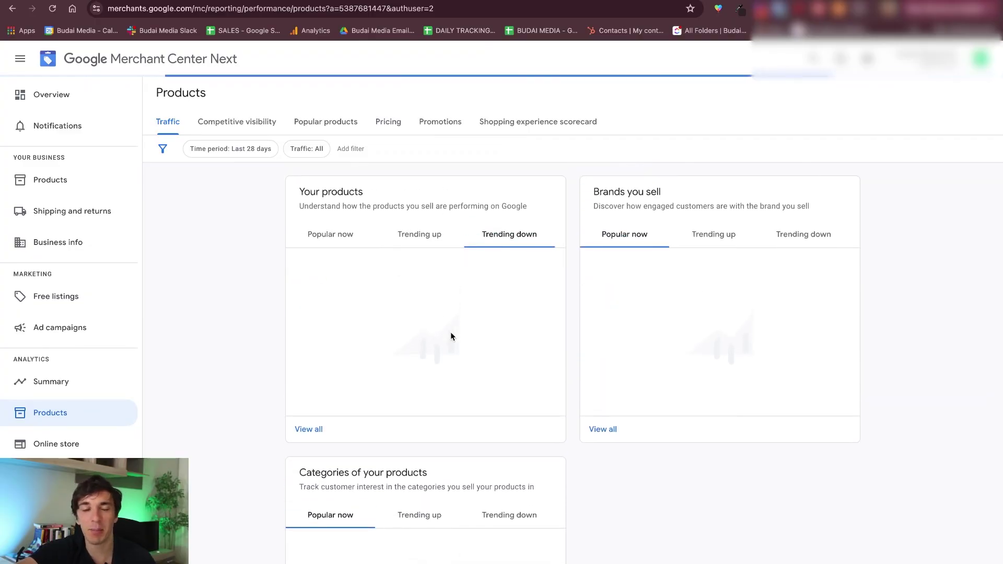
scroll(240, 241, "up", 7)
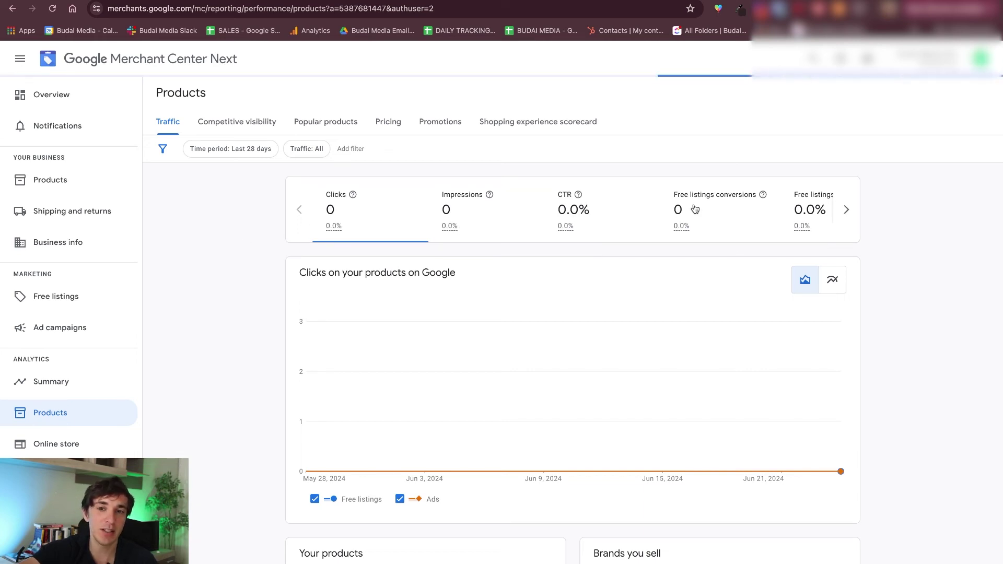
Page the metrics carousel to conversion rate and back to Clicks, then open Competitive visibility
left_click(845, 209)
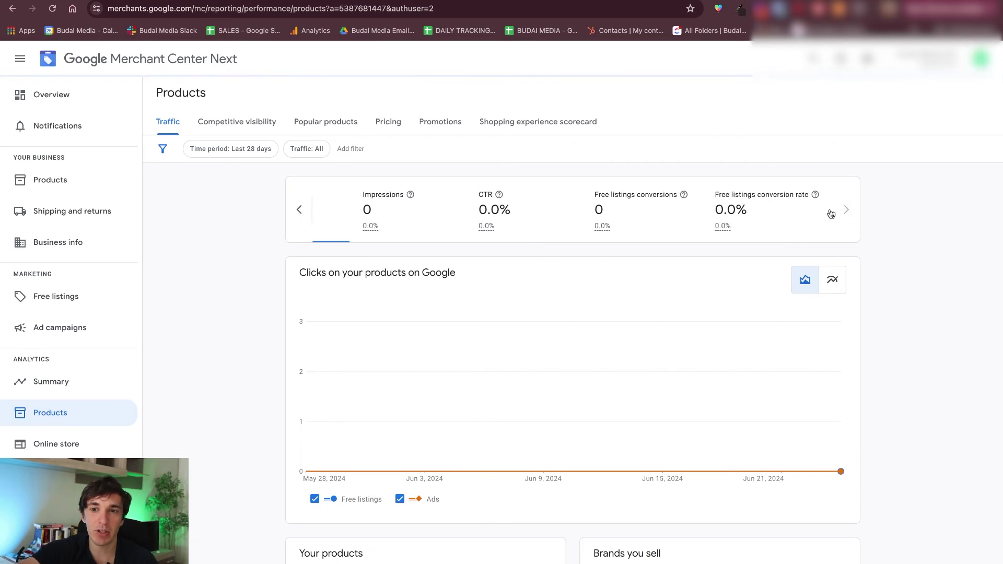
left_click(304, 210)
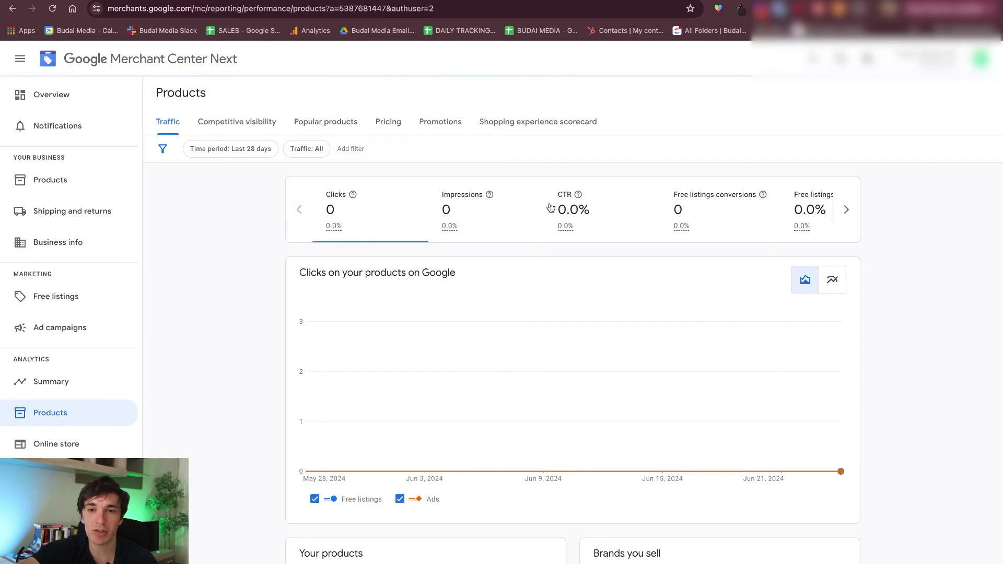
left_click(258, 130)
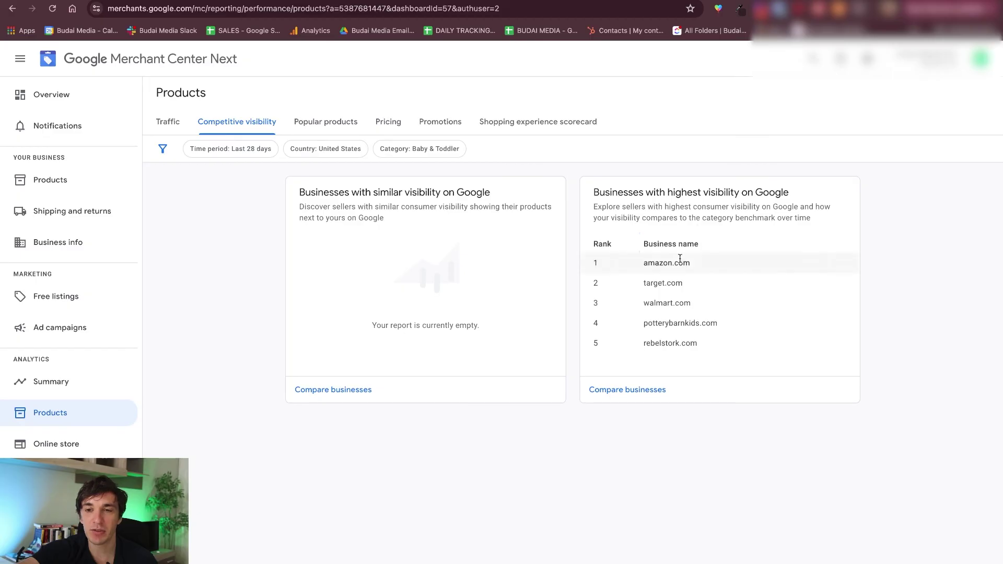
Highlight the visibility card text and the similar-visibility card title for emphasis
left_click_drag(654, 192, 738, 208)
left_click(751, 210)
left_click(721, 215)
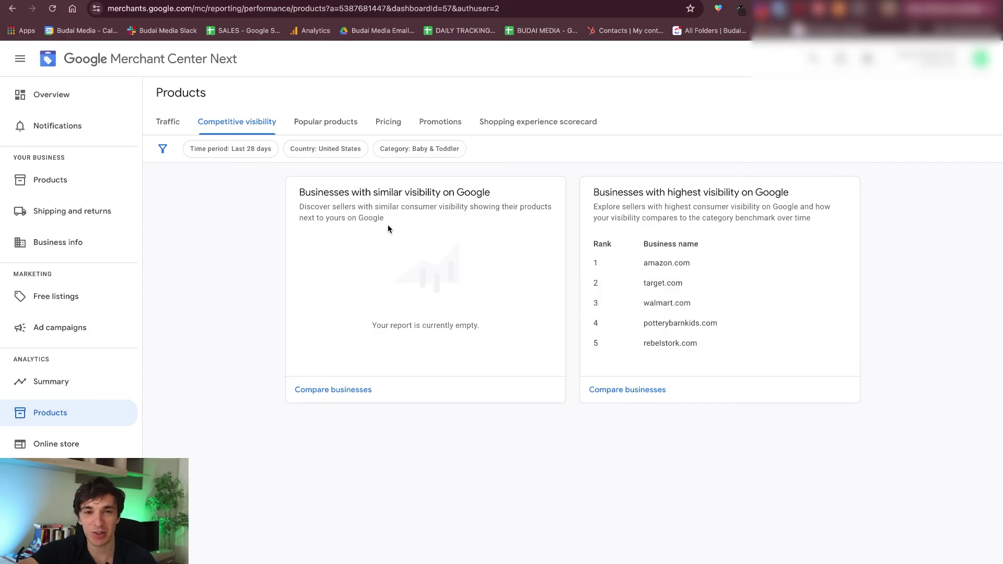
left_click_drag(343, 192, 477, 193)
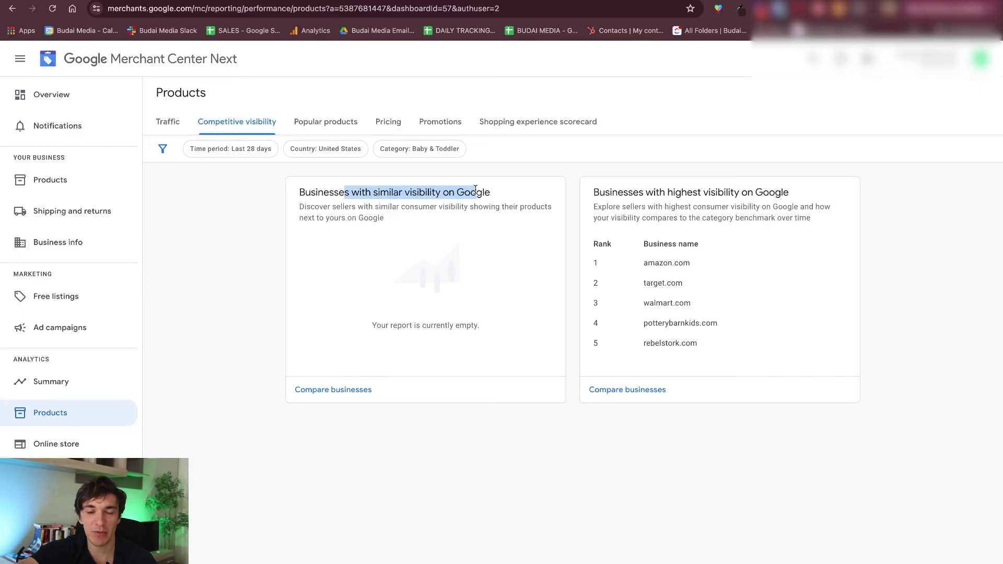
left_click(358, 327)
Compare against similar-visibility sellers, then businesses with highest visibility, and close the comparison
left_click(344, 391)
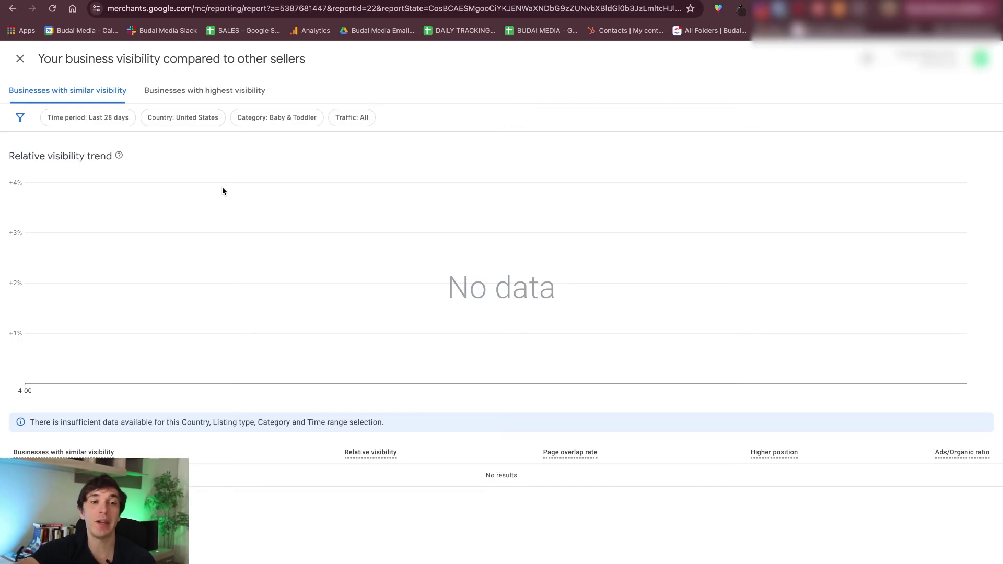
left_click(225, 93)
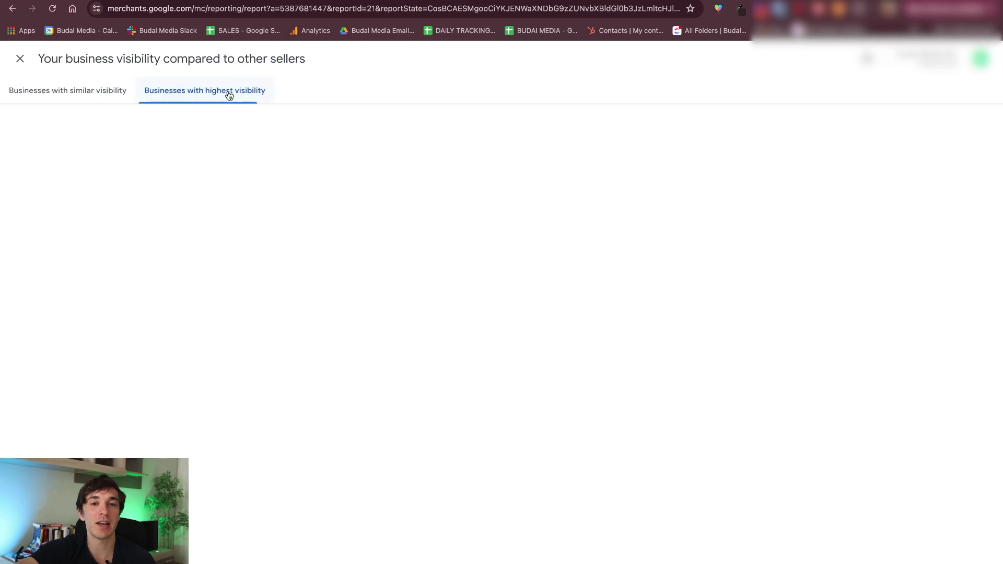
left_click(20, 58)
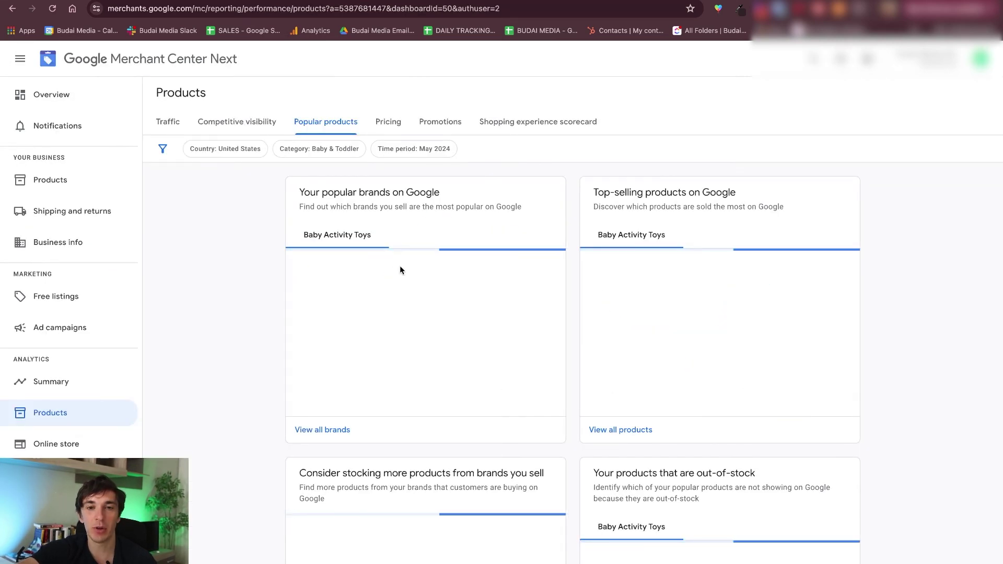
Highlight the Top-selling products on Google title and its description
left_click_drag(604, 192, 730, 195)
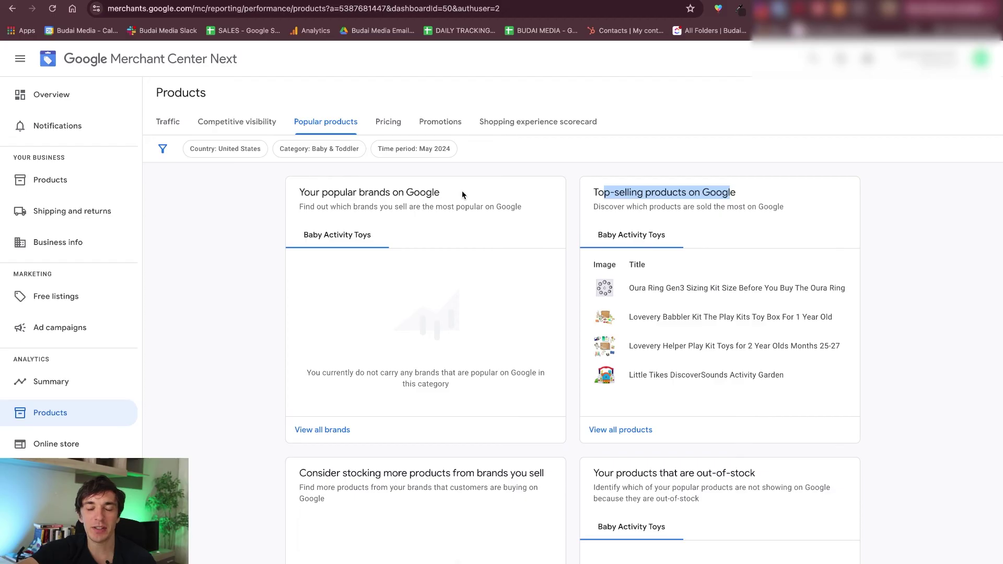
left_click(648, 205)
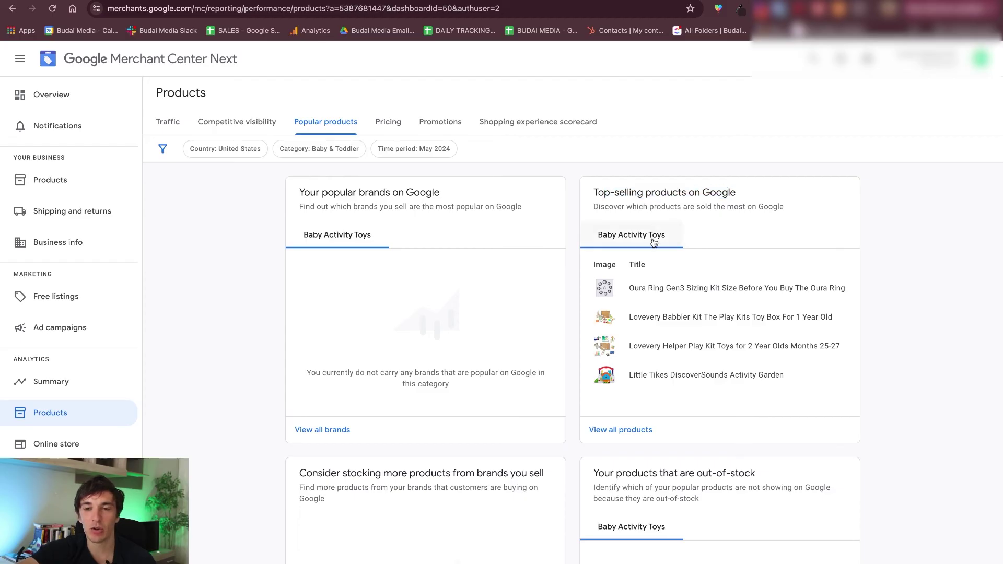
left_click_drag(654, 193, 738, 236)
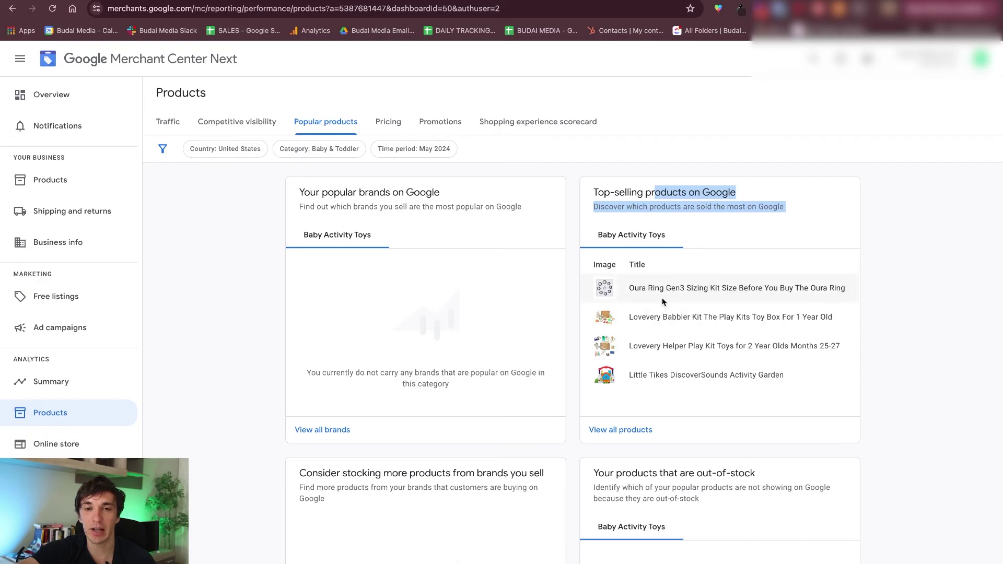
left_click_drag(338, 195, 439, 194)
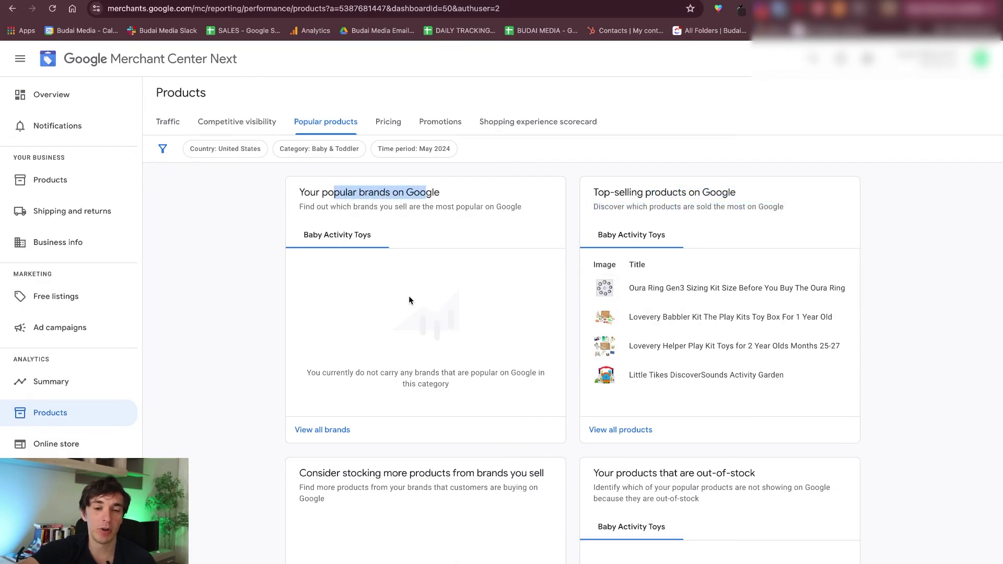
Check ToyVentive's purchased products under Brands gaining popularity, then switch to the Pricing report
scroll(409, 296, "down", 4)
scroll(490, 305, "down", 5)
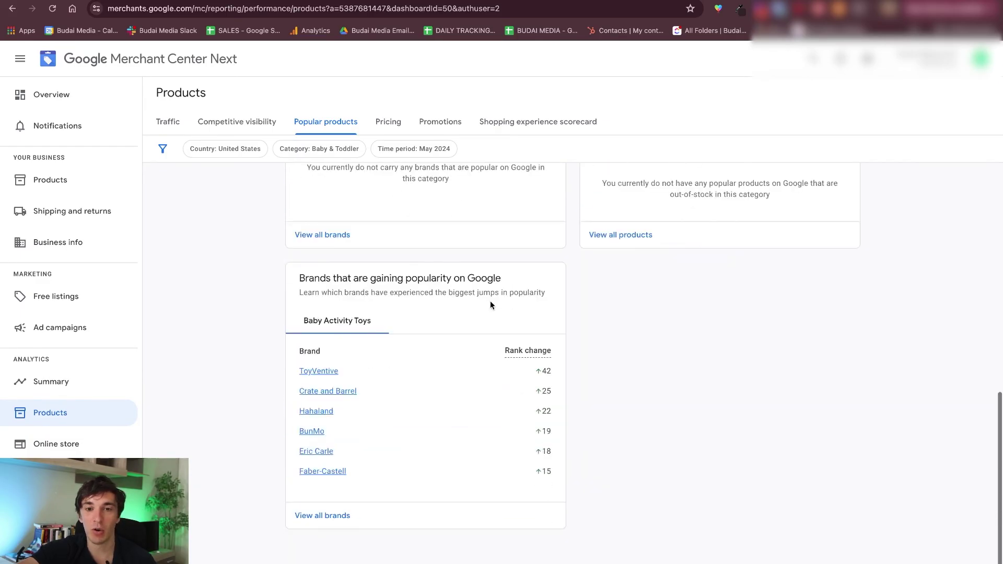
left_click_drag(359, 278, 448, 277)
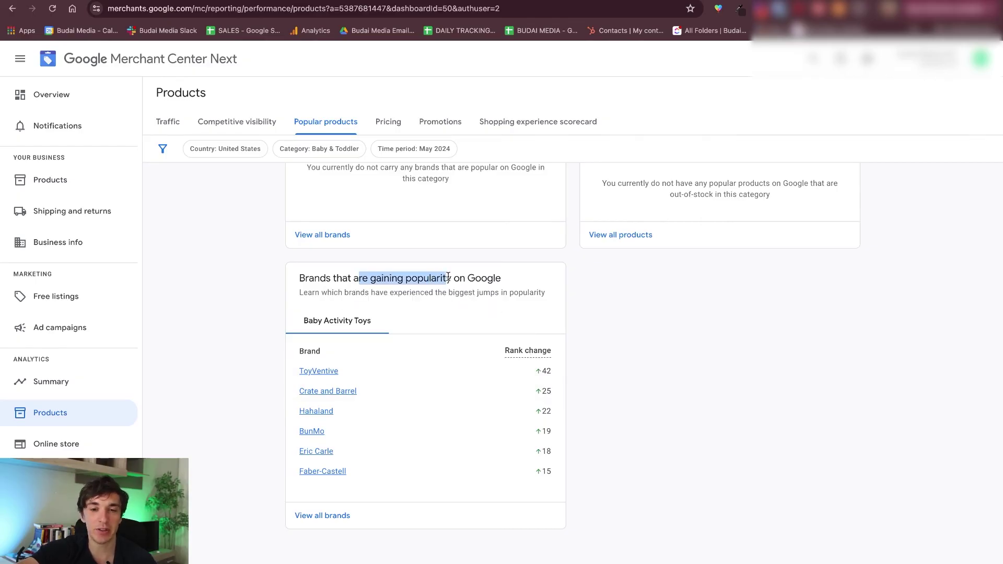
left_click(319, 372)
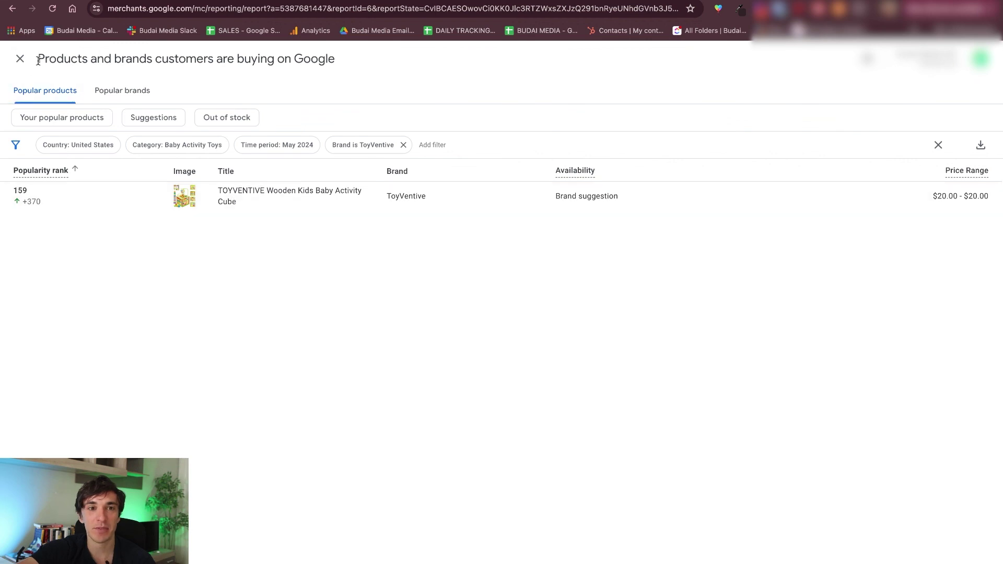
left_click(20, 59)
scroll(383, 199, "up", 3)
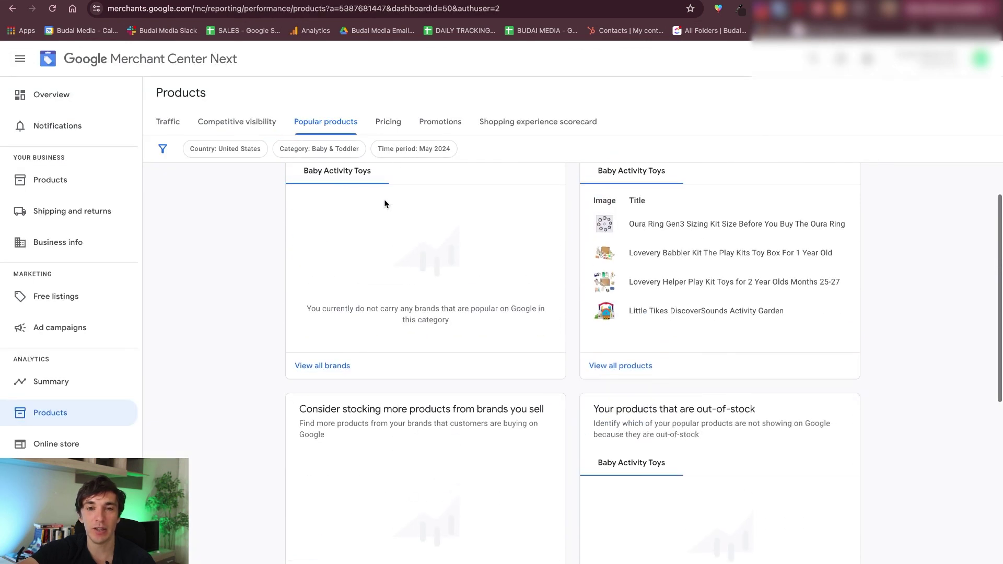
left_click(390, 123)
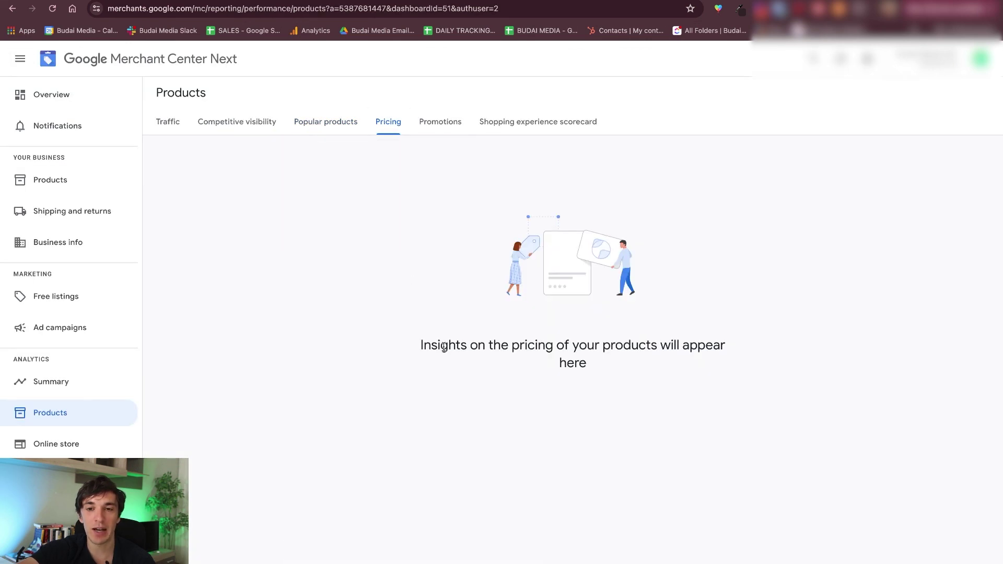
Highlight the empty pricing message, then look over the Promotions report
left_click_drag(461, 345, 644, 359)
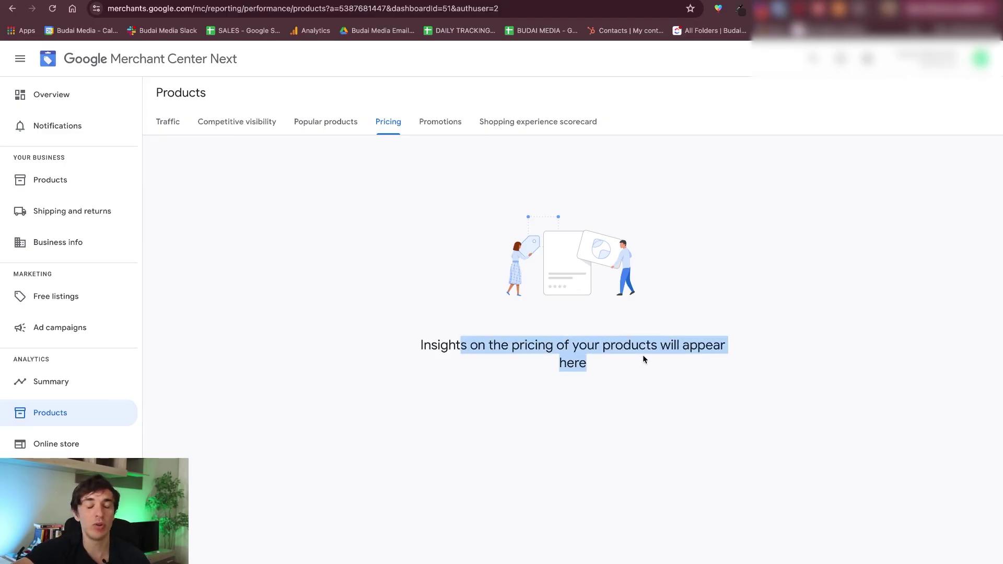
left_click(452, 124)
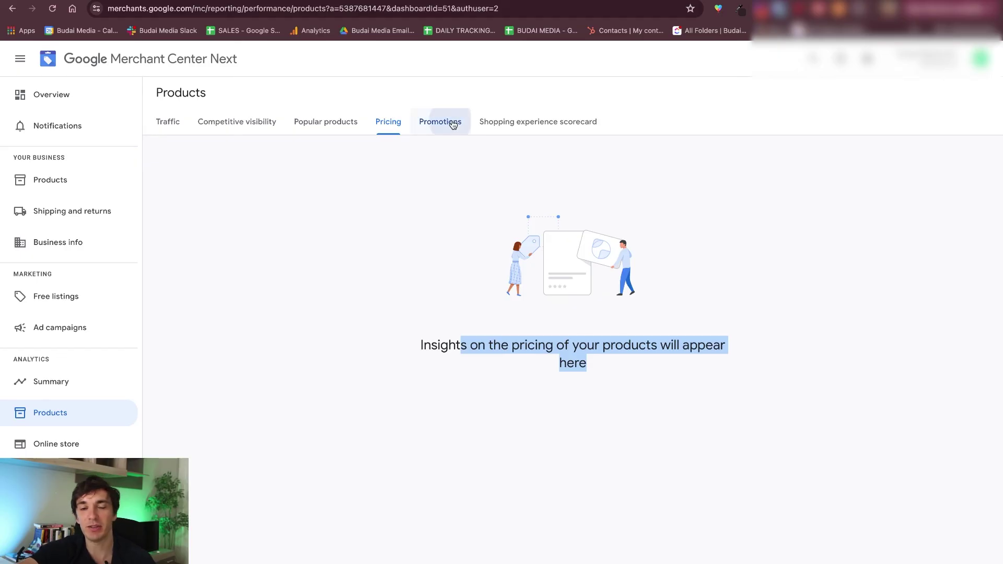
scroll(509, 245, "down", 3)
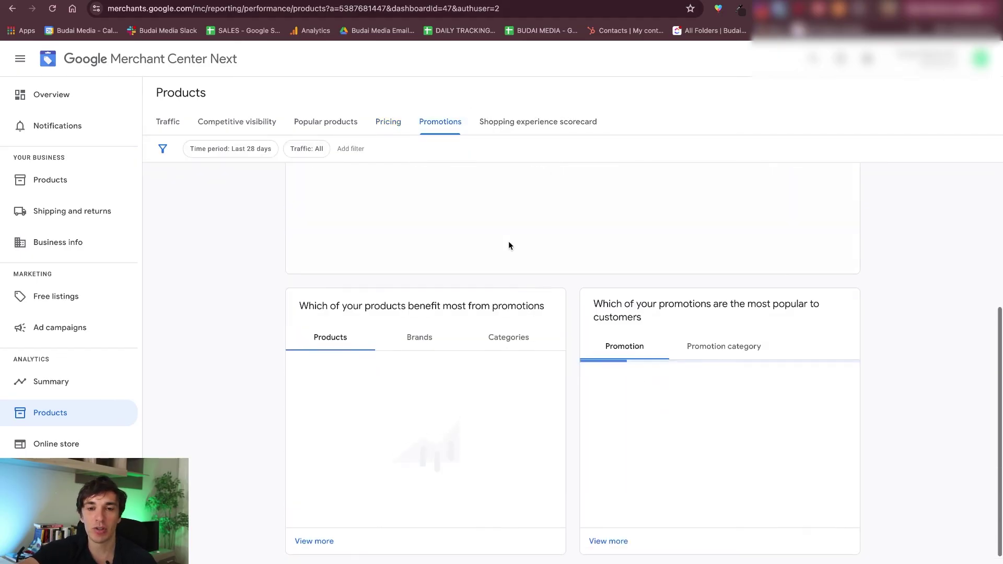
scroll(509, 241, "up", 3)
Review the Shopping experience scorecard, which shows no score yet
left_click(538, 128)
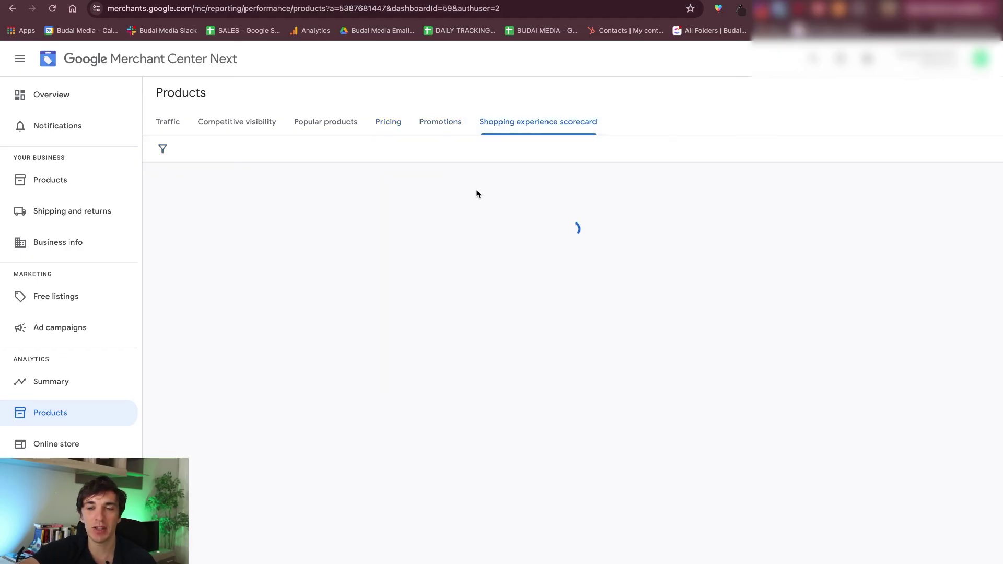
scroll(404, 332, "down", 2)
scroll(405, 332, "up", 2)
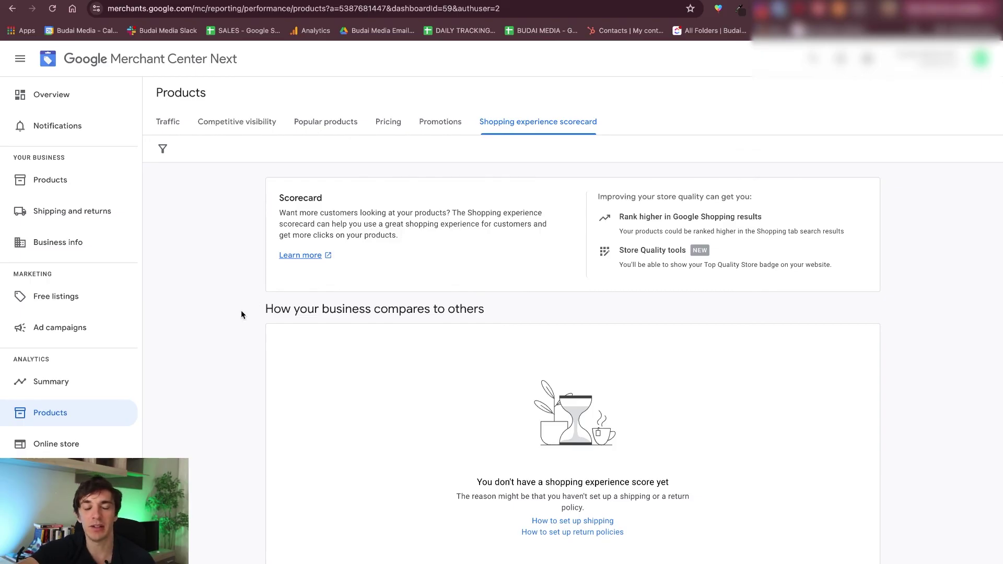
scroll(384, 380, "down", 3)
scroll(211, 403, "up", 3)
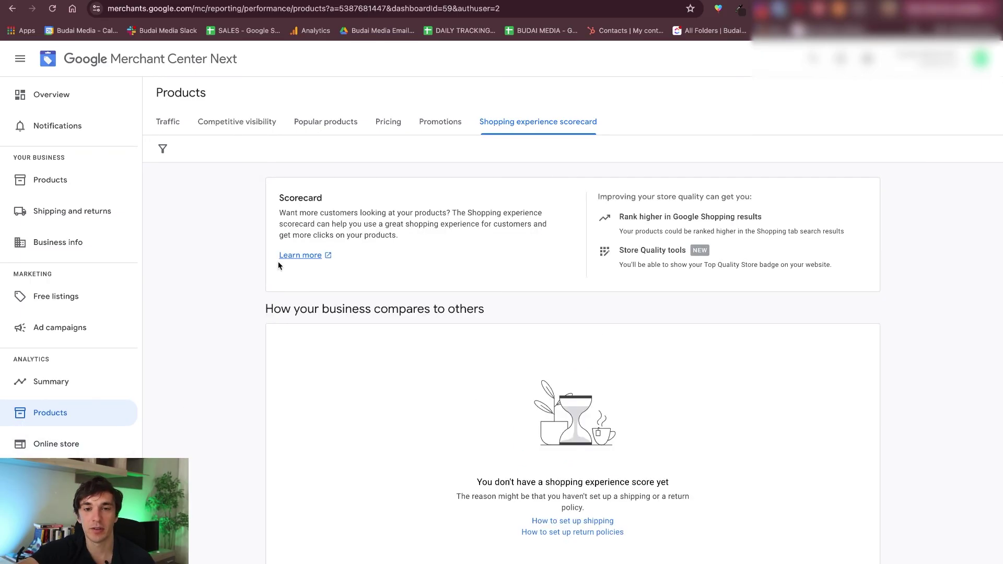